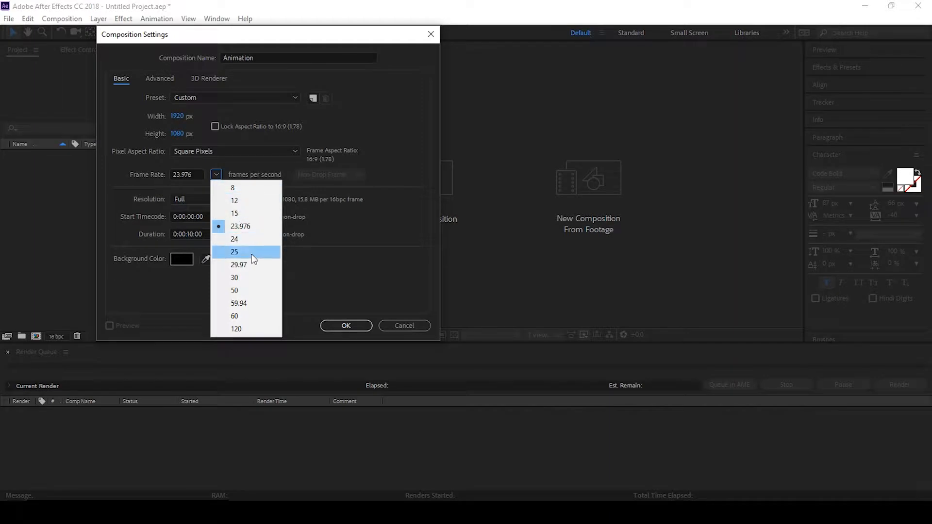
Set the composition frame rate to 29.97 fps and confirm the composition settings
left_click(249, 265)
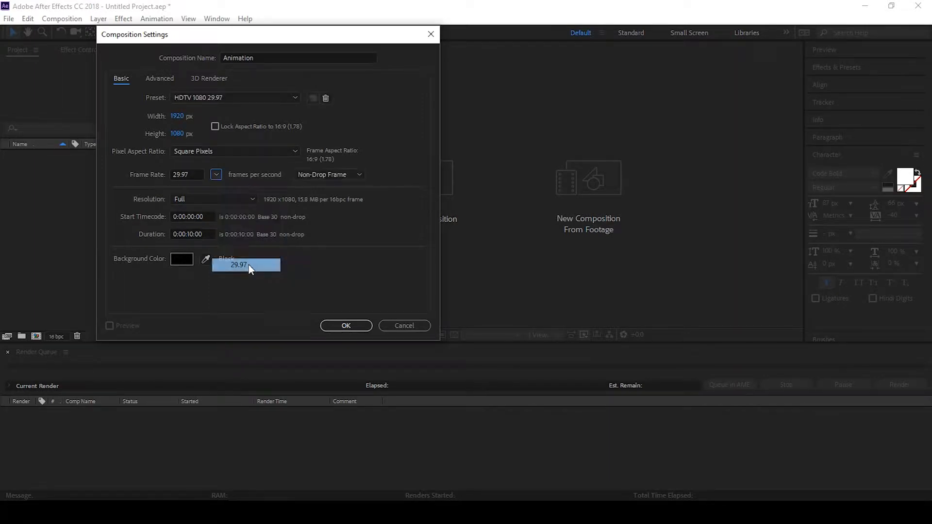
left_click(343, 326)
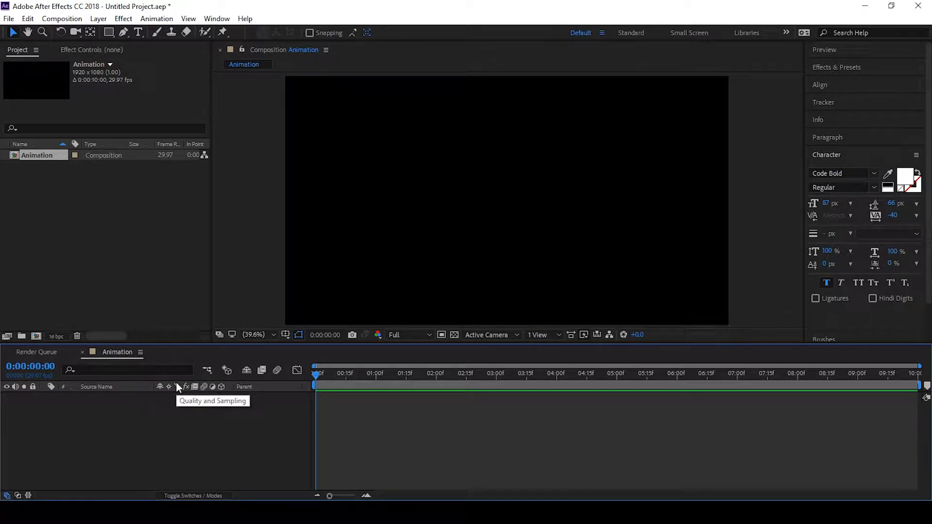
Create a new solid layer named Element
key("ctrl+y")
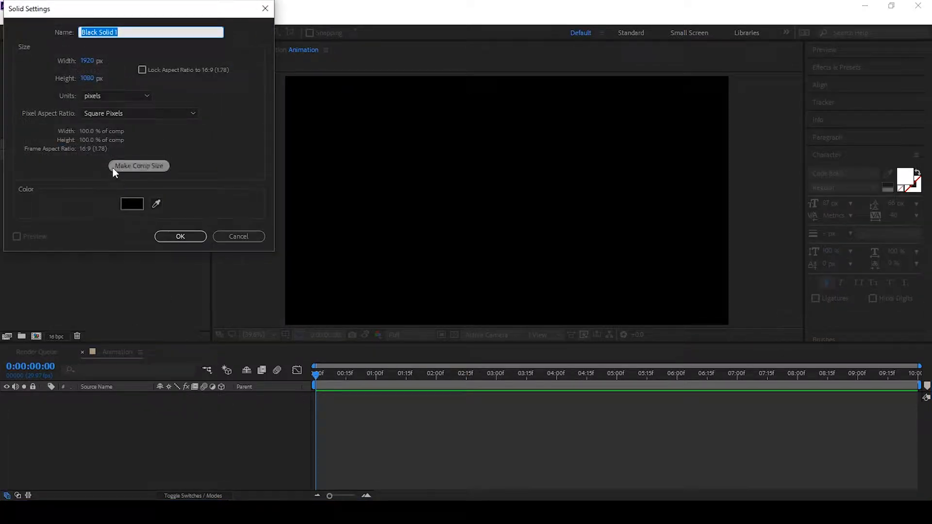
type("Ele")
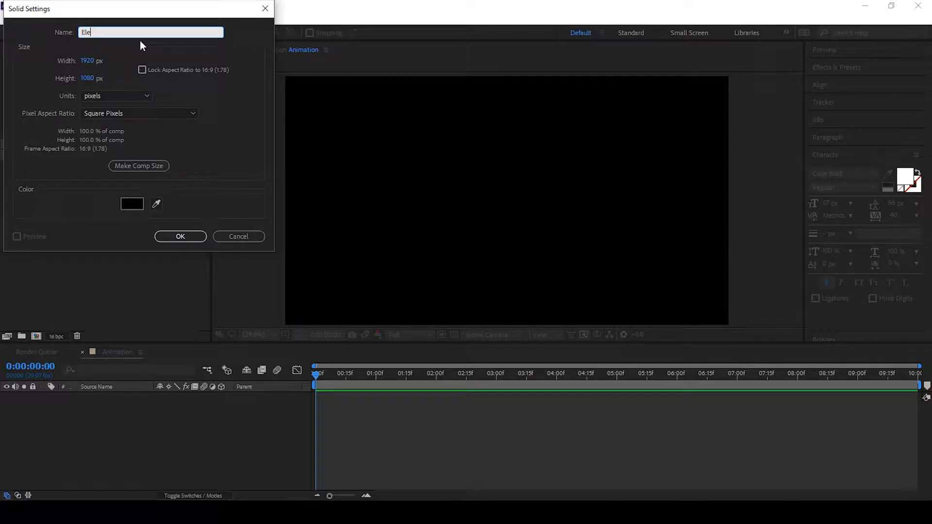
type("ment")
left_click(171, 235)
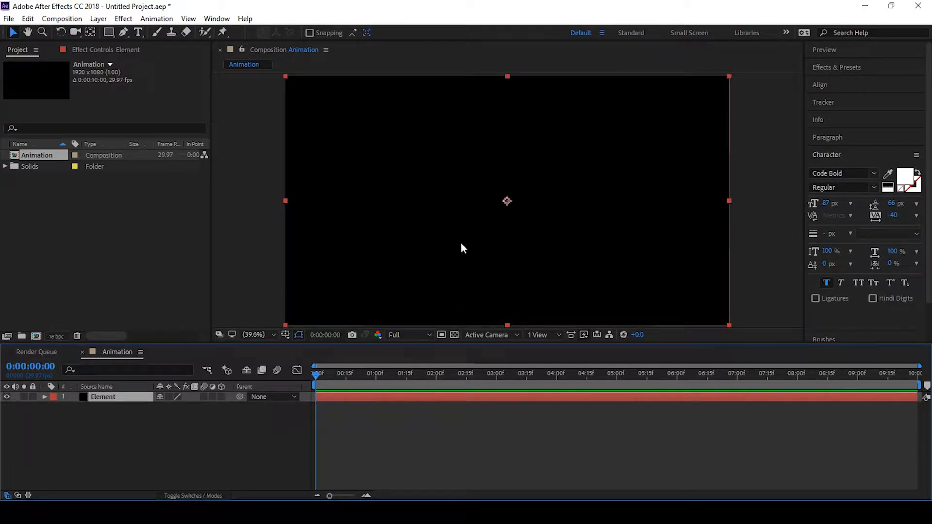
Apply the Element effect to the Element solid layer
key("ctrl+space")
left_click(359, 230)
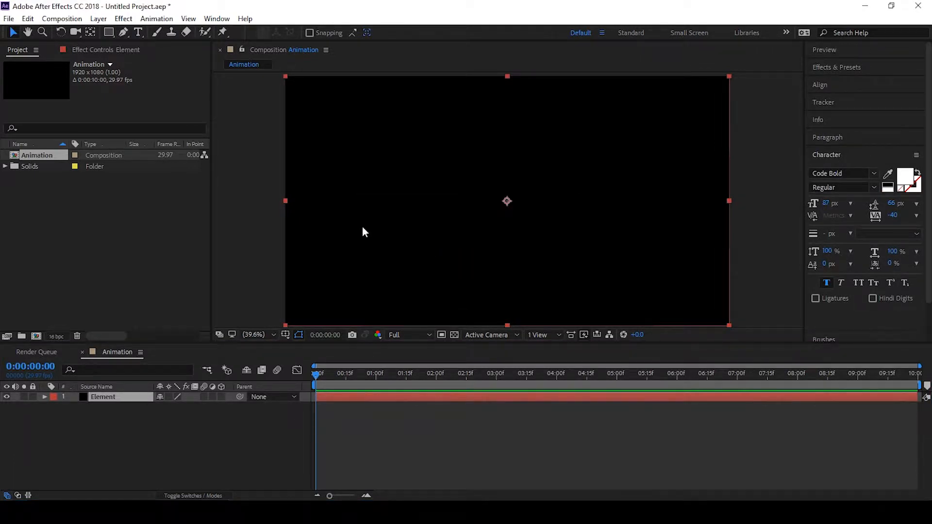
left_click(128, 396)
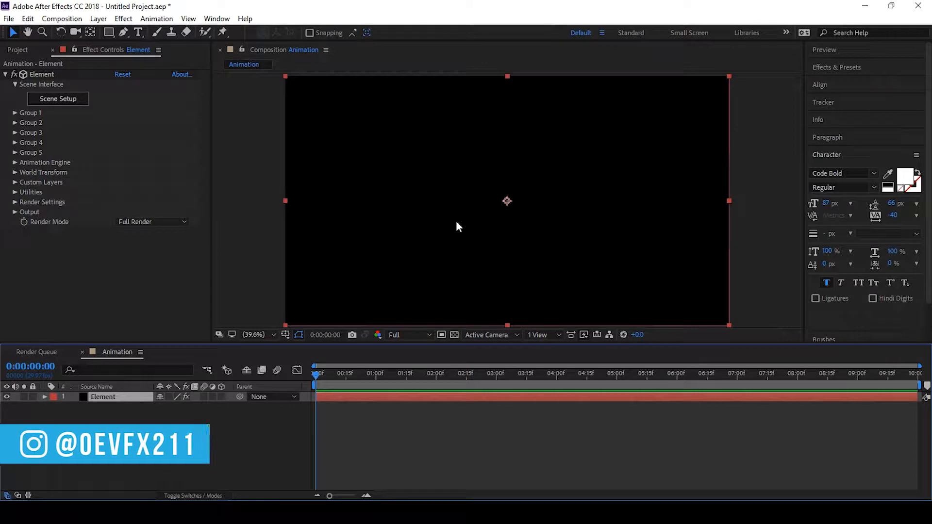
key("ctrl+space")
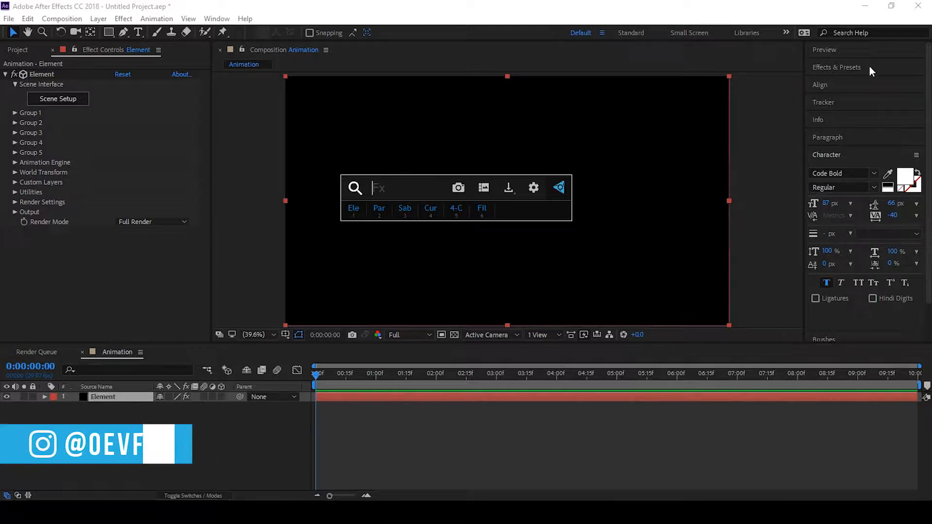
left_click(843, 67)
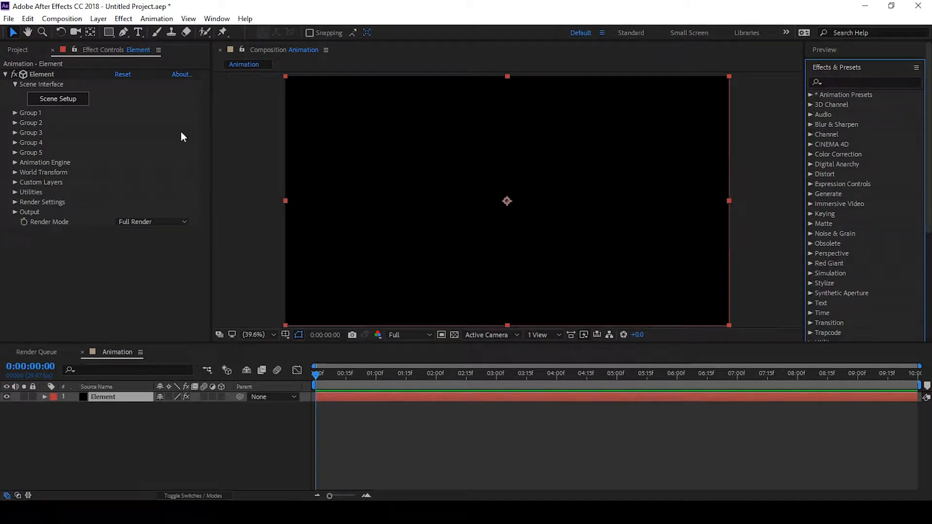
left_click(126, 397)
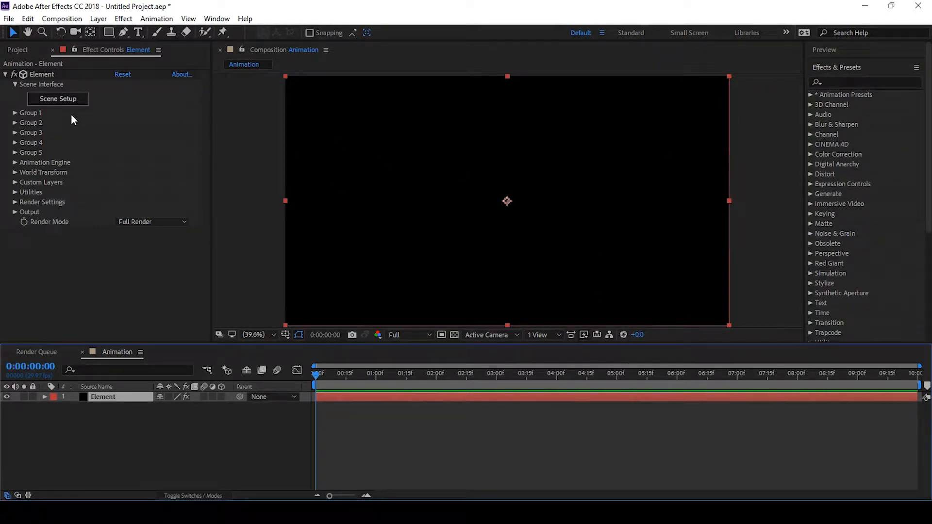
Create a text layer in the composition reading "tutorial"
left_click(139, 33)
left_click(462, 183)
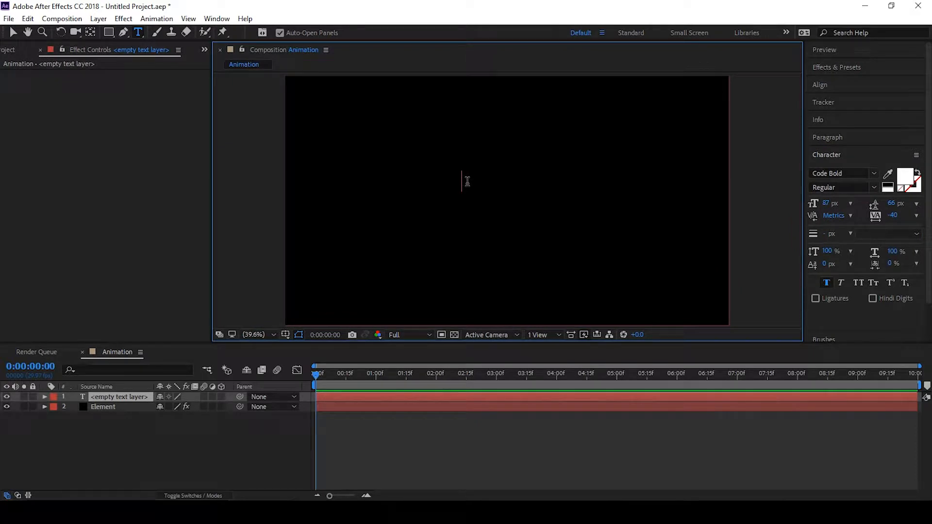
type("tutor")
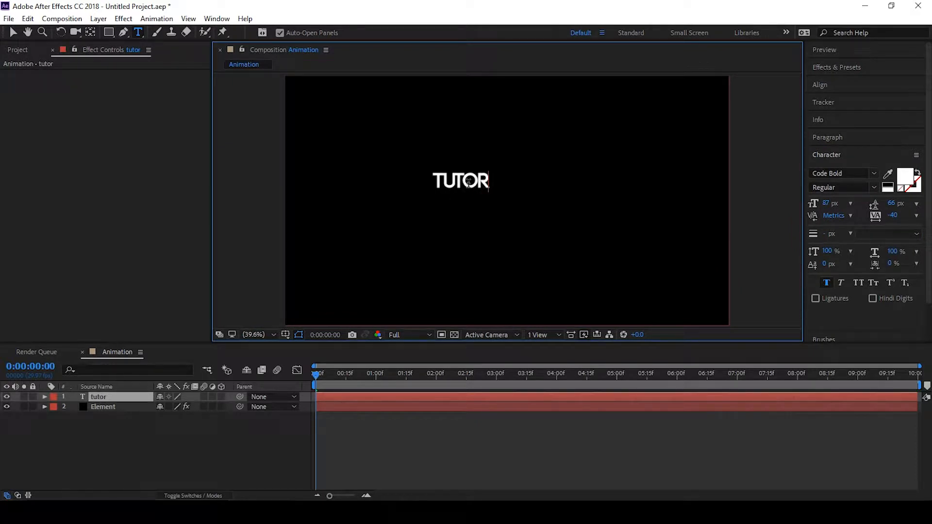
type("ial")
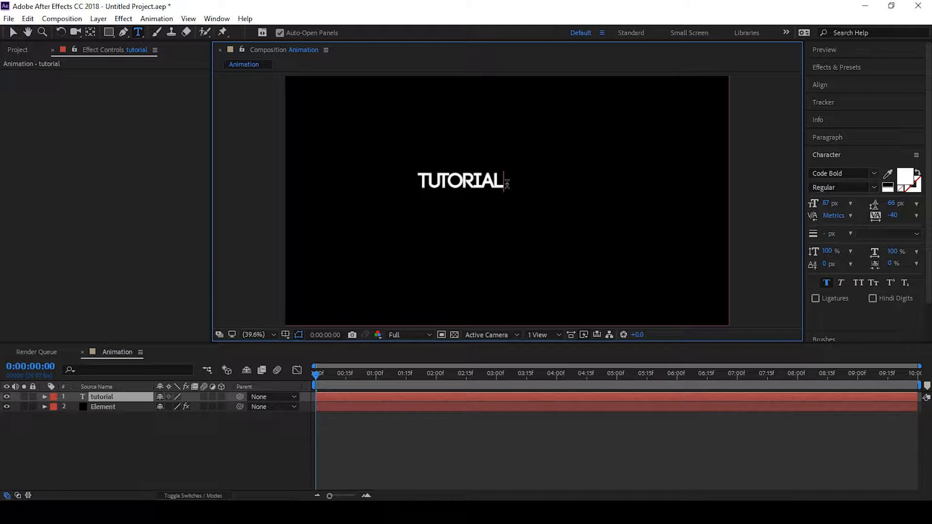
Set the tracking of the tutorial text to 0 and finish editing the text
left_click_drag(426, 181, 506, 181)
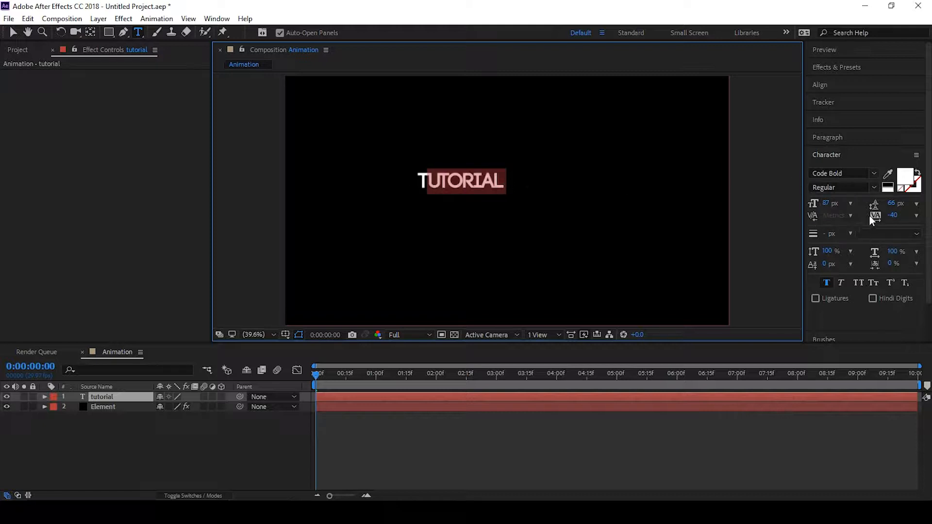
left_click(893, 215)
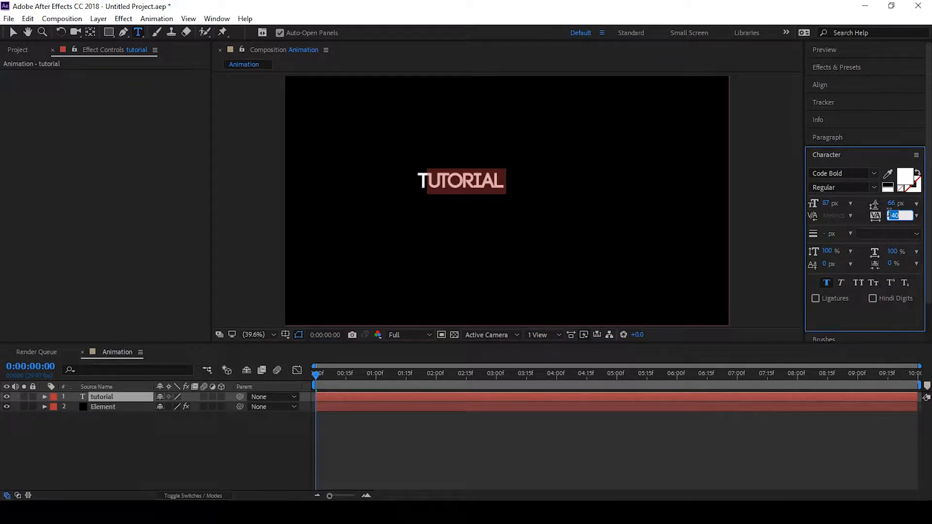
type("0")
key("Return")
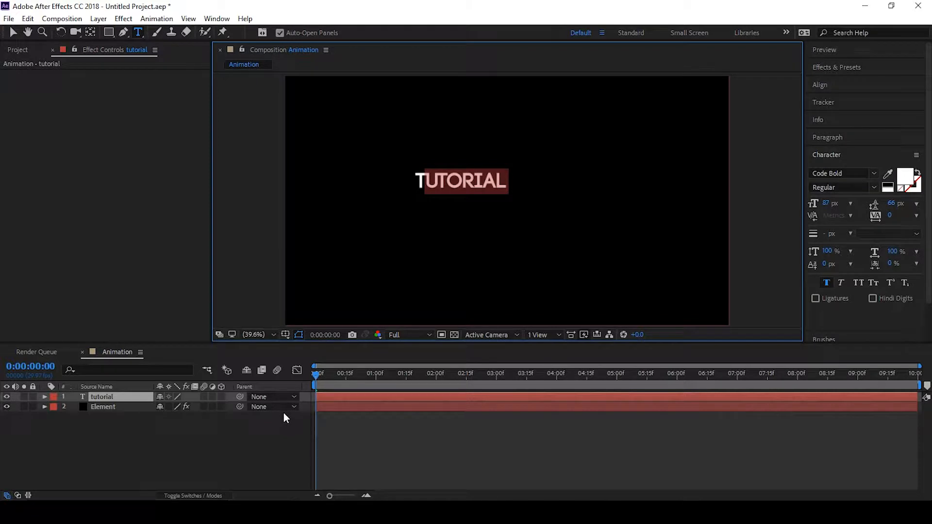
left_click(256, 444)
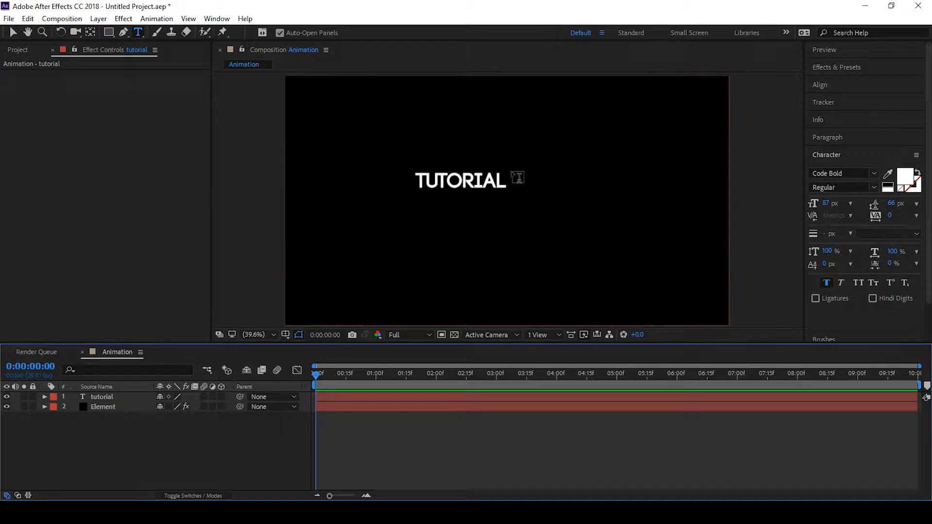
left_click(16, 34)
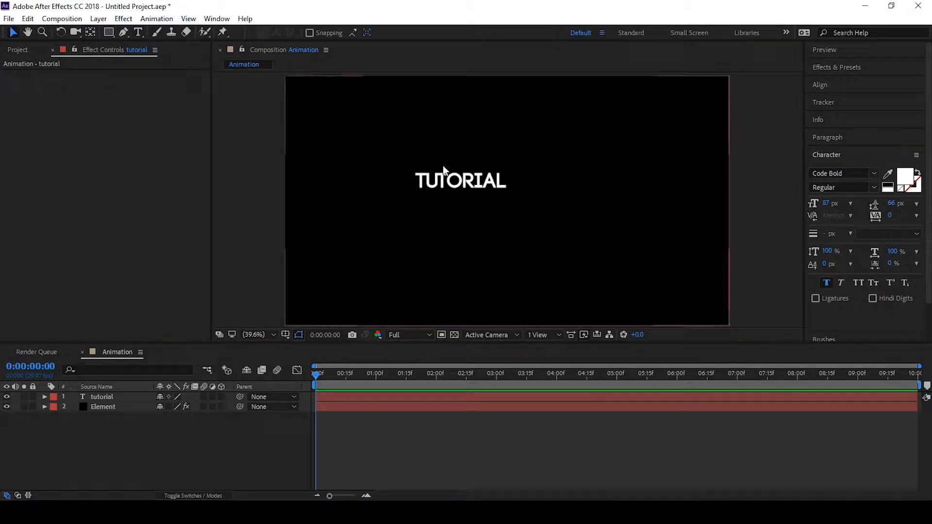
In the Element layer's Custom Text and Masks, set Path Layer 1 to the tutorial text layer
left_click(108, 406)
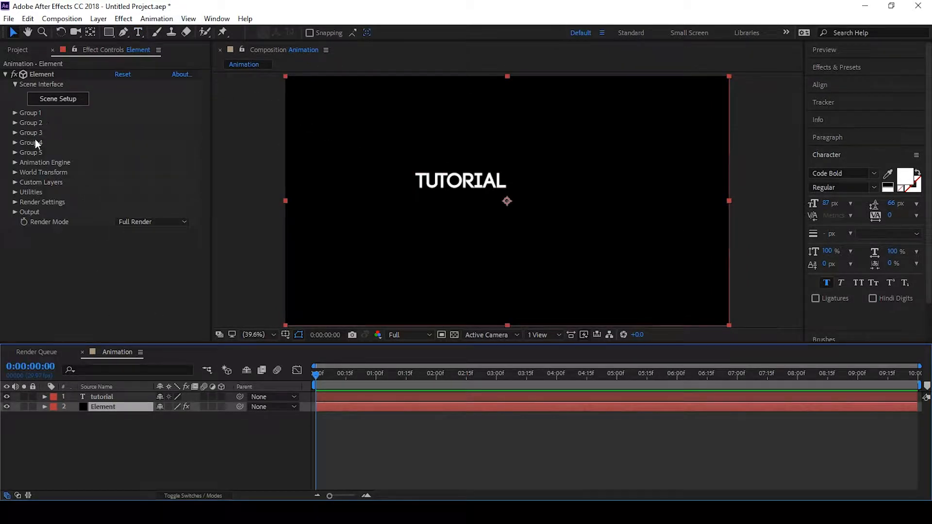
left_click(15, 182)
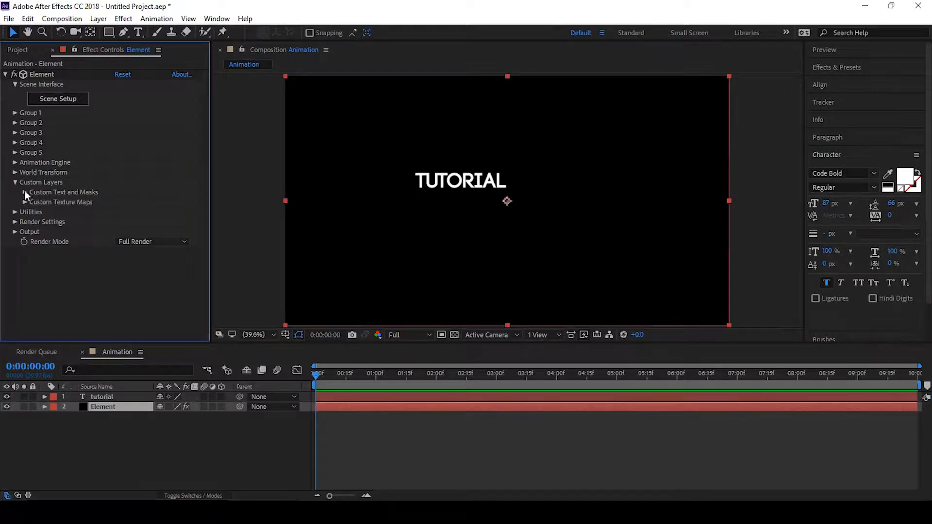
left_click(24, 193)
left_click(132, 197)
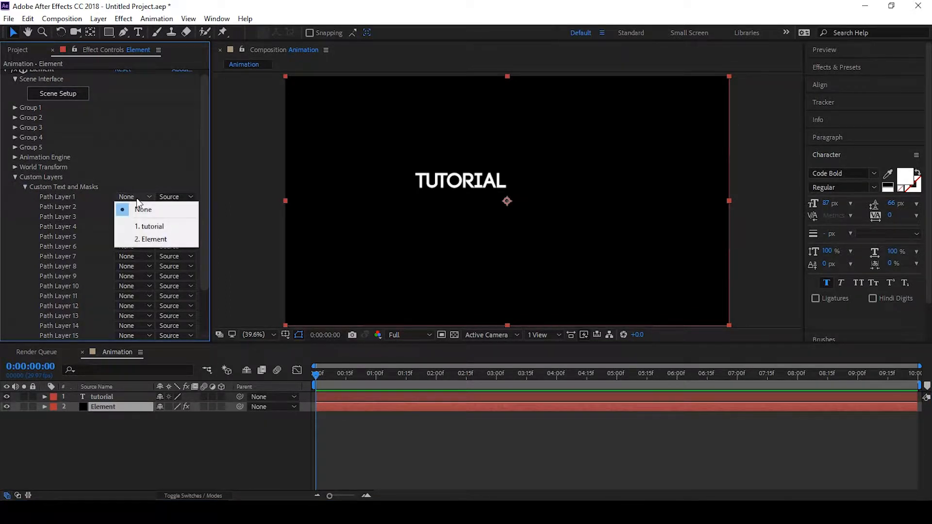
left_click(156, 227)
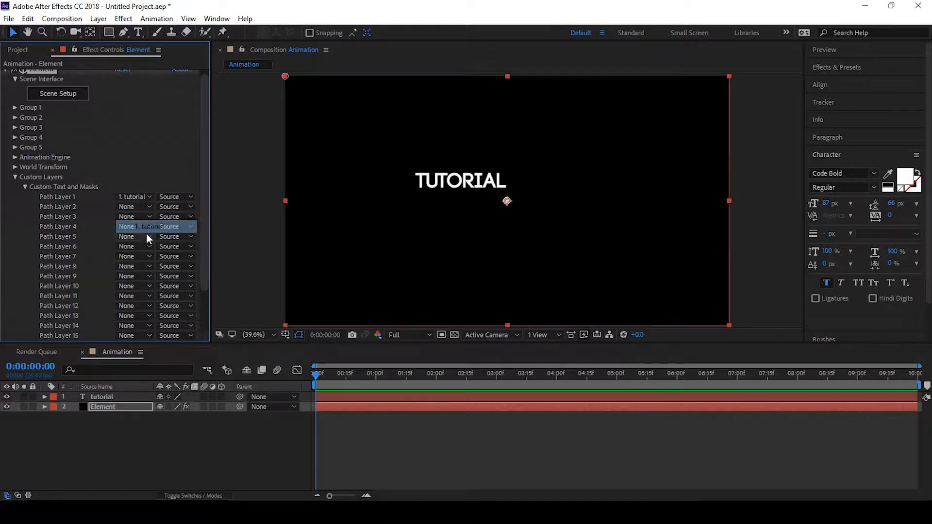
Open Scene Setup and extrude the custom text path into a 3D model
left_click(62, 98)
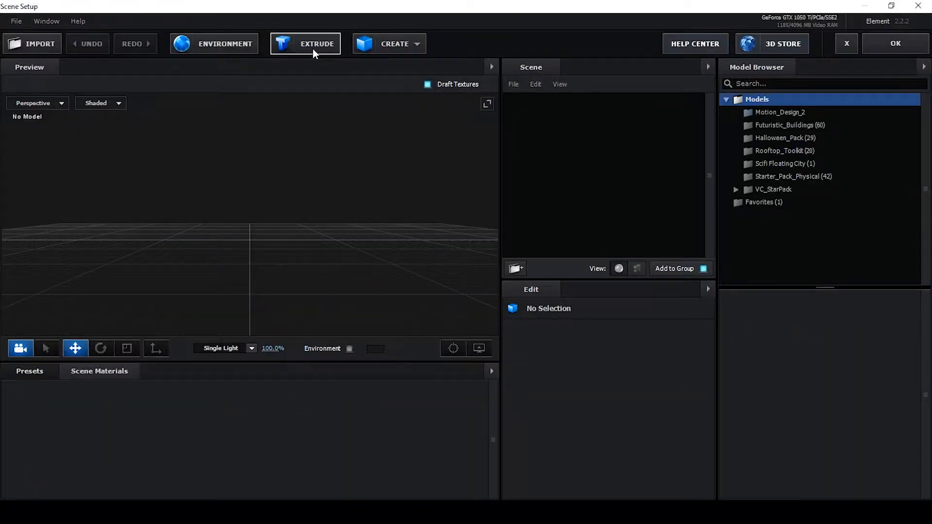
left_click(313, 49)
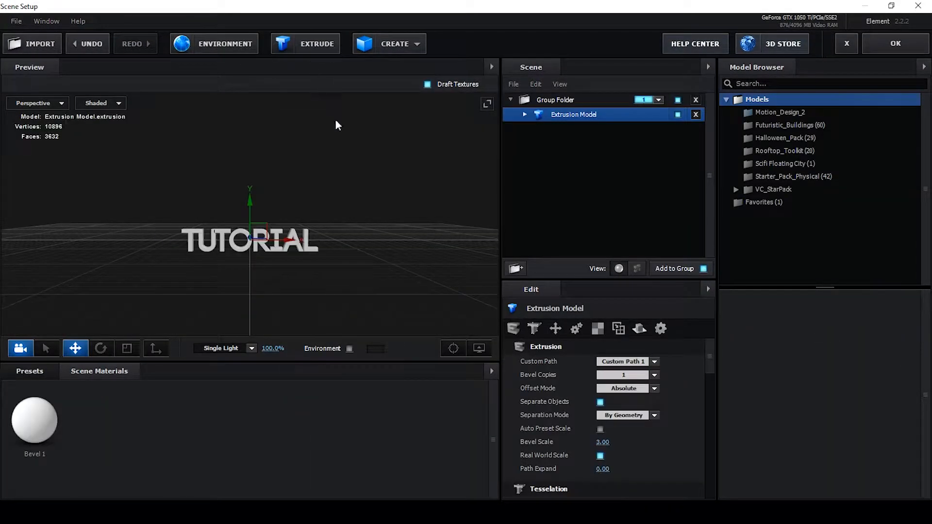
Add a plane model to the scene and scale it to about 947.5%
mouse_move(359, 257)
left_mouse_down()
mouse_move(425, 250)
mouse_move(380, 273)
mouse_move(364, 257)
left_mouse_up()
mouse_move(285, 301)
left_mouse_down()
mouse_move(297, 312)
mouse_move(293, 296)
left_mouse_up()
left_click(380, 48)
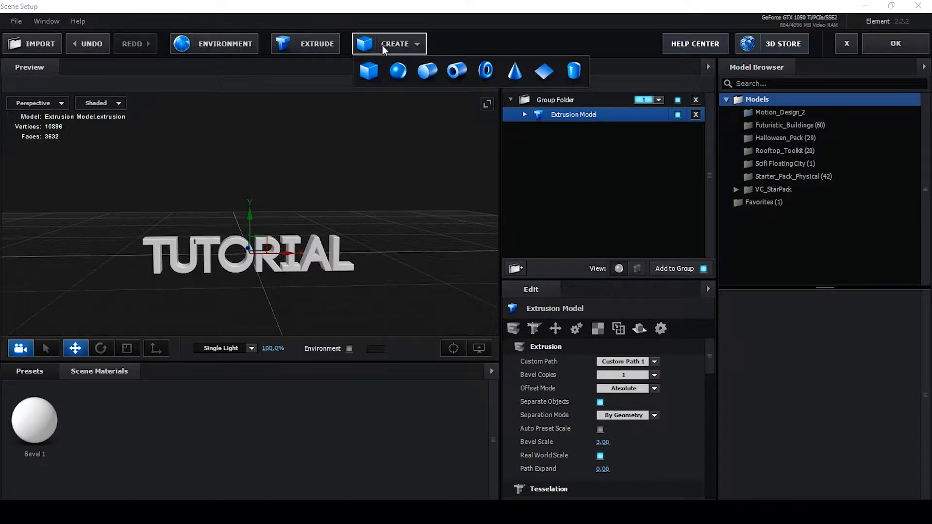
left_click(540, 69)
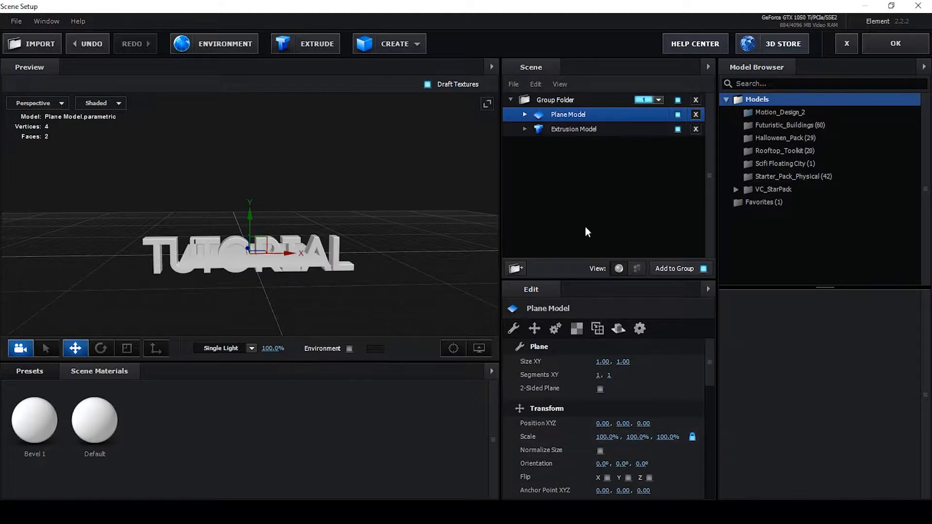
left_click_drag(606, 437, 927, 390)
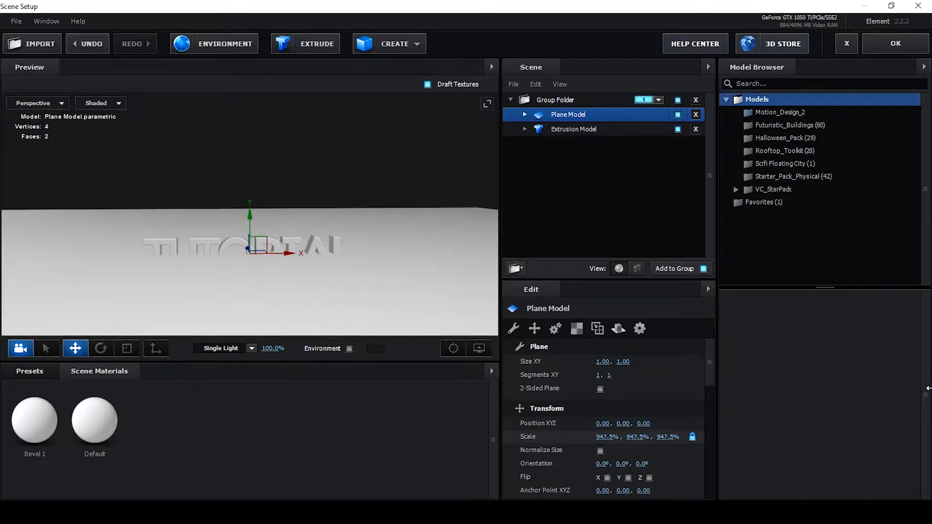
Move the extruded text model upward along the Y axis so it sits above the plane
left_click(555, 129)
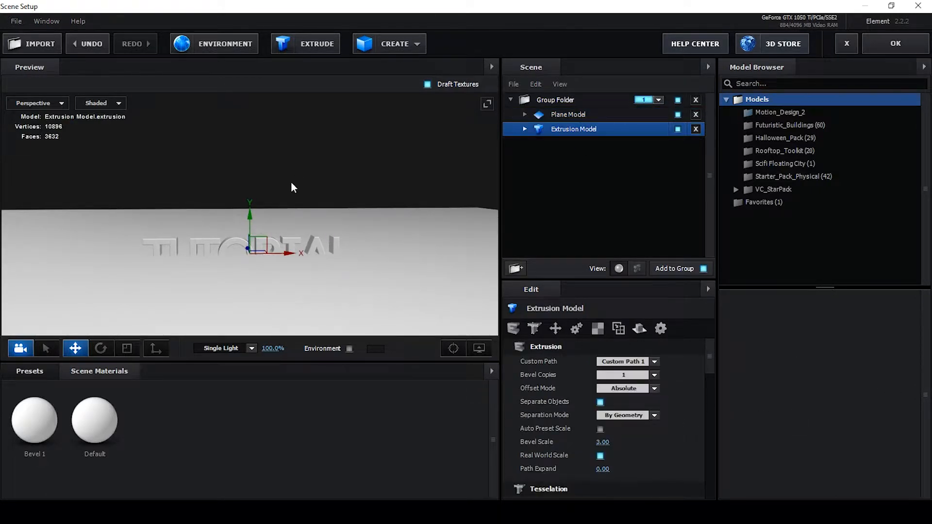
left_click_drag(249, 215, 252, 194)
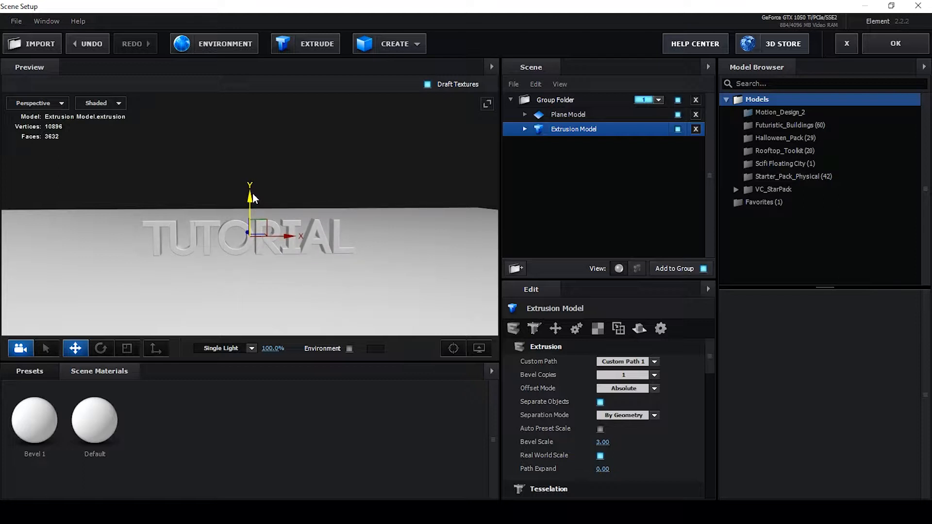
left_click_drag(246, 246, 267, 281)
scroll(266, 273, "down", 4)
scroll(264, 272, "up", 1)
scroll(264, 271, "up", 4)
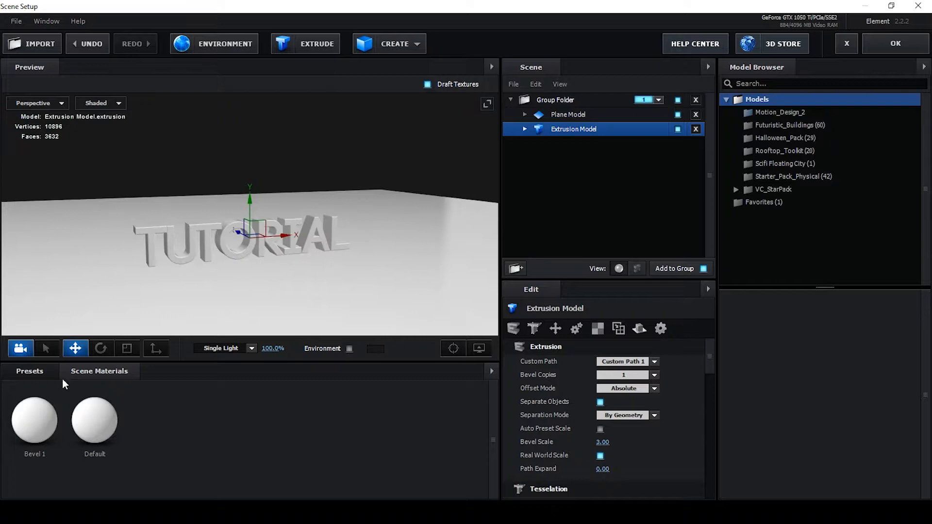
Apply the 3-layer physical bevel preset from the Bevels presets to the extruded text
left_click(37, 373)
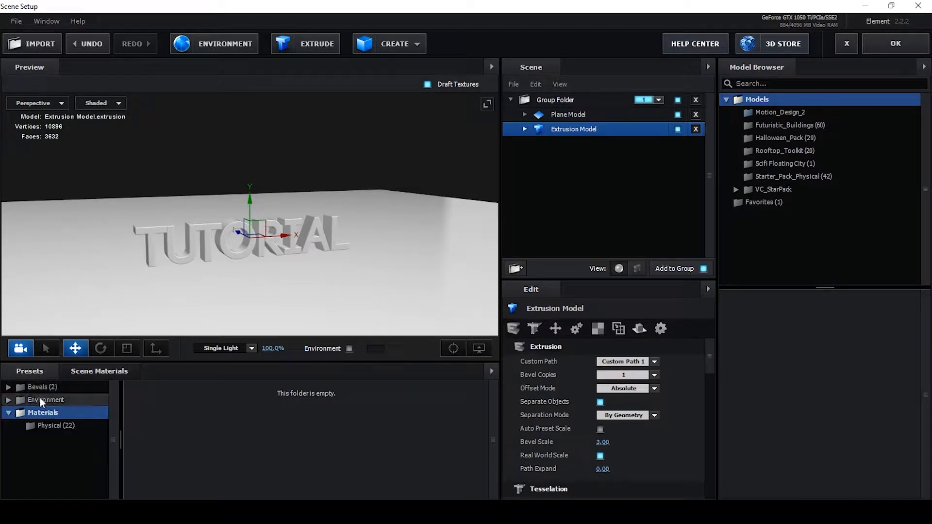
left_click(23, 389)
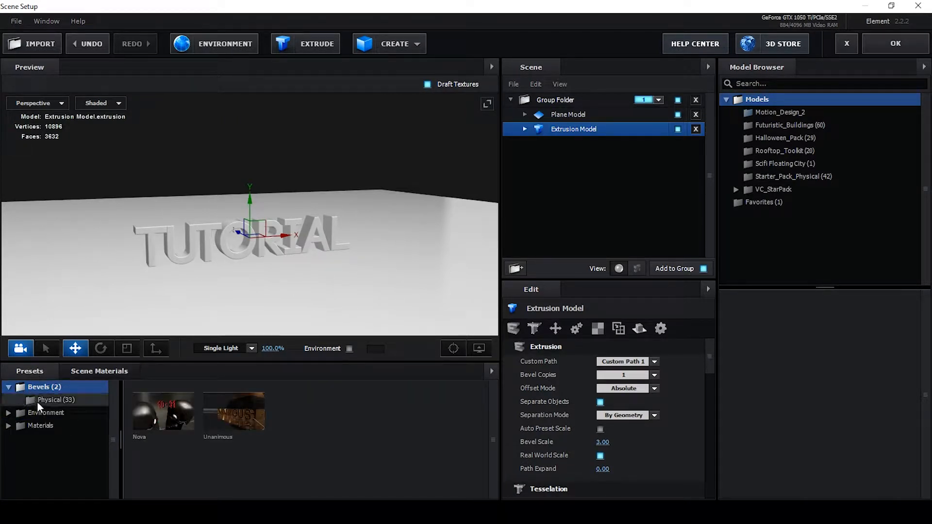
left_click(52, 403)
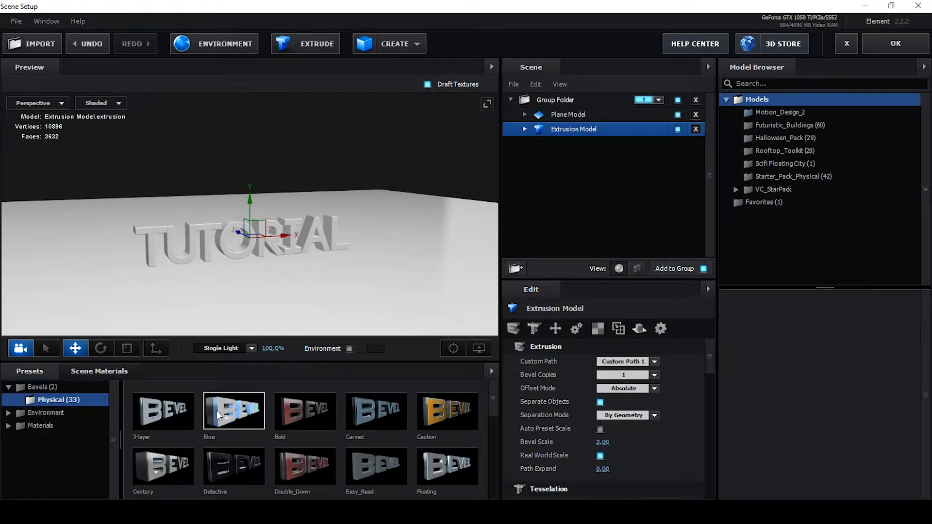
scroll(331, 425, "up", 1)
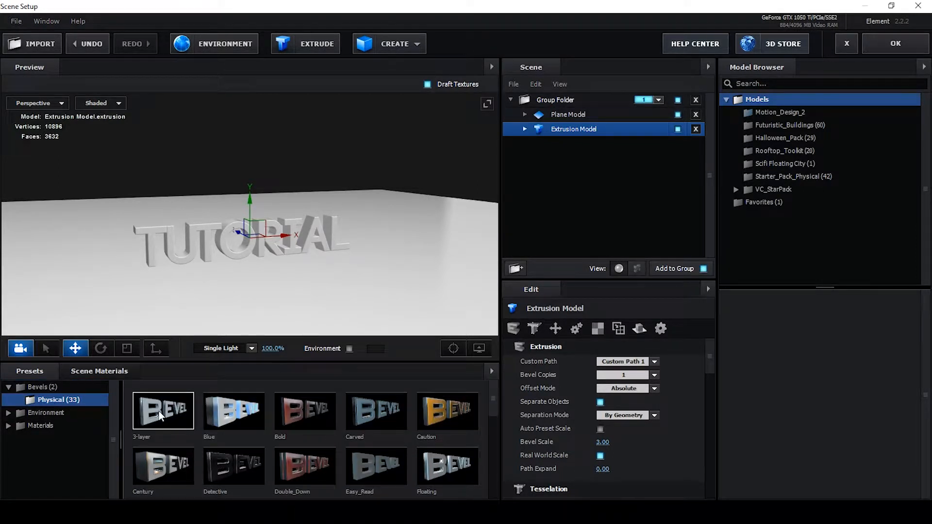
left_click_drag(157, 410, 275, 290)
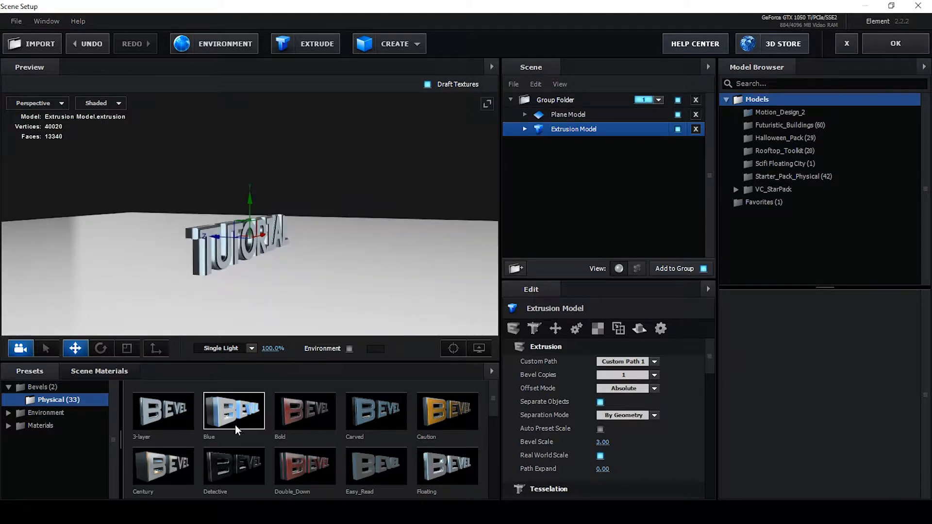
Delete the beveled extrusion model from the scene and extrude the custom text path again
left_click_drag(235, 424, 233, 258)
left_click_drag(275, 307, 235, 326)
left_click_drag(368, 417, 340, 292)
left_click(525, 129)
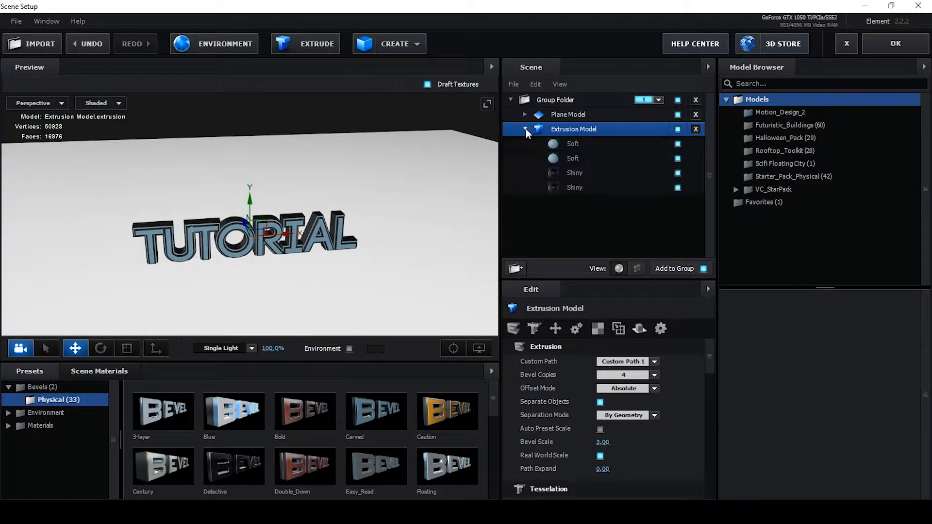
left_click(573, 144)
left_click(571, 187, "shift")
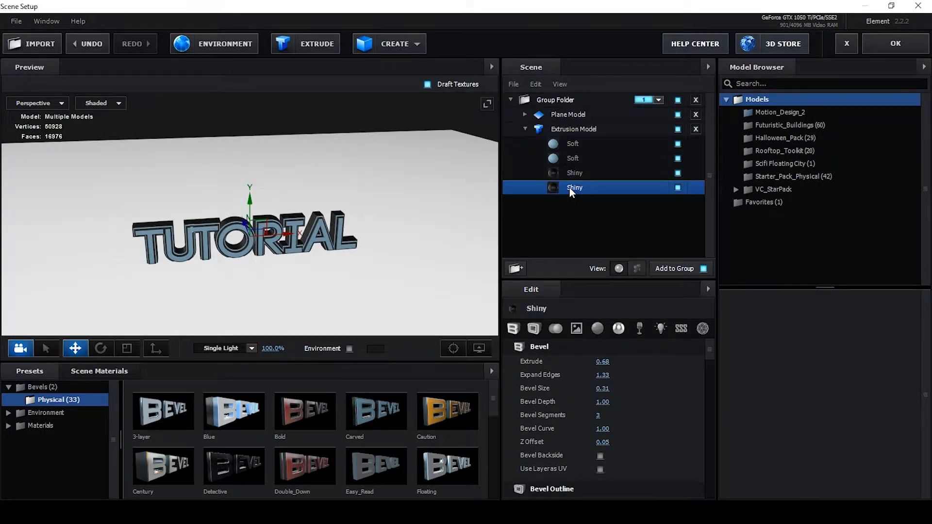
left_click(695, 129)
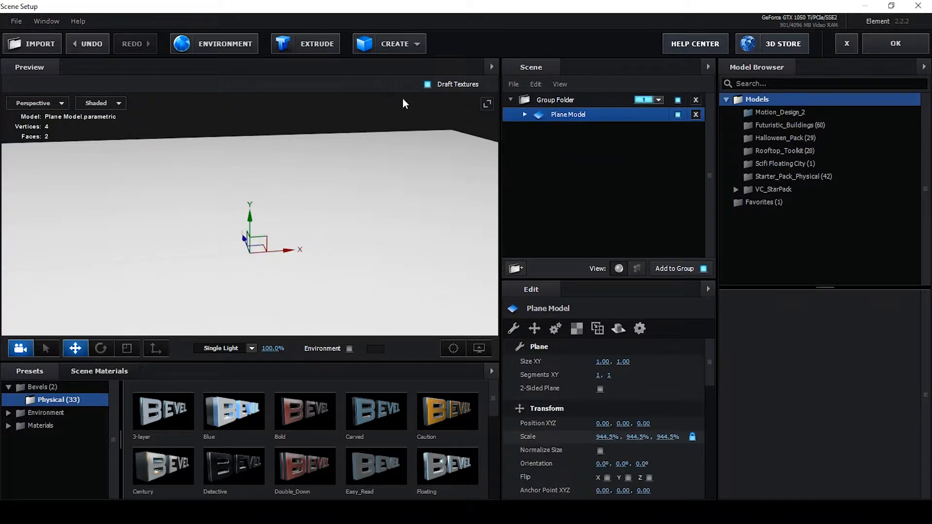
left_click(315, 43)
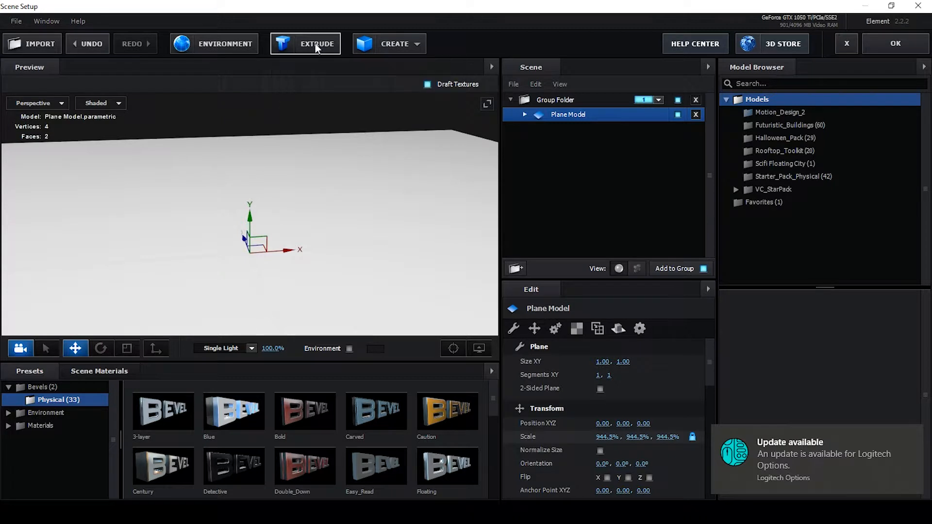
Apply the Black_Gloss physical material to the new extrusion's bevel layer and close Scene Setup with OK
left_click_drag(290, 235, 315, 176)
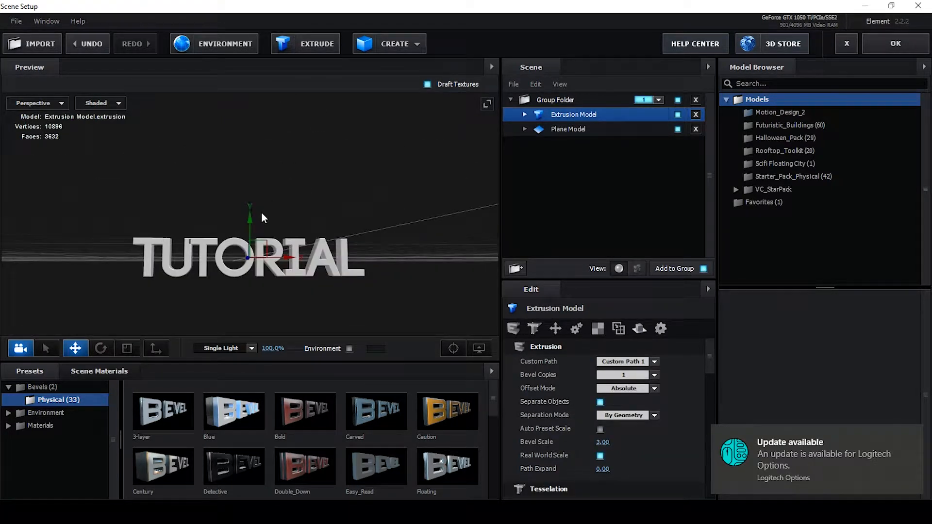
mouse_move(261, 211)
left_mouse_down()
mouse_move(284, 211)
mouse_move(255, 208)
mouse_move(252, 197)
left_mouse_up()
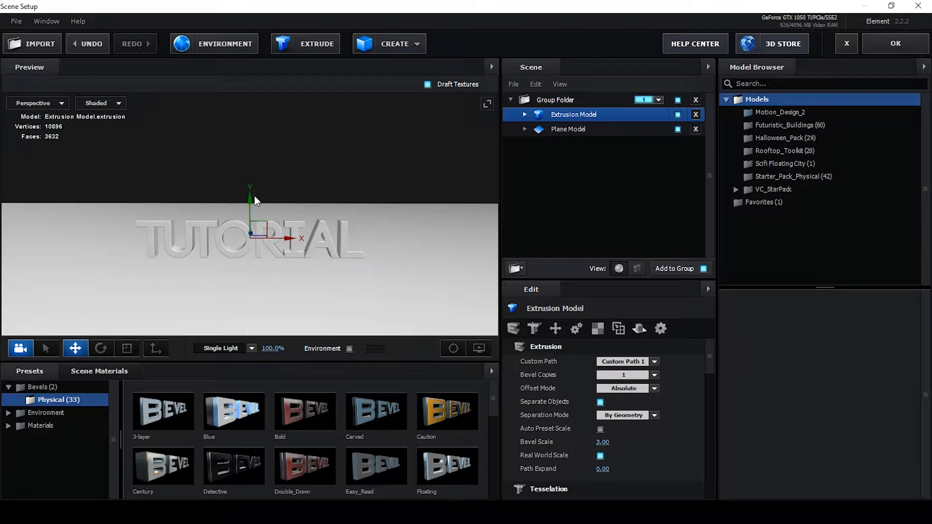
left_click_drag(272, 284, 284, 277)
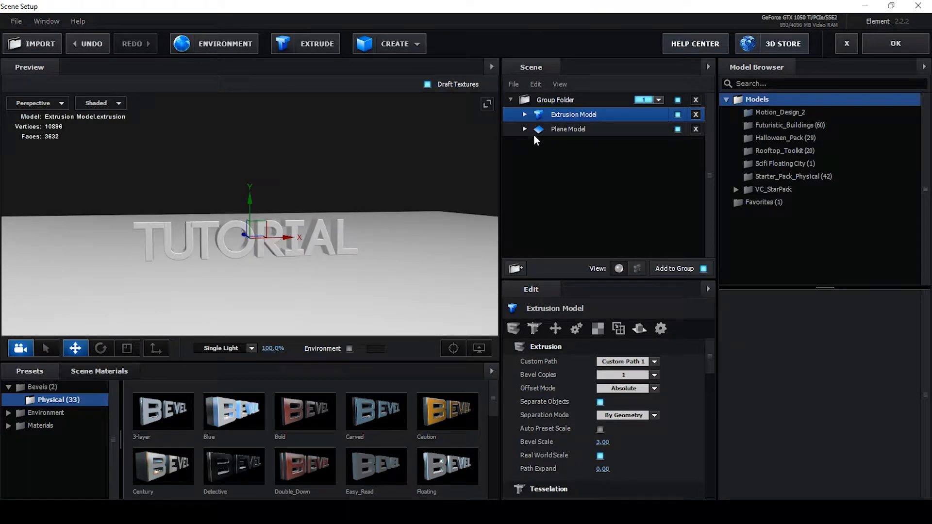
left_click(524, 115)
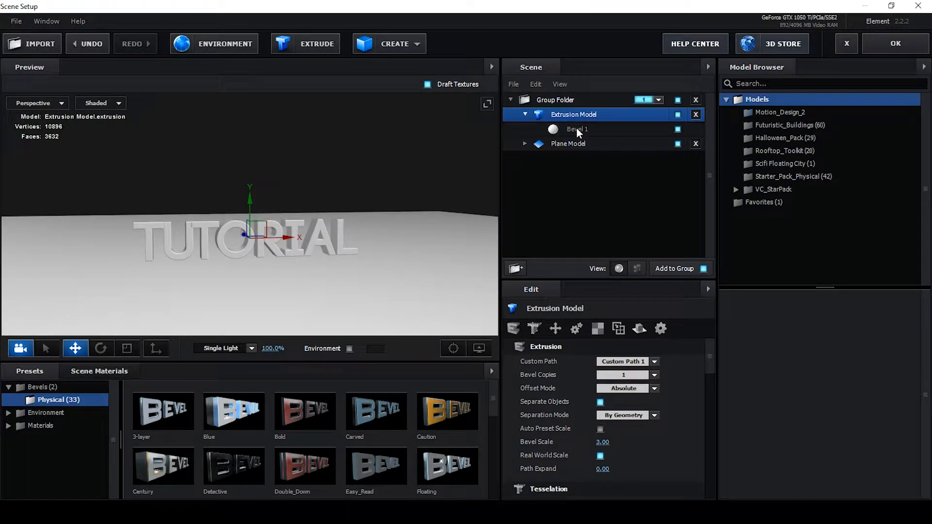
left_click(576, 127)
left_click(573, 119)
left_click(60, 425)
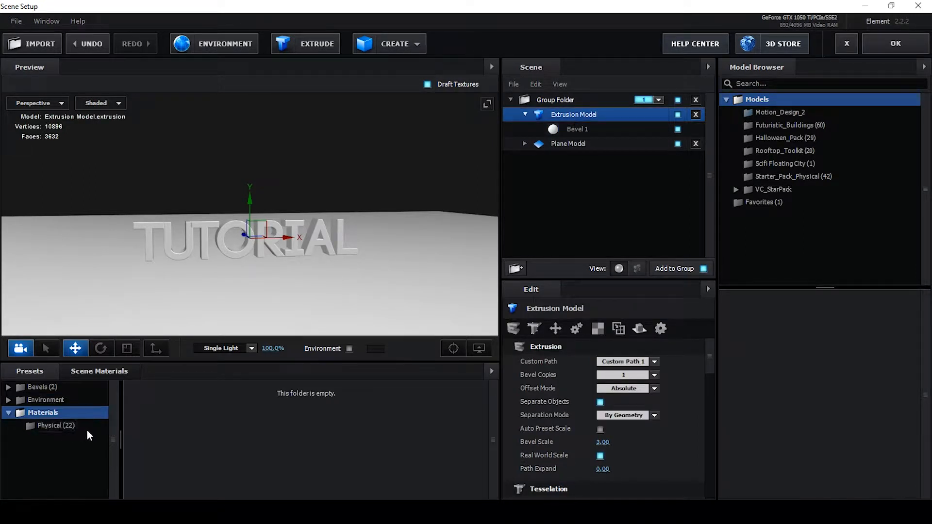
left_click(49, 425)
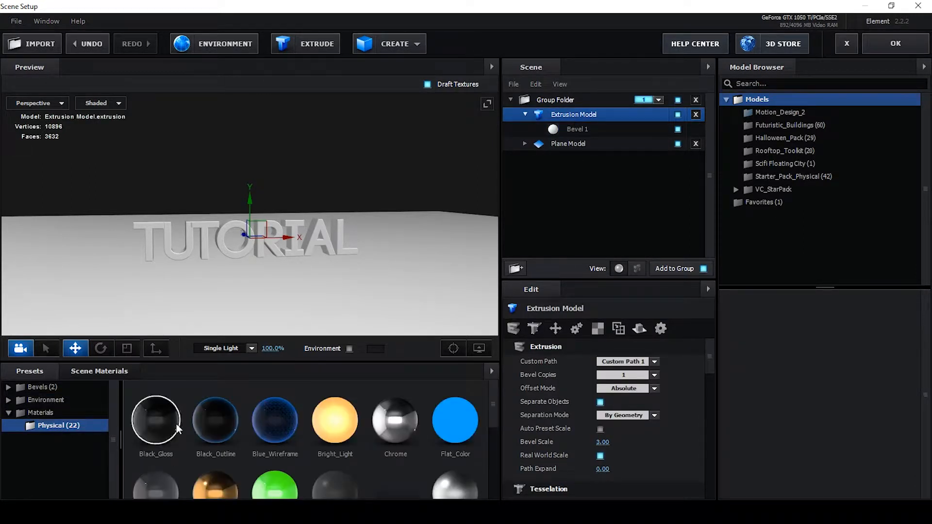
scroll(265, 424, "down", 1)
scroll(189, 420, "up", 1)
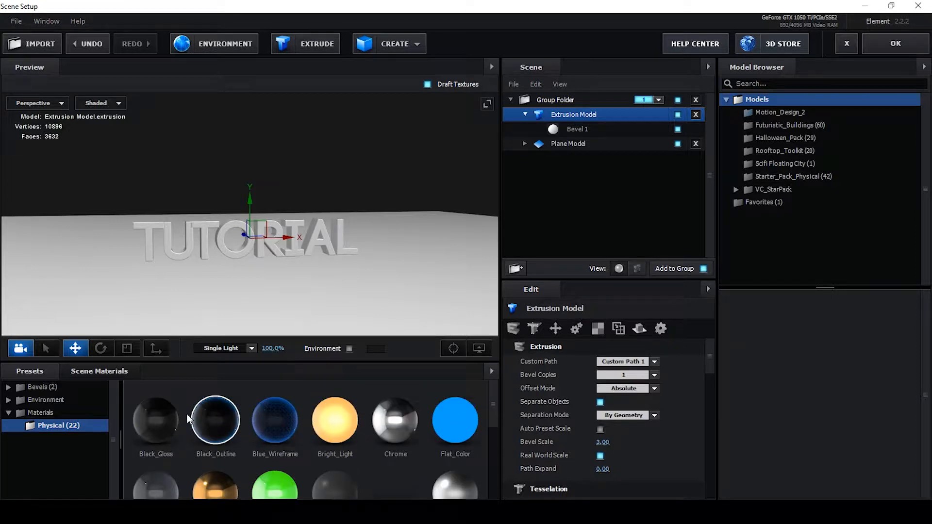
left_click_drag(160, 419, 574, 131)
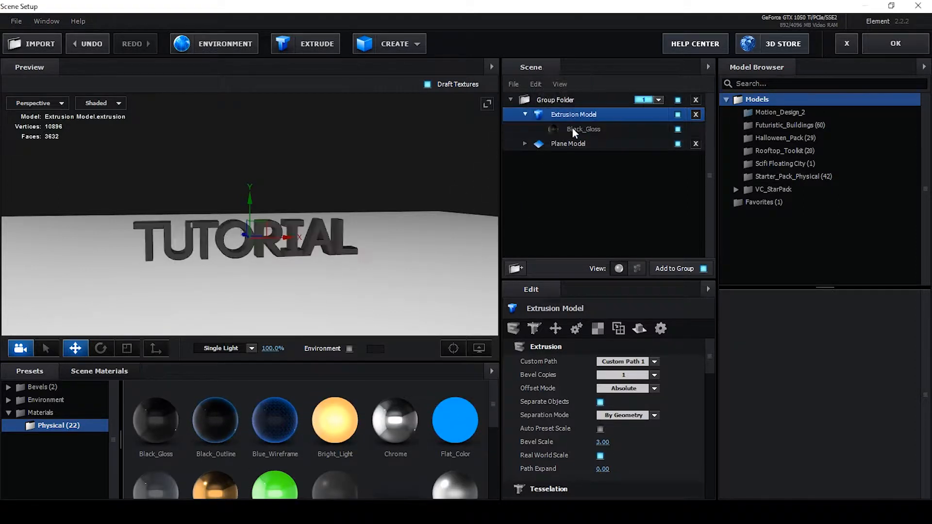
left_click_drag(425, 242, 214, 119)
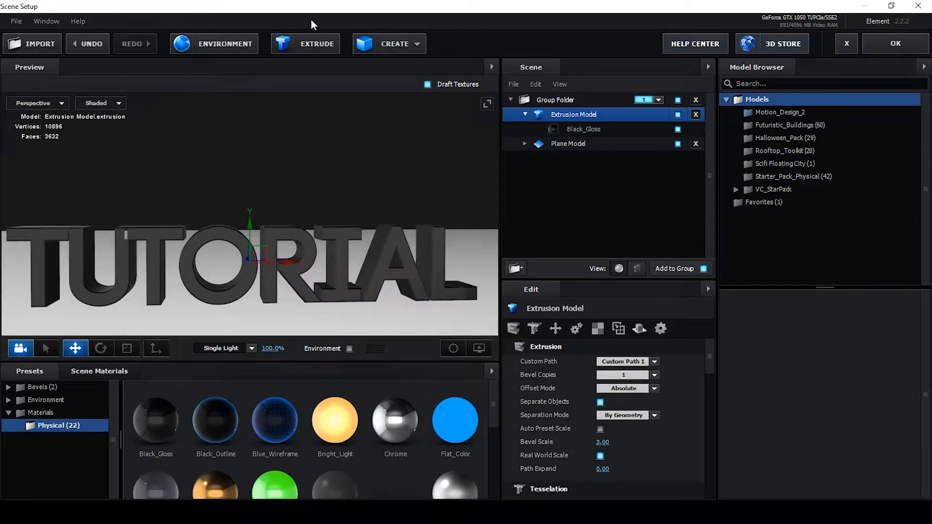
left_click(900, 46)
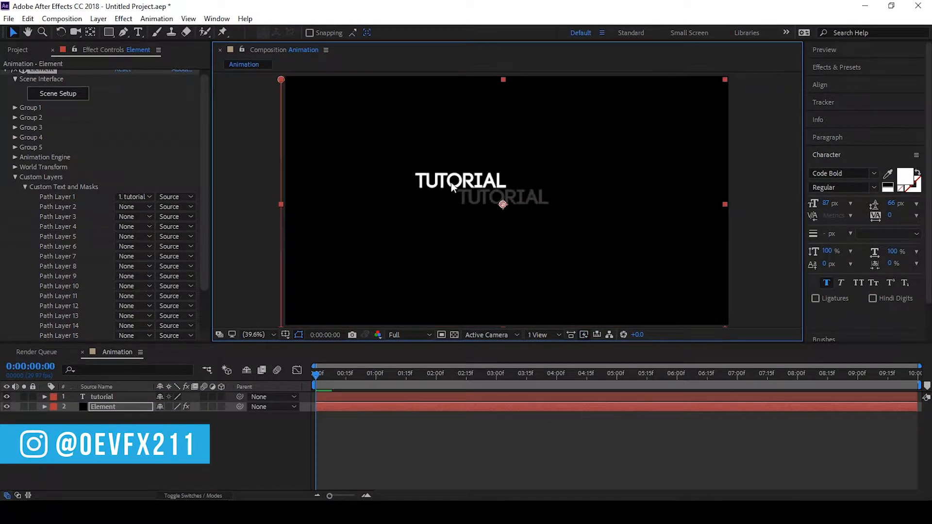
Move the tutorial text layer lower in the composition and set its tracking to 132
left_click(119, 397)
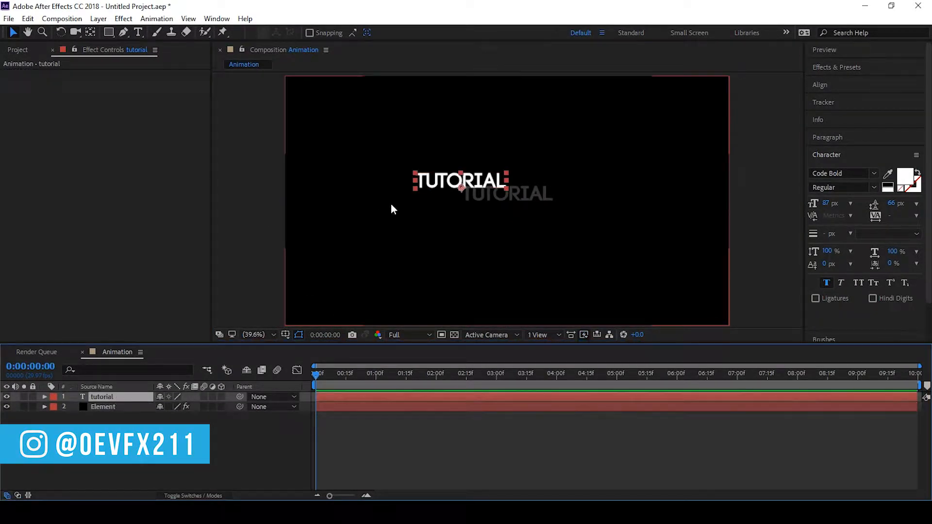
left_click_drag(454, 182, 477, 239)
double_click(487, 240)
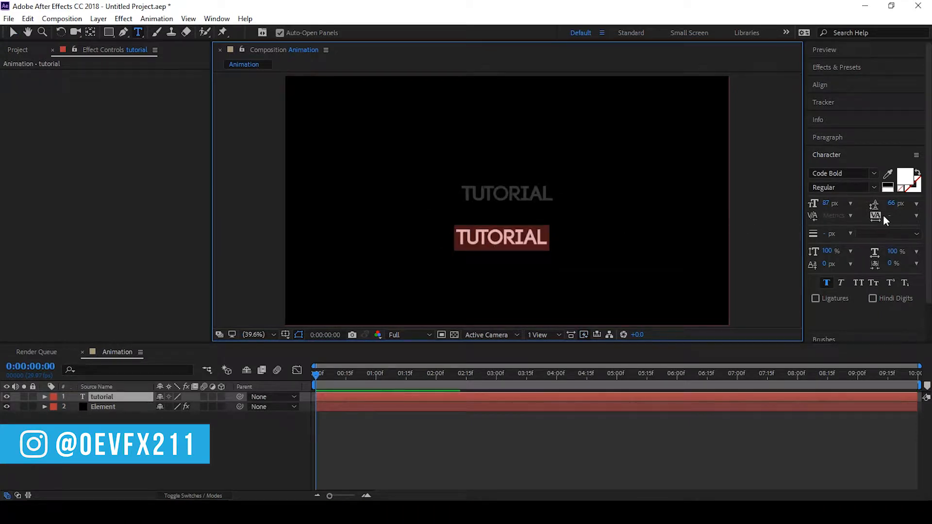
left_click_drag(892, 216, 918, 216)
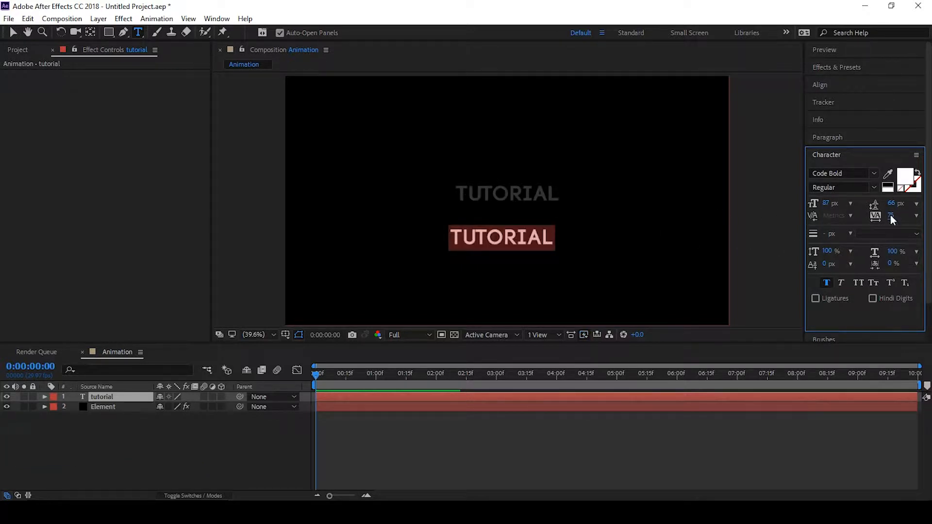
left_click_drag(892, 220, 923, 217)
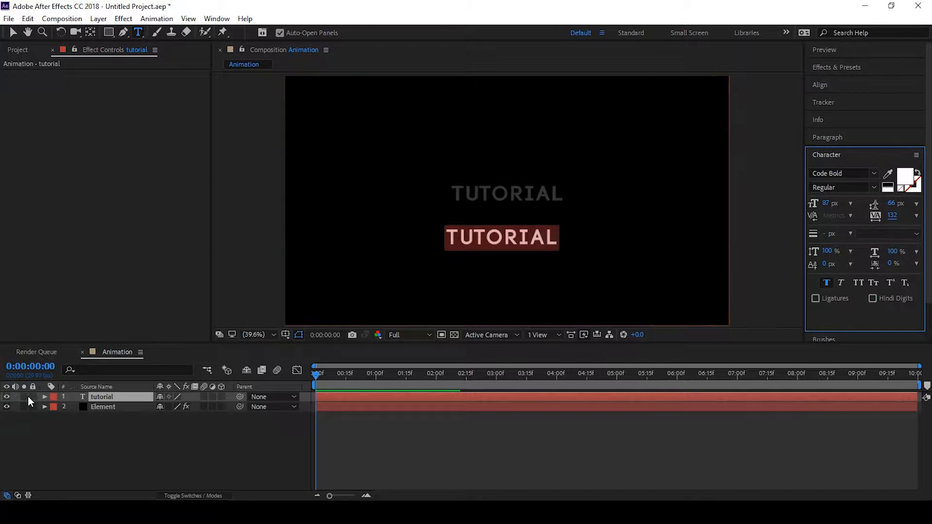
Hide the tutorial text layer and reopen Scene Setup on the Element layer
left_click(6, 396)
left_click(114, 407)
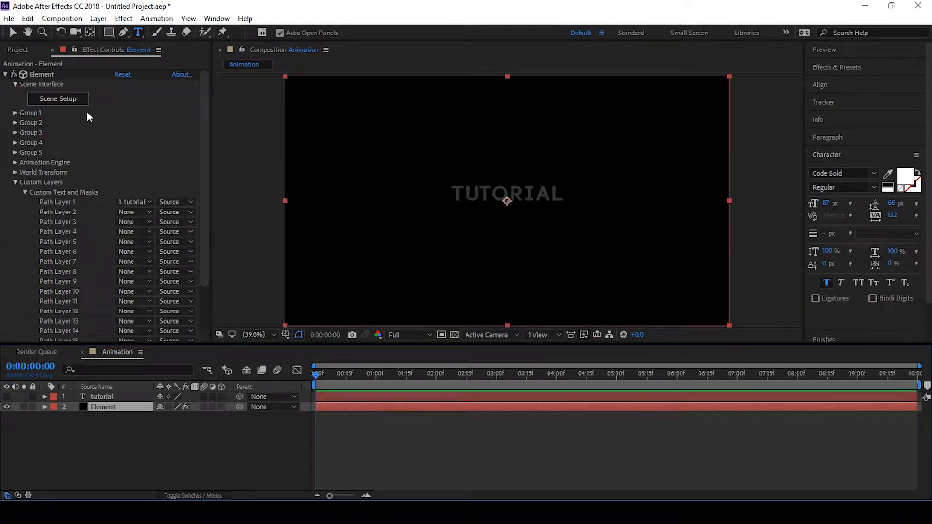
left_click(68, 99)
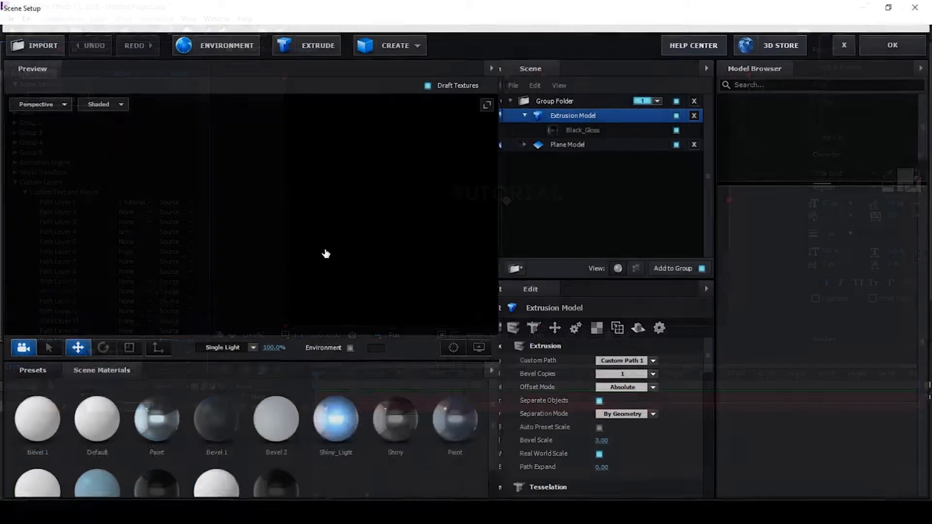
Rename the extrusion model to Tut
mouse_move(299, 275)
left_mouse_down()
mouse_move(295, 267)
mouse_move(281, 285)
mouse_move(307, 287)
left_mouse_up()
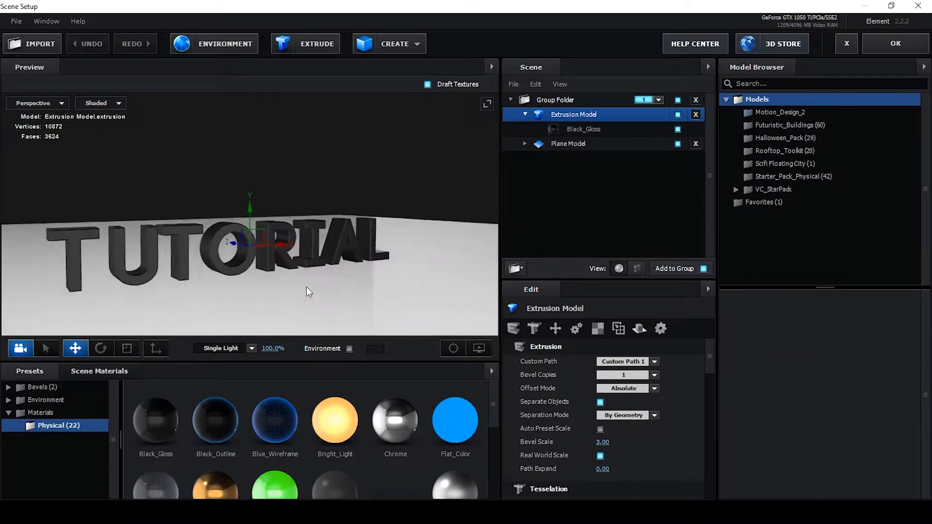
double_click(575, 115)
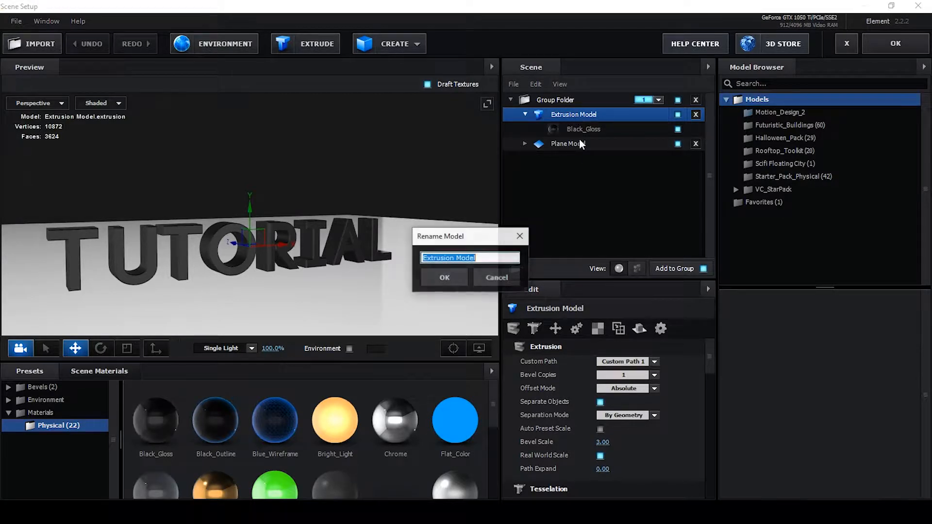
type("Tut")
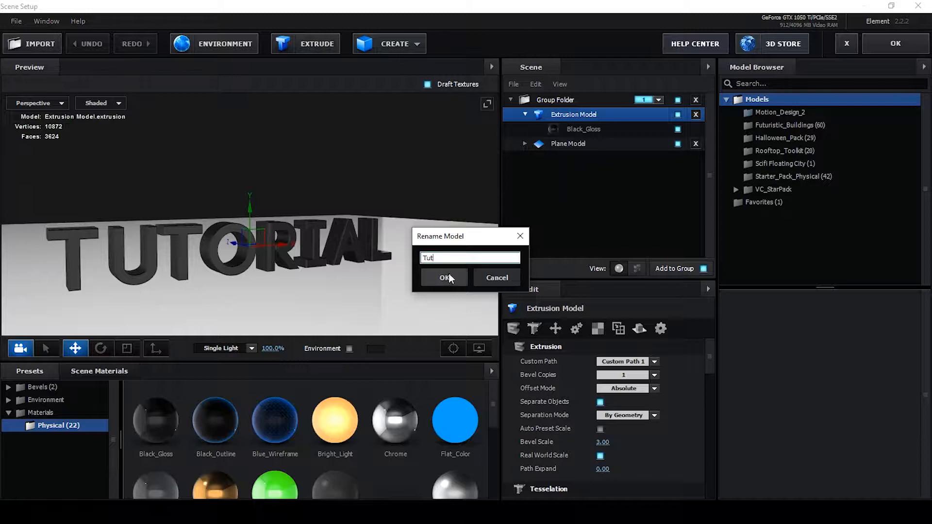
left_click(449, 276)
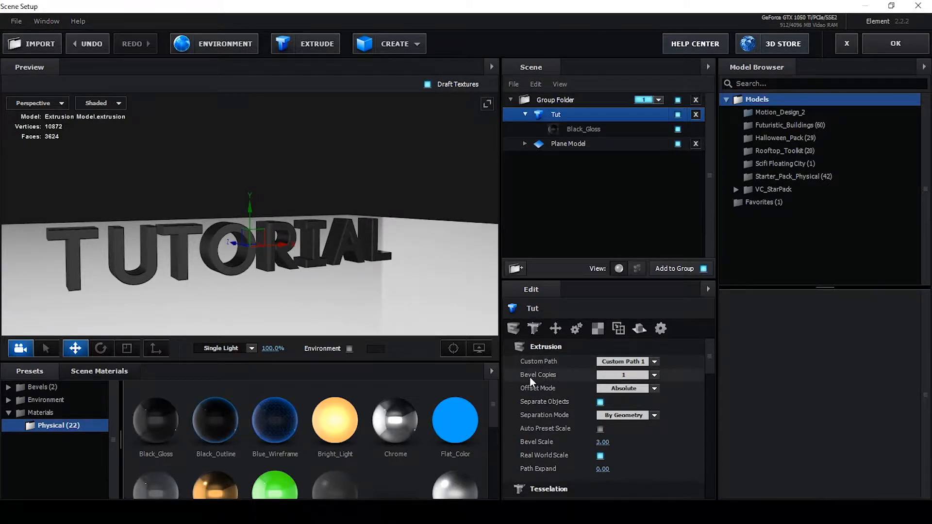
Set the text model's bevel copies to 2 and select the new Bevel 2 layer
left_click(623, 375)
left_click(618, 390)
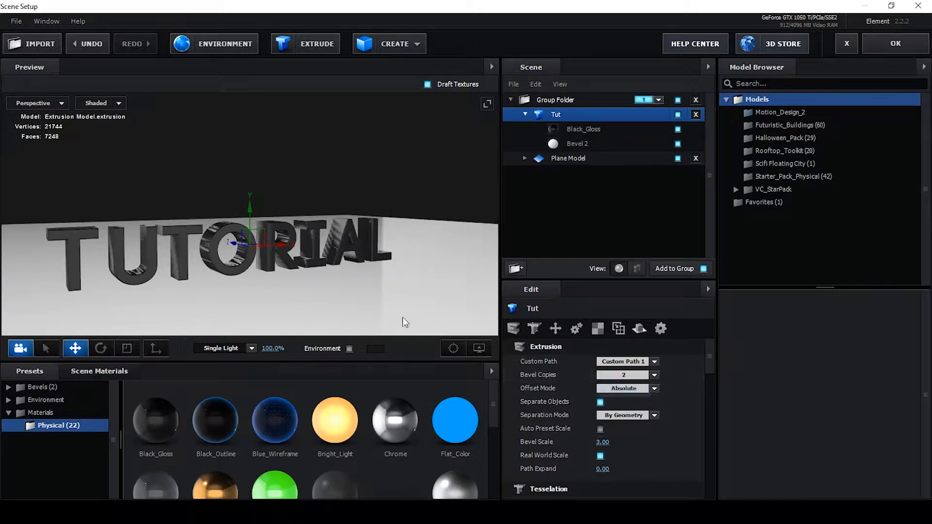
left_click(577, 143)
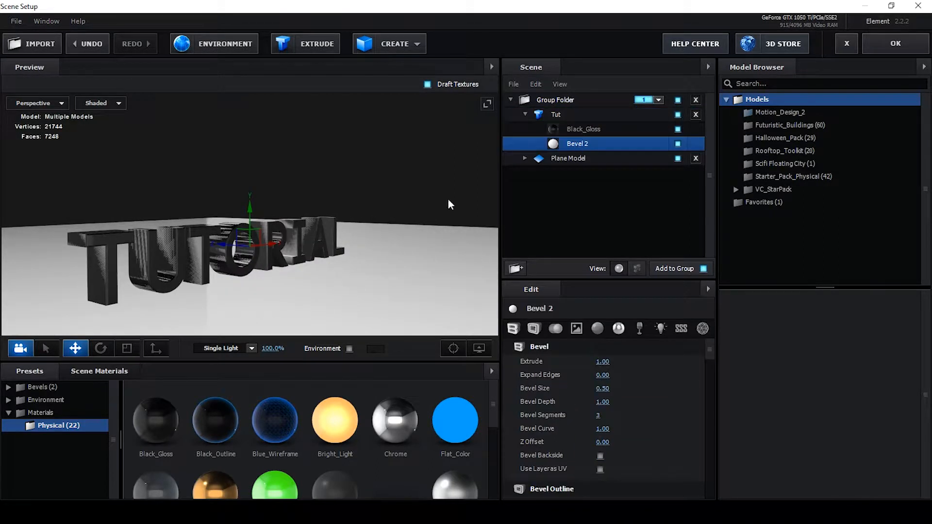
Try raising Bevel 2's Z Offset to 1.05 and revert it to 1.00
left_click_drag(400, 259, 381, 267)
scroll(381, 266, "up", 2)
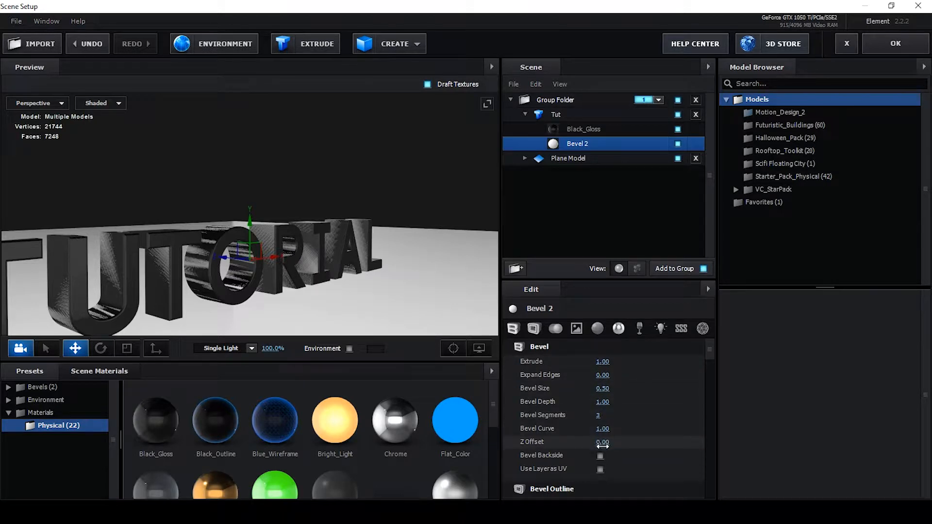
left_click_drag(604, 443, 657, 437)
scroll(444, 313, "up", 10)
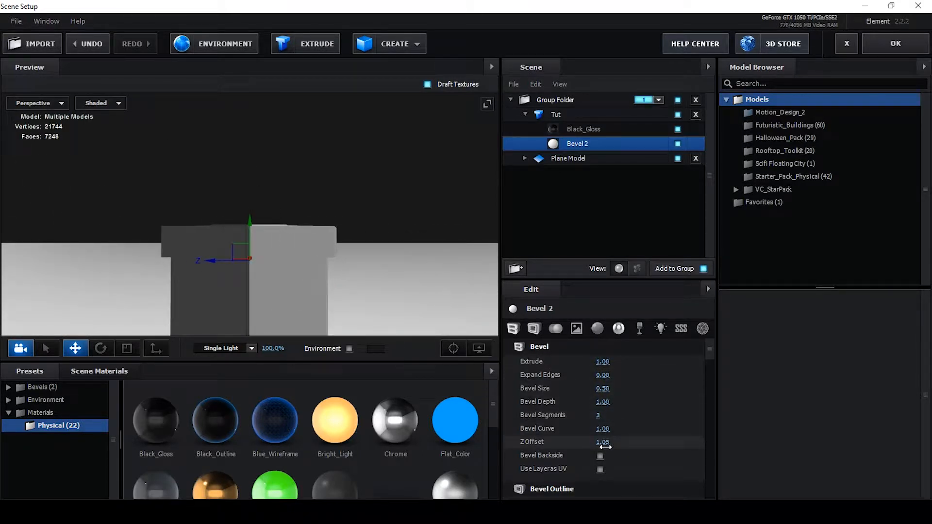
left_click_drag(604, 444, 602, 444)
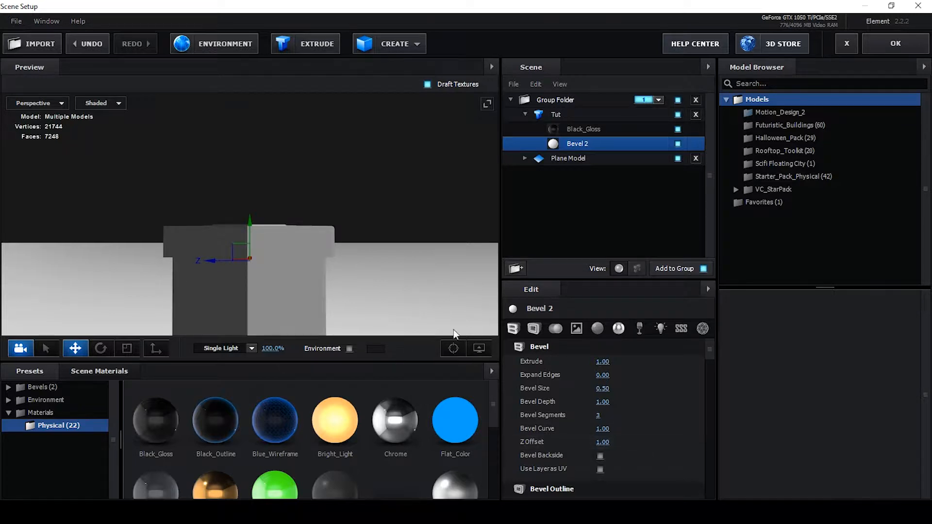
Set Bevel 2's Extrude to 0.03 and its Expand Edges to -0.56
left_click_drag(428, 277, 400, 281)
left_click_drag(602, 362, 548, 369)
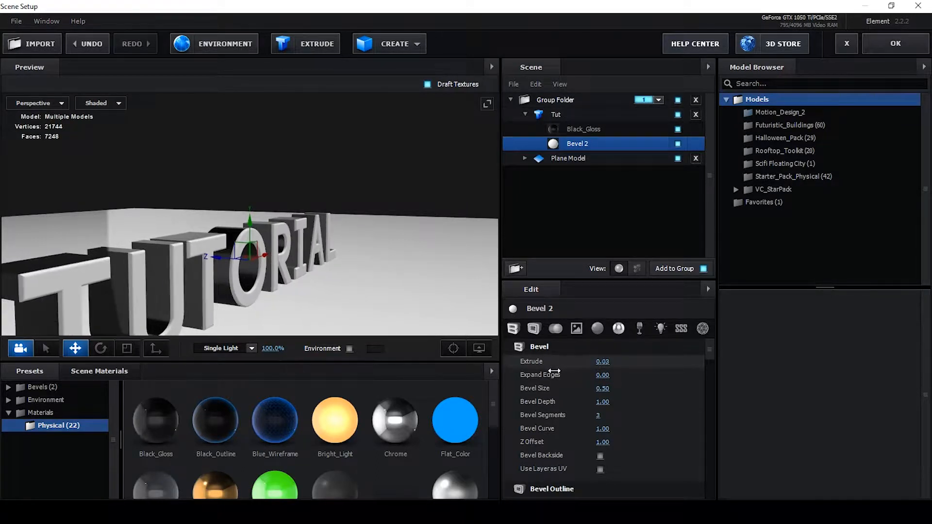
left_click_drag(411, 258, 365, 258)
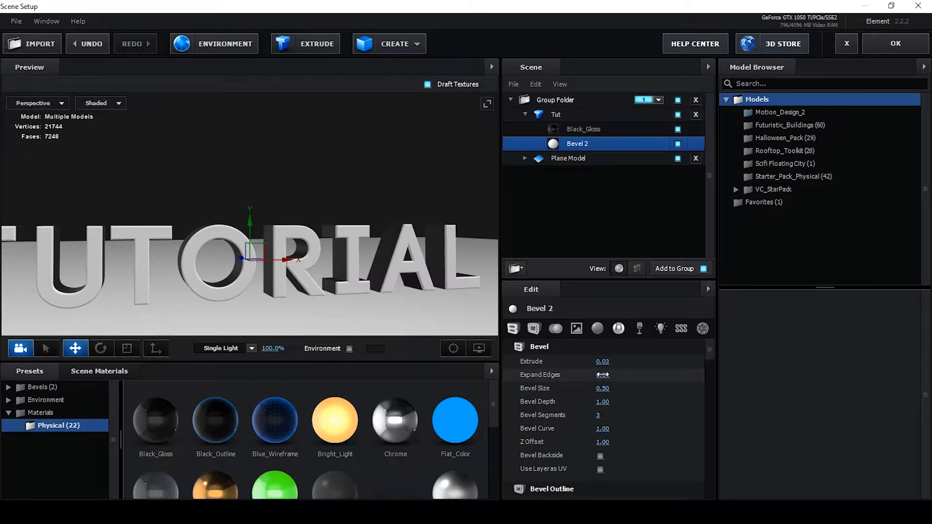
left_click_drag(603, 377, 572, 379)
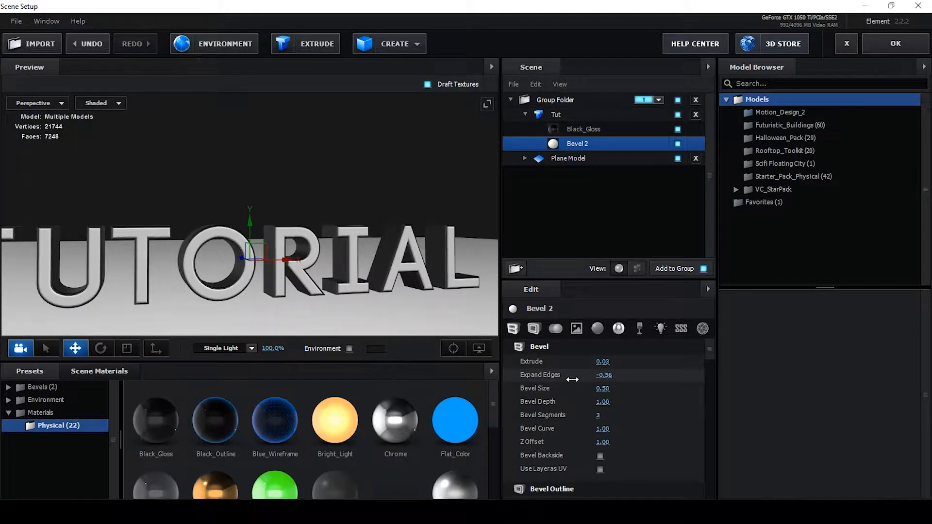
Set the Black_Gloss bevel layer's Bevel Size to 0.11
scroll(214, 291, "up", 3)
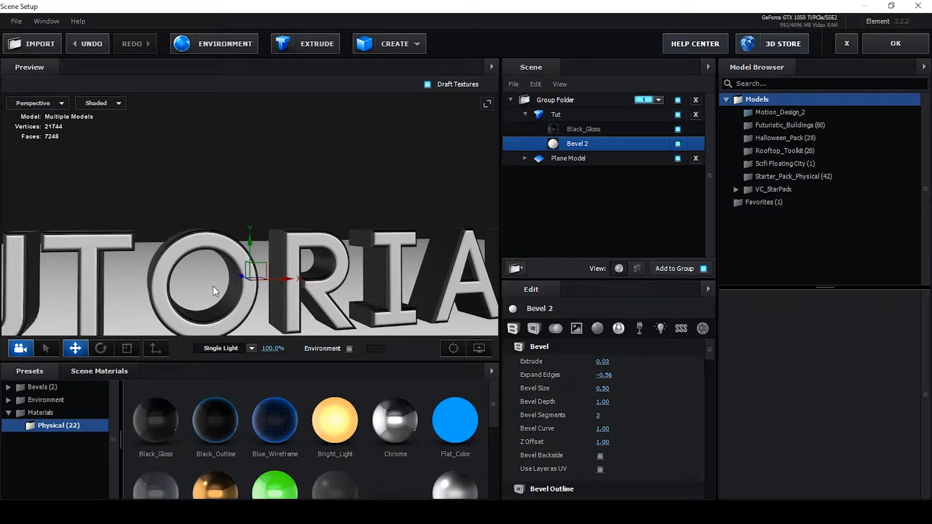
left_click_drag(213, 286, 238, 280)
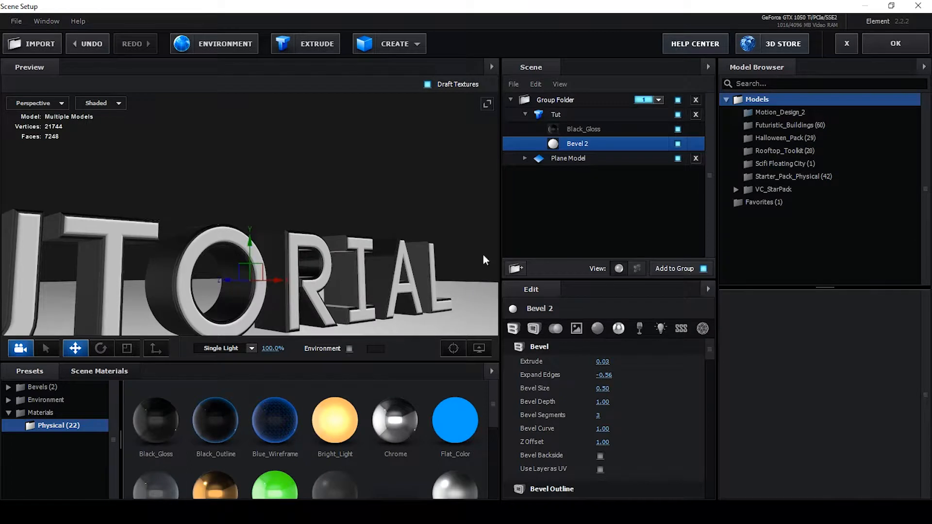
left_click(587, 130)
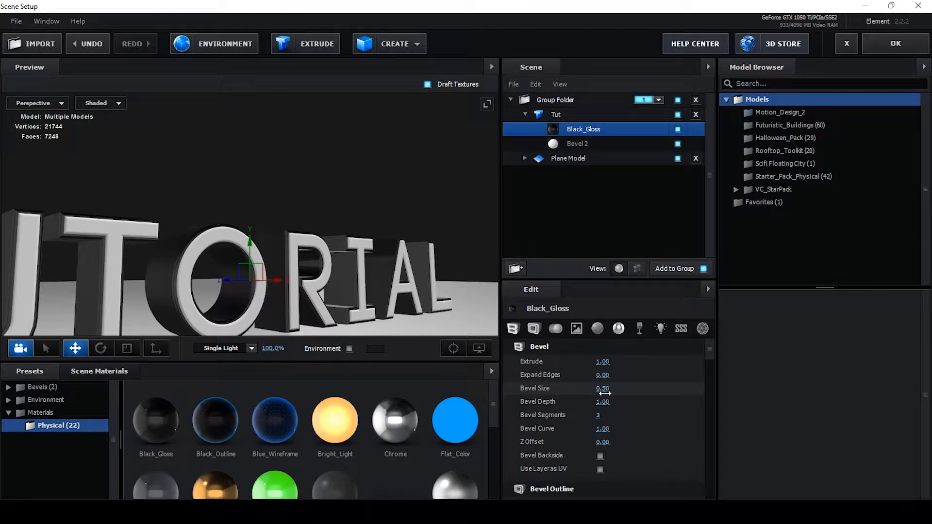
left_click_drag(603, 389, 583, 393)
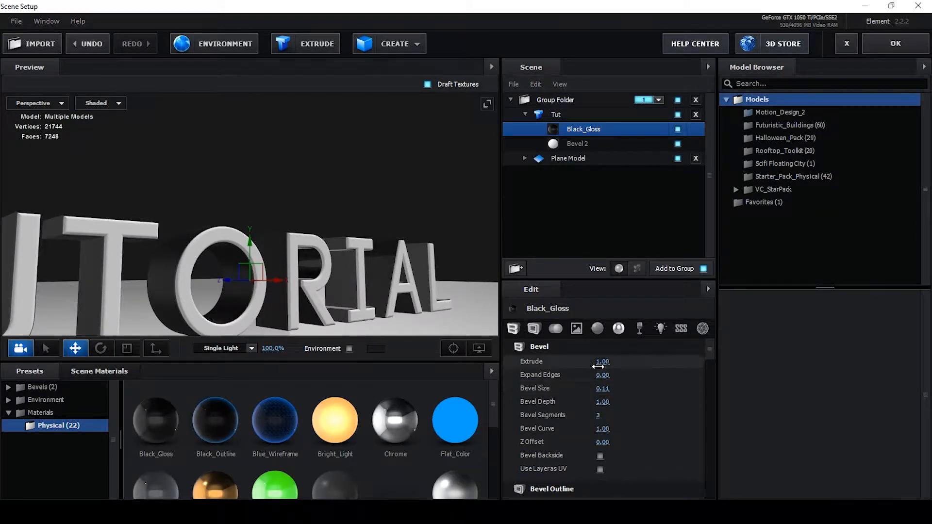
Set the Black_Gloss bevel layer's Expand Edges to 0.65
left_click_drag(610, 376, 634, 376)
mouse_move(438, 282)
left_mouse_down()
mouse_move(371, 282)
mouse_move(360, 273)
mouse_move(374, 266)
mouse_move(432, 294)
left_mouse_up()
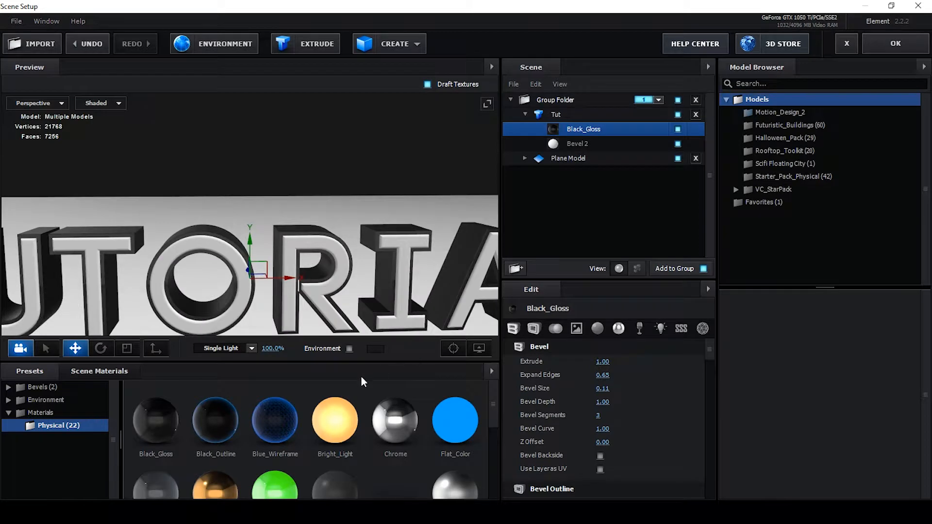
scroll(369, 380, "down", 1)
scroll(389, 393, "up", 1)
Apply the Chrome material to the Bevel 2 layer of the text model
left_click_drag(402, 421, 594, 146)
scroll(277, 292, "down", 3)
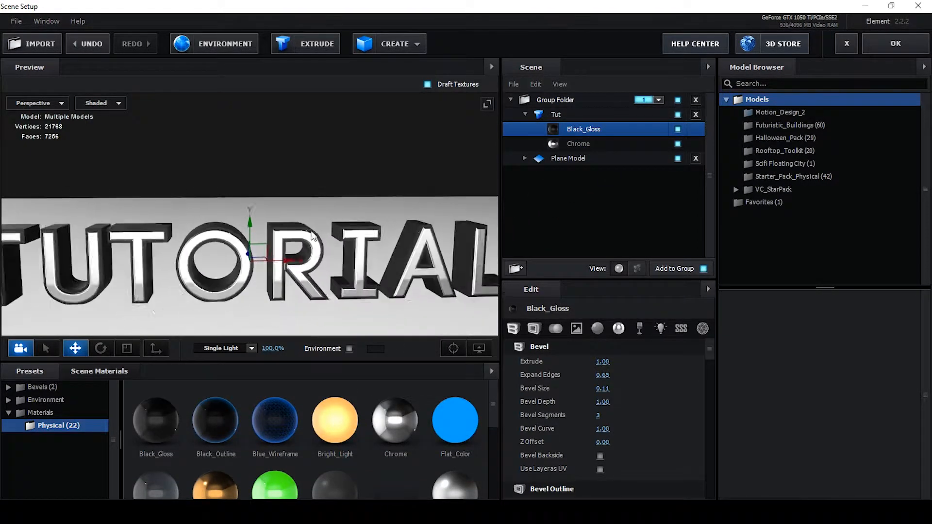
left_click_drag(276, 291, 274, 366)
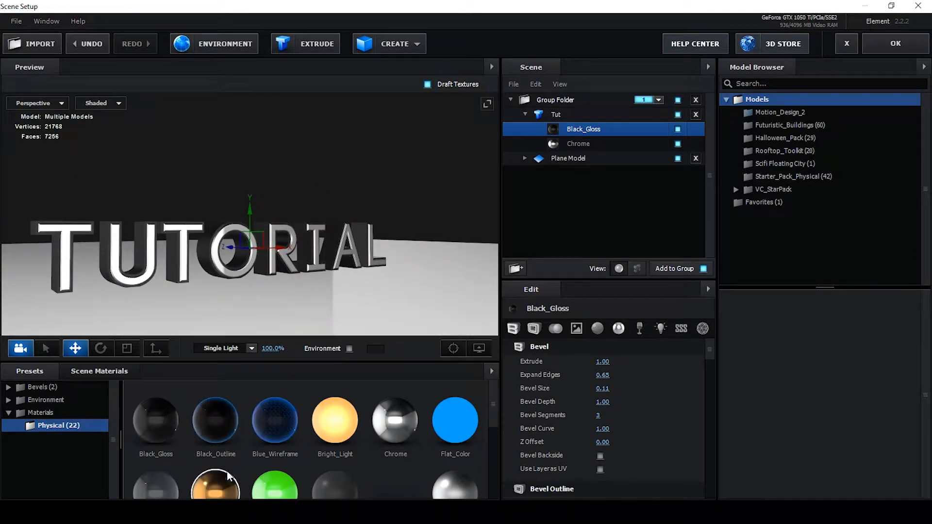
Apply the Gold material to the second bevel layer instead
left_click_drag(226, 470, 580, 144)
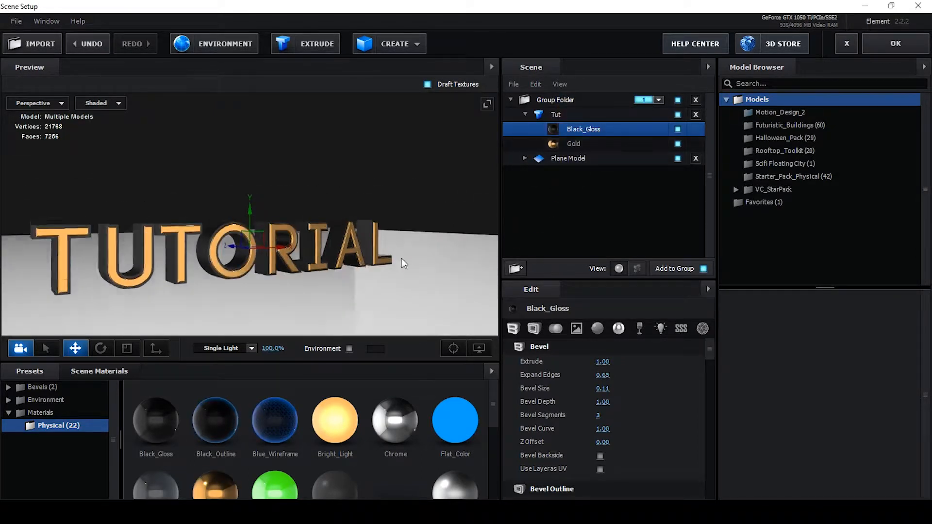
left_click_drag(401, 258, 380, 263)
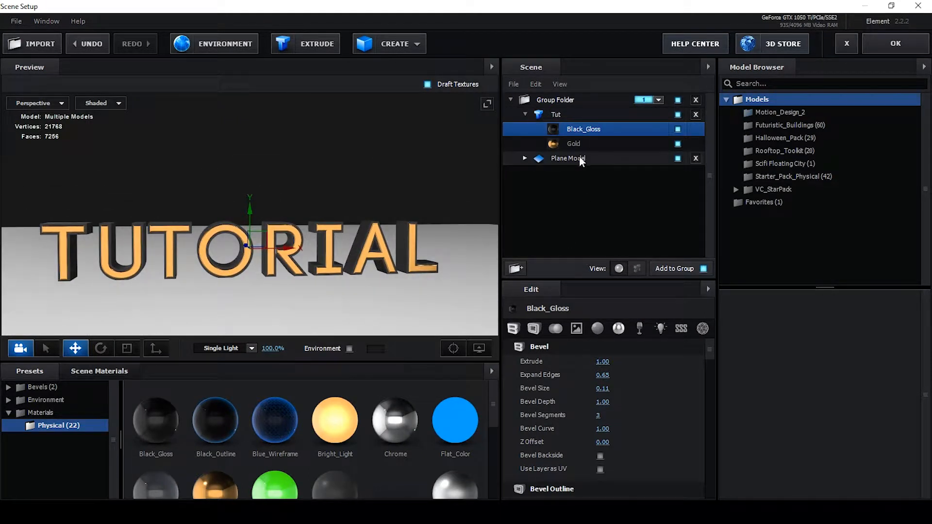
Try changing the text model's bevel copies, then undo the change
left_click(568, 114)
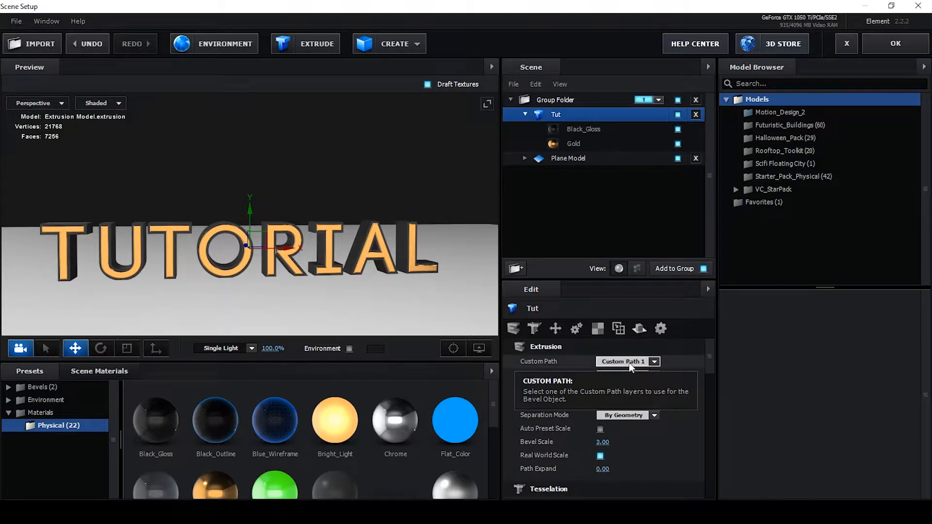
scroll(628, 372, "up", 1)
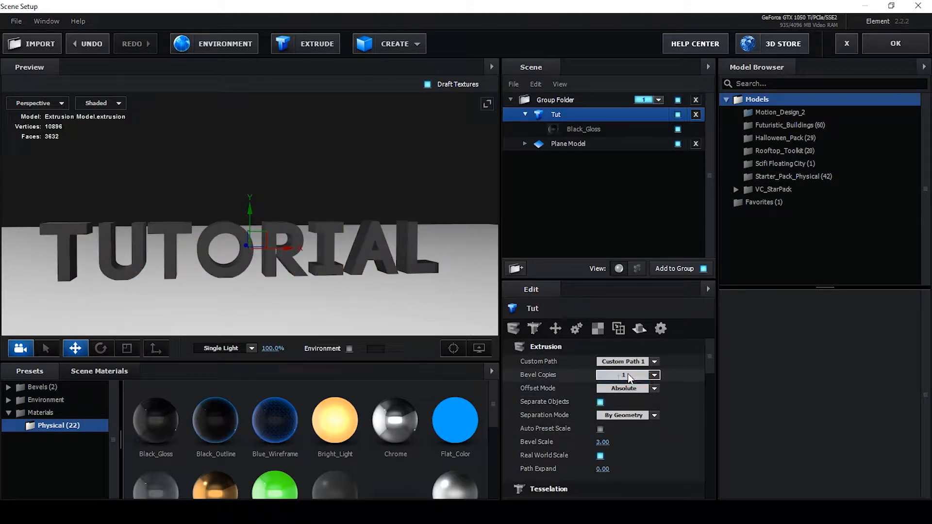
left_click(628, 374)
left_click(625, 400)
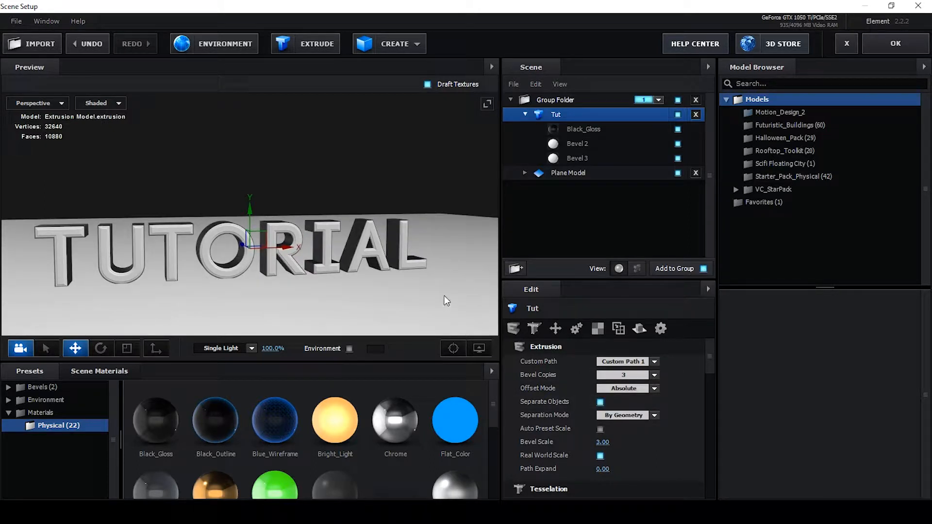
key("ctrl+z")
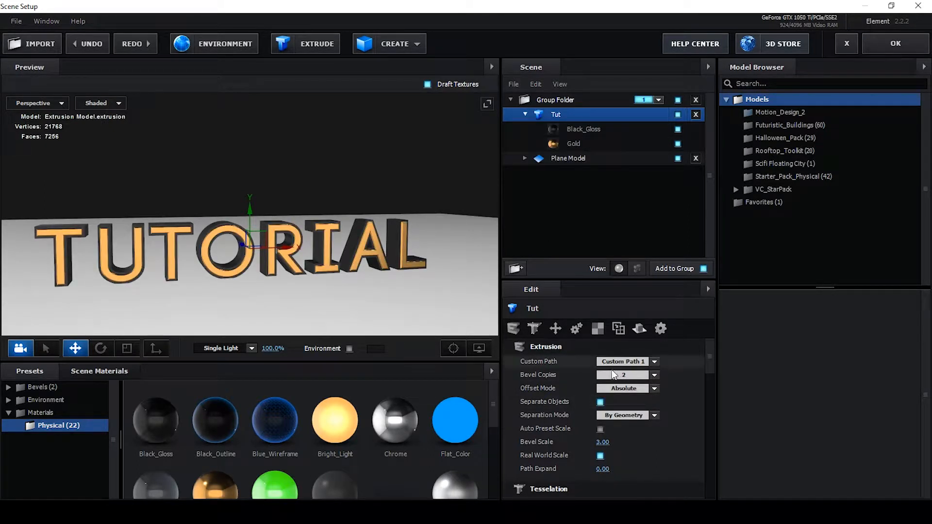
Set the text model's bevel copies to 3
left_click(615, 373)
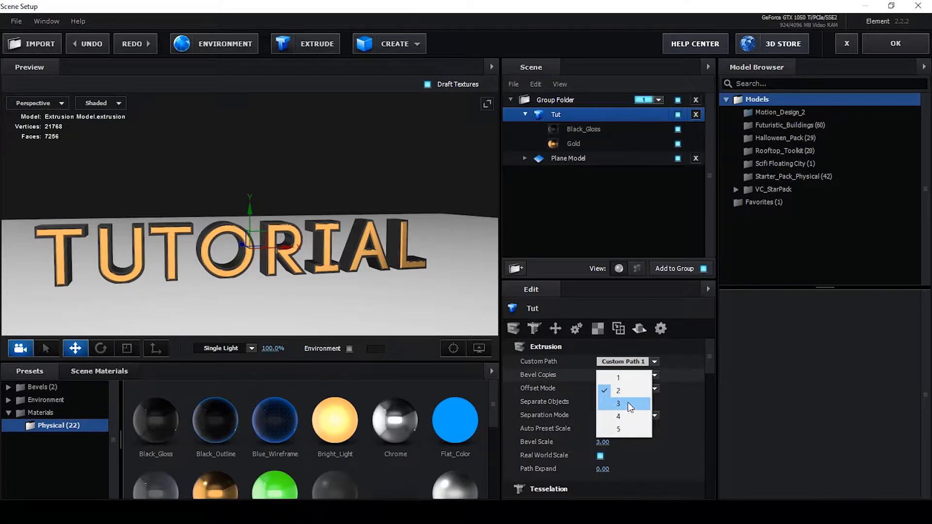
left_click(627, 402)
left_click_drag(363, 307, 332, 297)
scroll(247, 434, "down", 1)
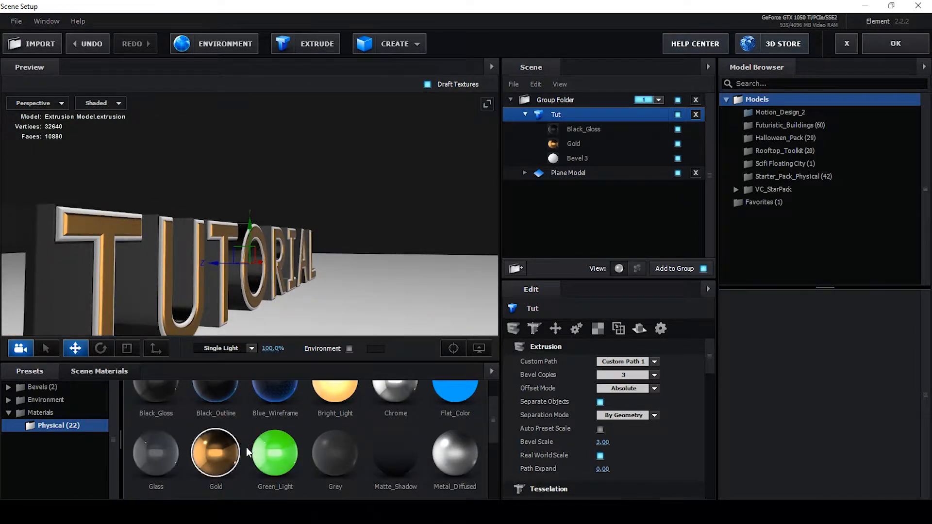
scroll(335, 446, "up", 1)
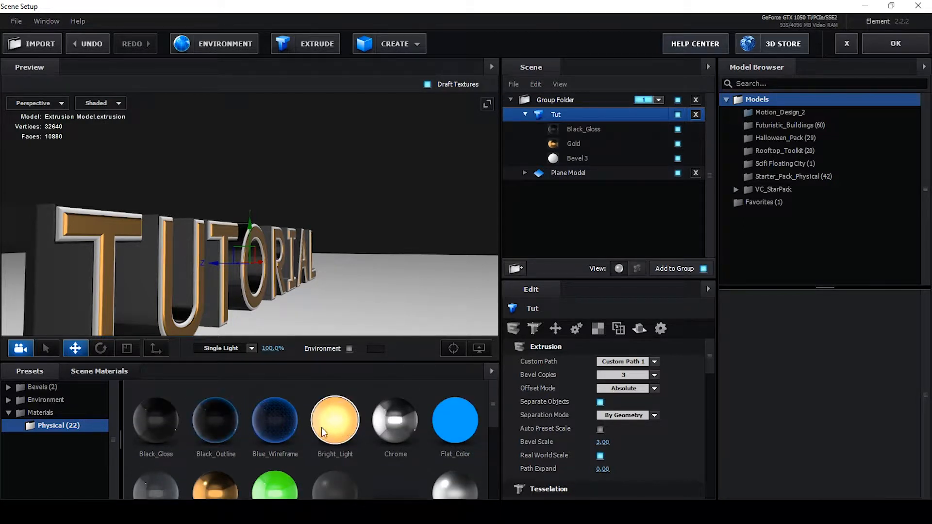
Apply the Chrome material to the new third bevel layer
left_click_drag(358, 420, 581, 163)
left_click_drag(204, 240, 317, 271)
Set the Black_Gloss bevel layer's Extrude to 0.47
left_click(568, 132)
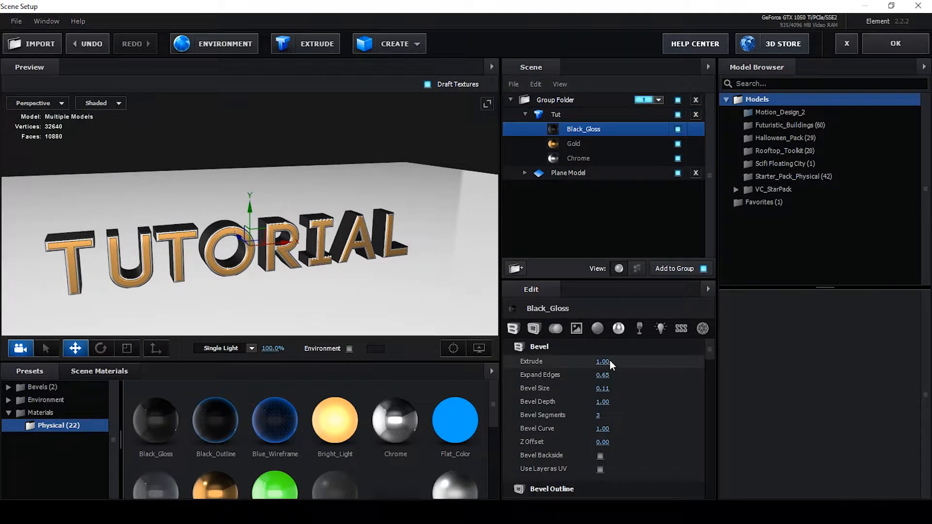
left_click_drag(604, 361, 586, 369)
left_click_drag(455, 296, 511, 281)
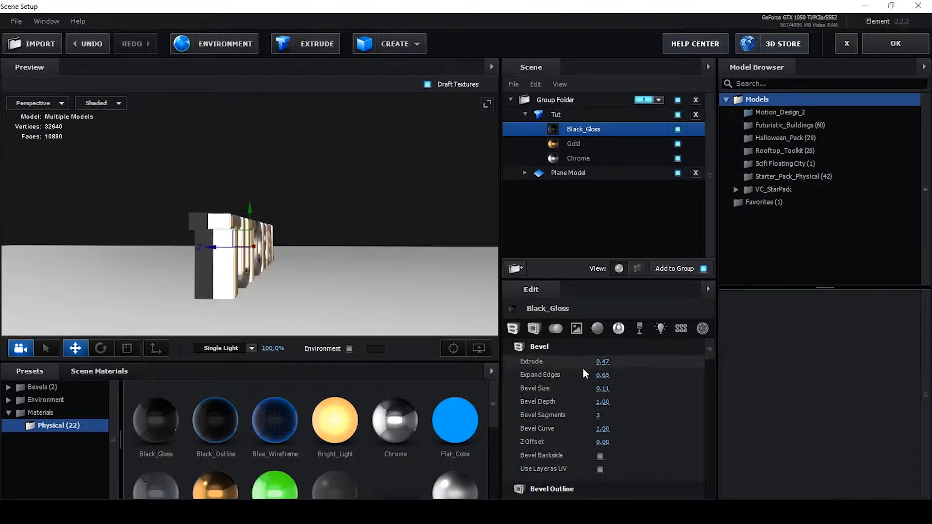
Set the Chrome bevel layer's Extrude to 0.51 and the Gold bevel layer's Z Offset to 0.52
left_click(574, 159)
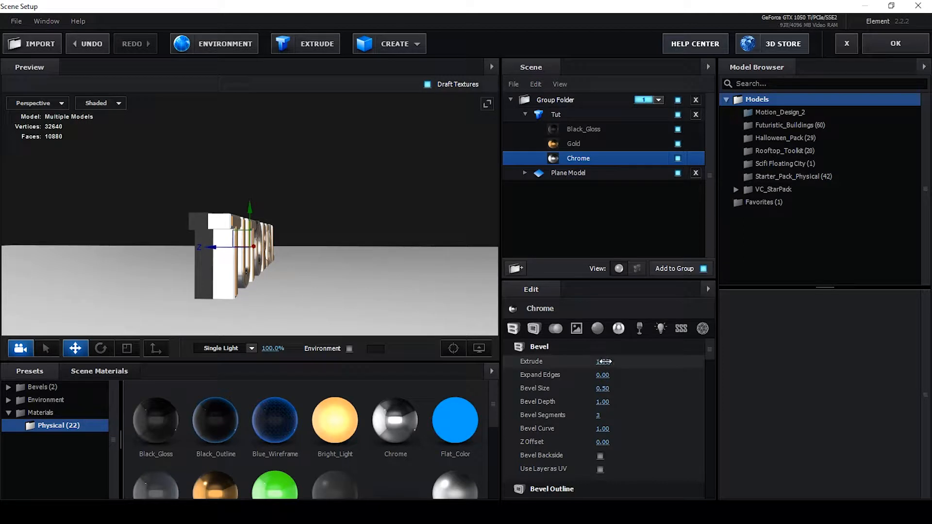
left_click_drag(604, 362, 584, 368)
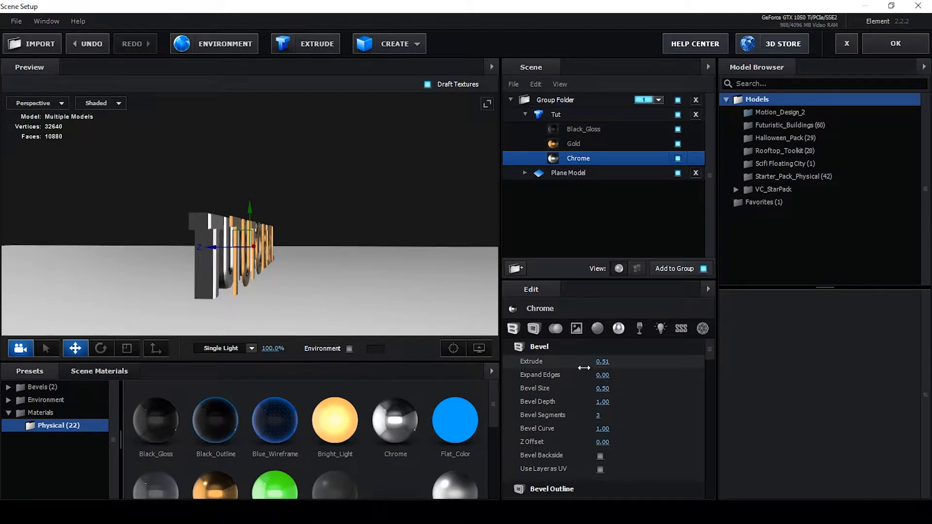
left_click(602, 145)
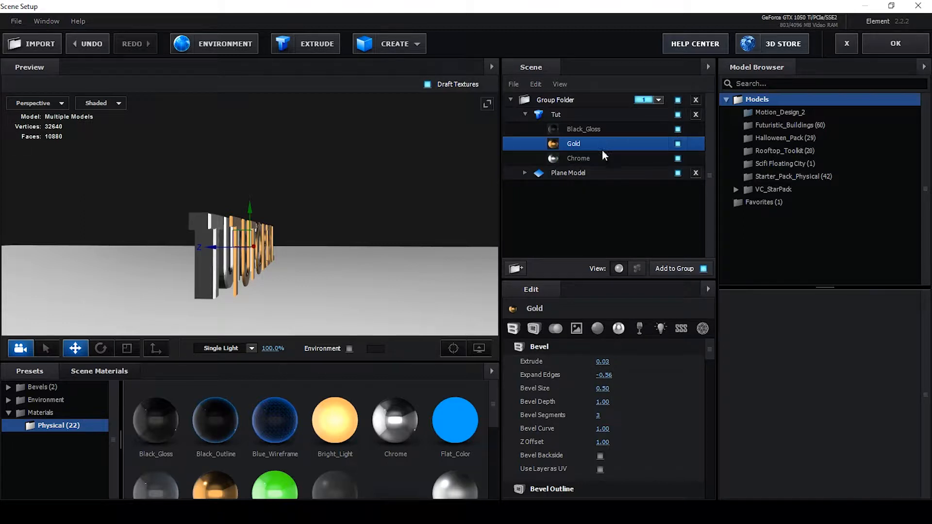
left_click_drag(605, 439, 575, 445)
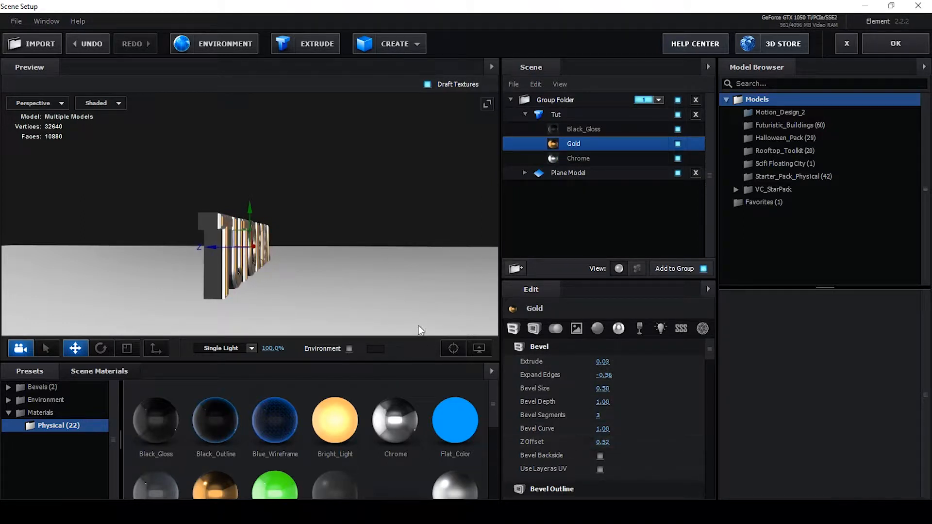
left_click_drag(419, 326, 380, 278)
Apply the Chrome material to the plane model
left_click(580, 172)
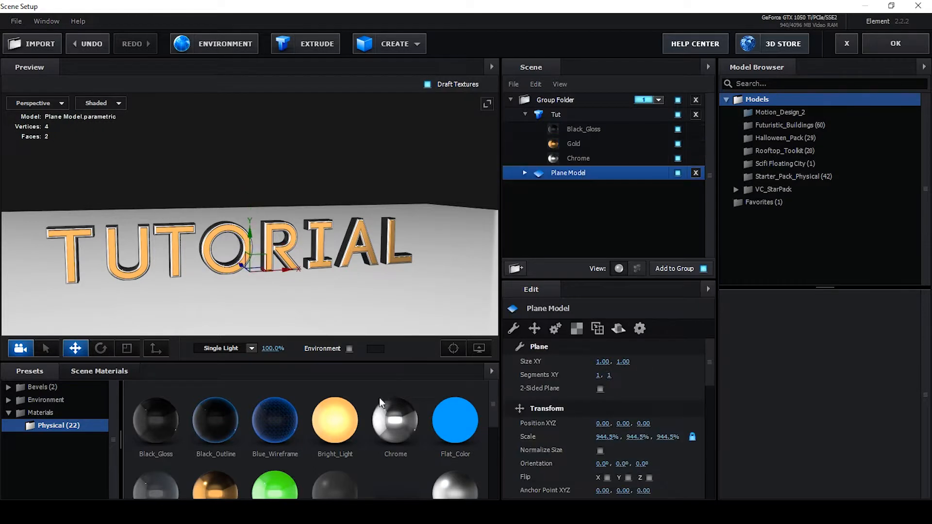
left_click_drag(396, 420, 573, 176)
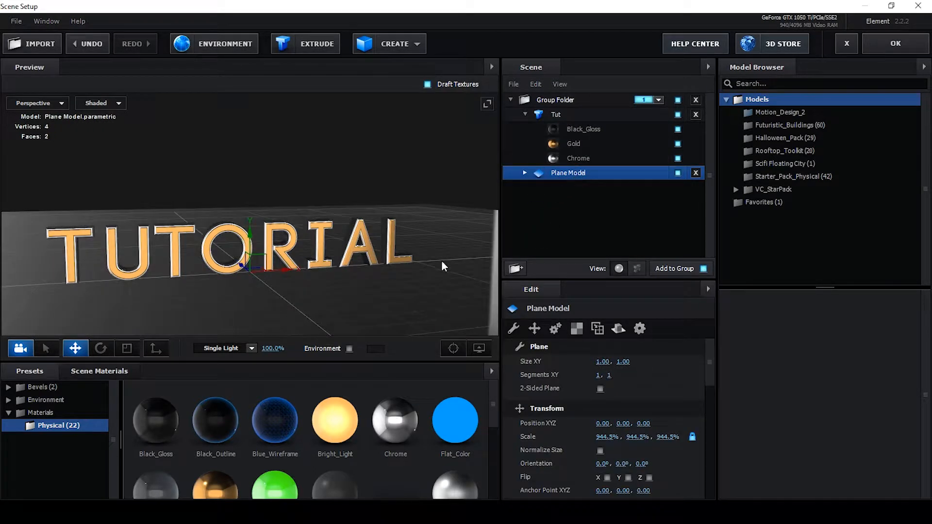
left_click_drag(420, 270, 425, 253)
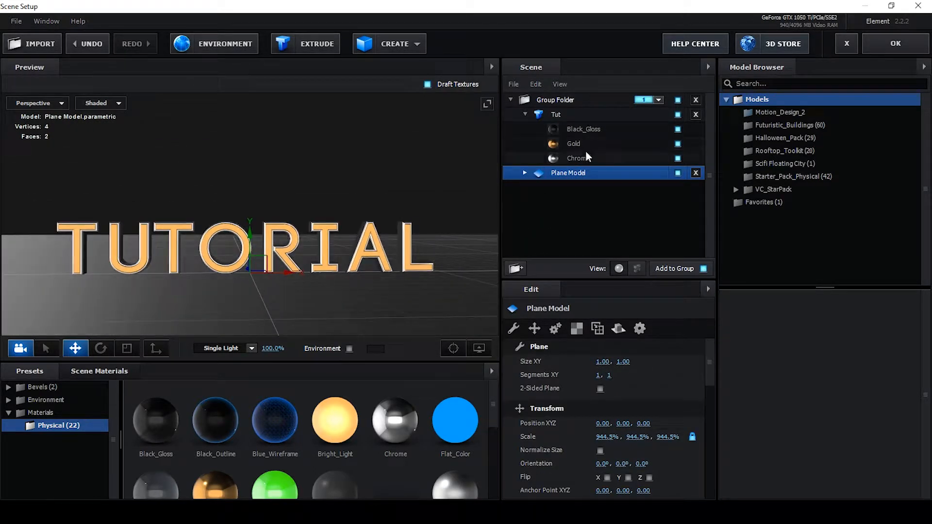
Set the plane model's reflect mode to Mirror Surface
left_click(618, 330)
left_click(621, 360)
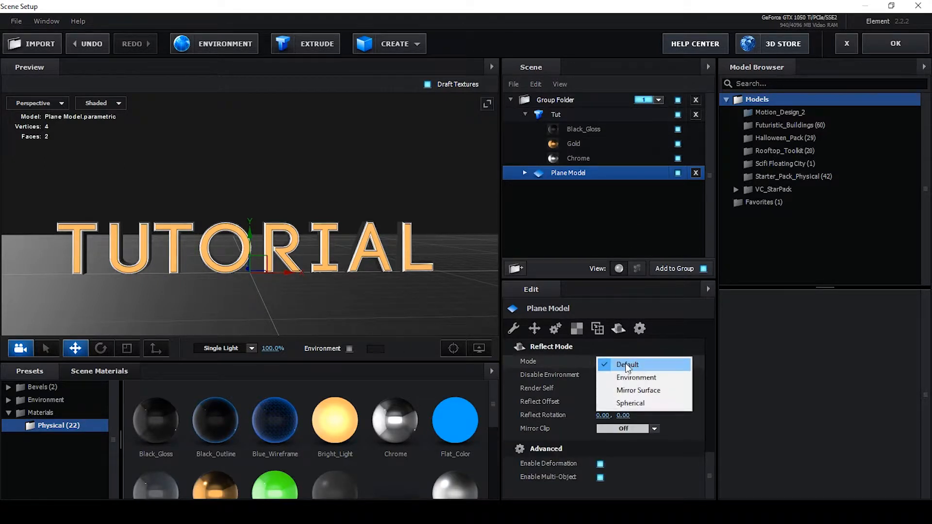
left_click(646, 391)
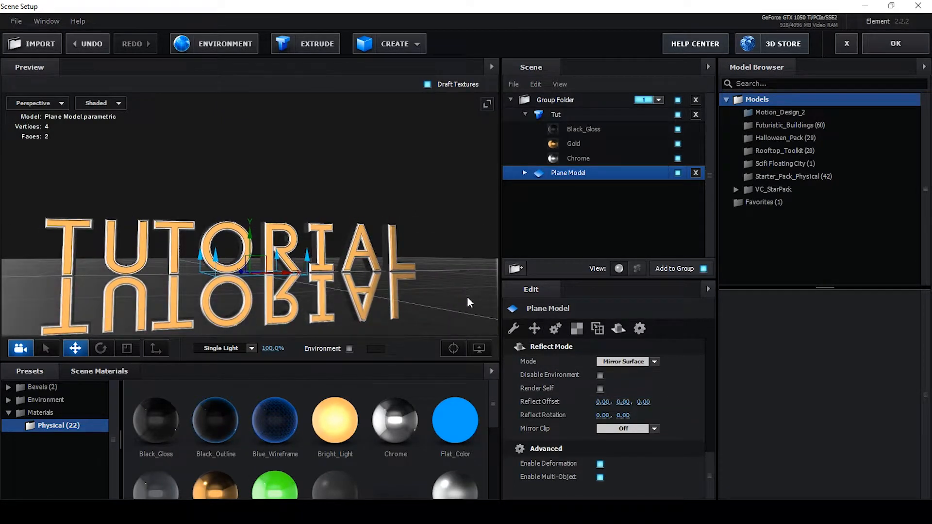
Set the Glossiness of the plane's Chrome material to 74%
left_click(524, 173)
left_click(572, 188)
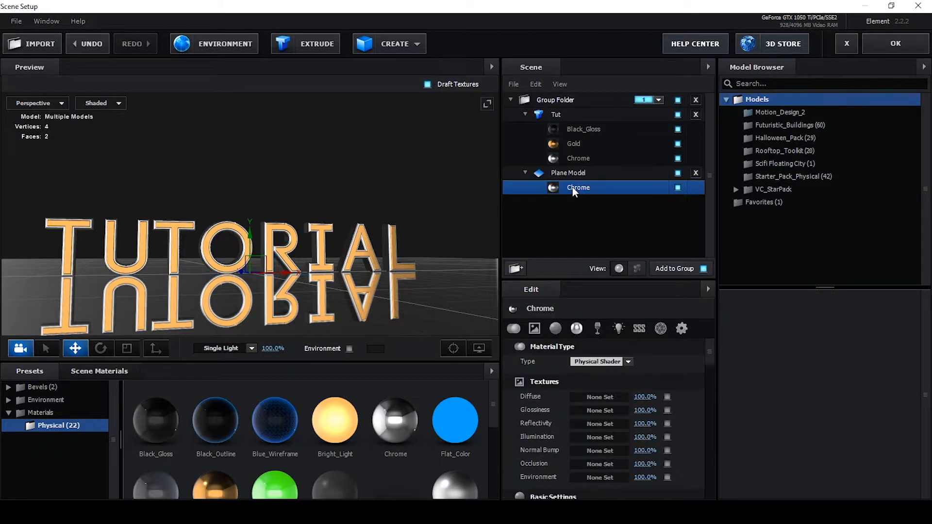
scroll(610, 411, "down", 3)
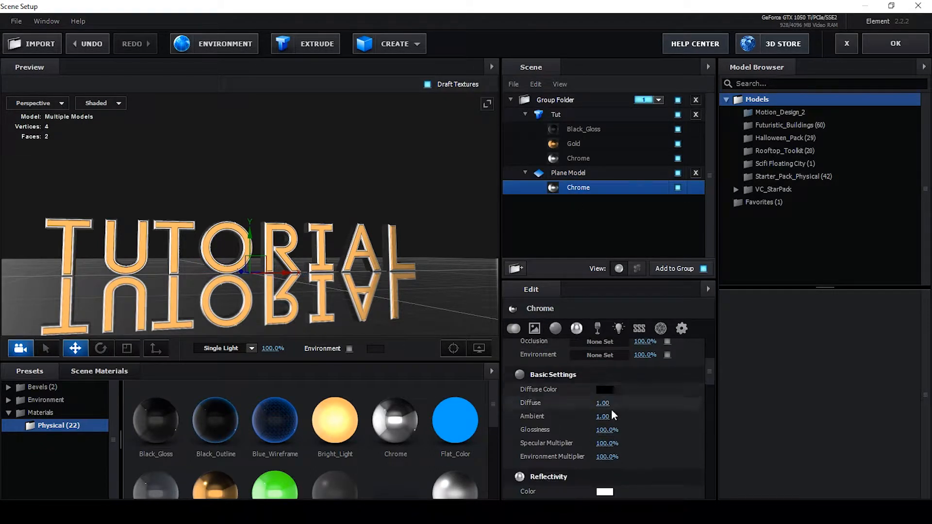
scroll(616, 407, "down", 2)
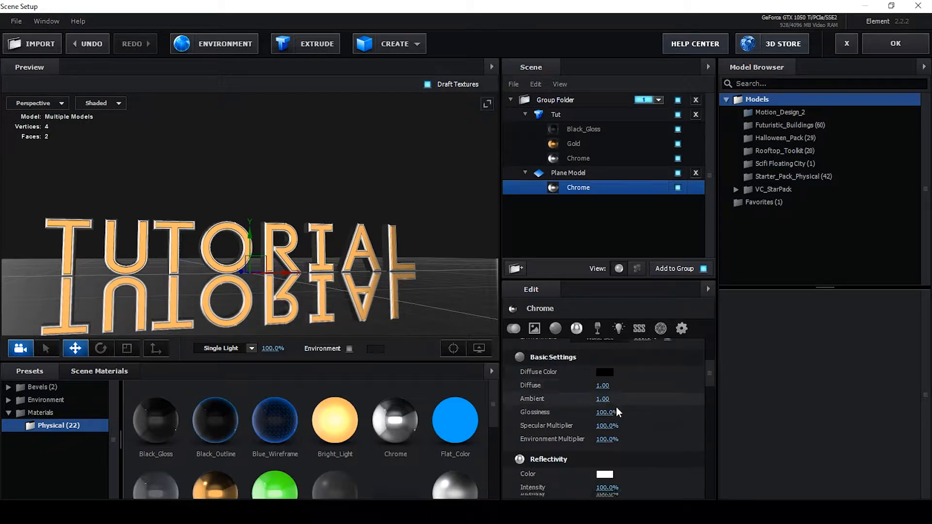
scroll(616, 407, "up", 2)
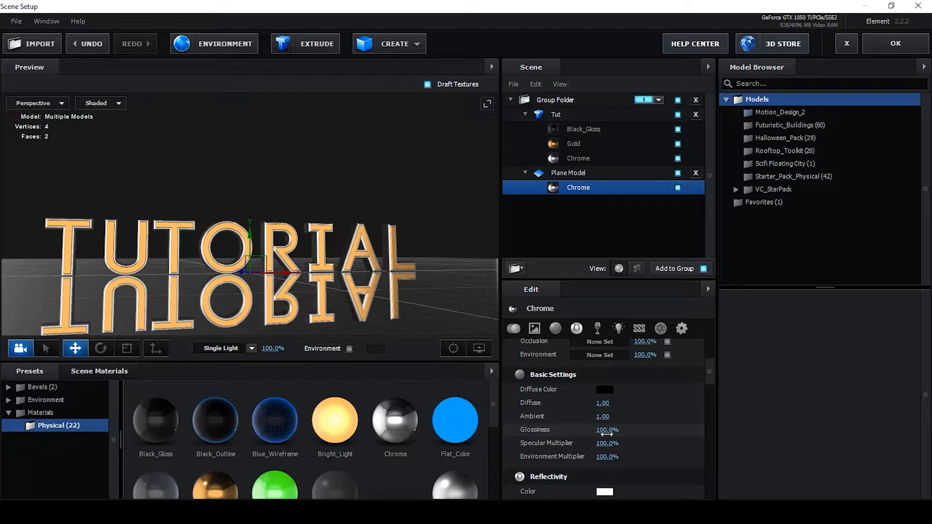
left_click_drag(605, 433, 590, 434)
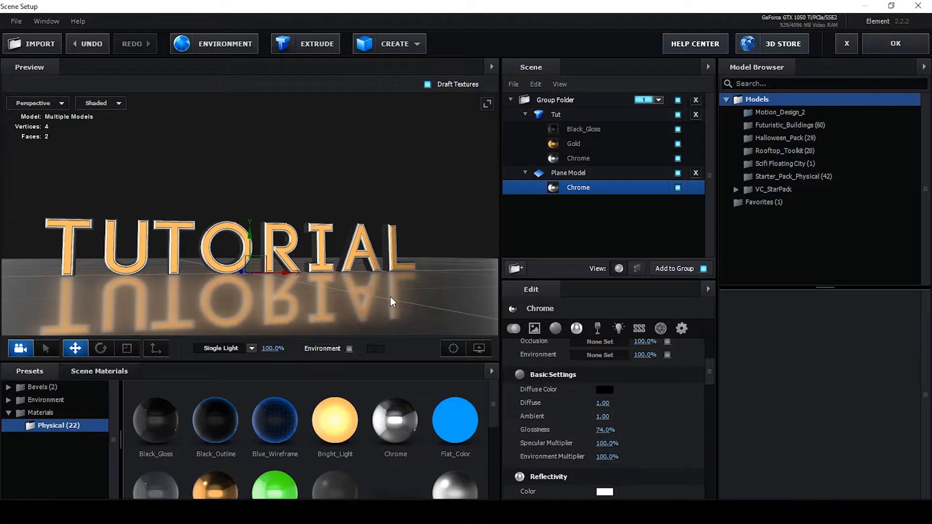
left_click_drag(388, 296, 407, 302)
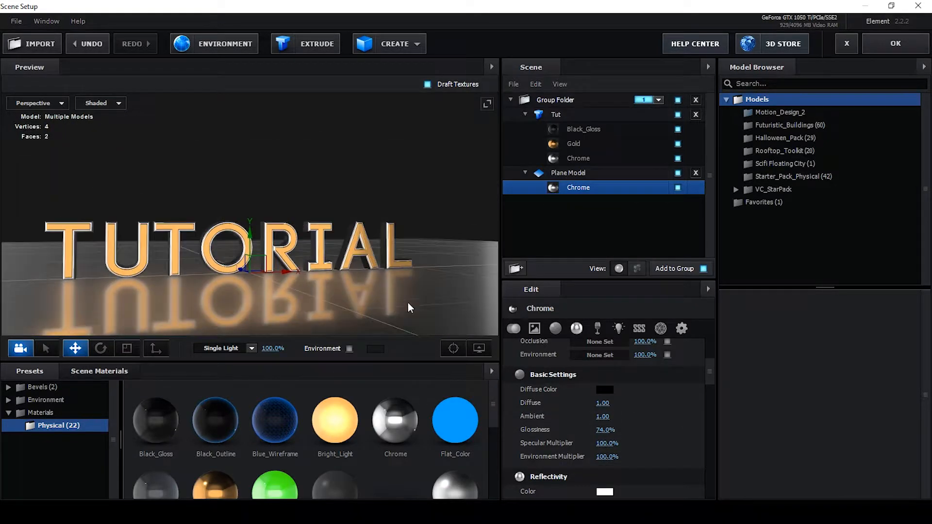
Enable Matte Reflection on the plane's Chrome material and apply the scene setup
scroll(607, 403, "down", 10)
scroll(616, 412, "down", 1)
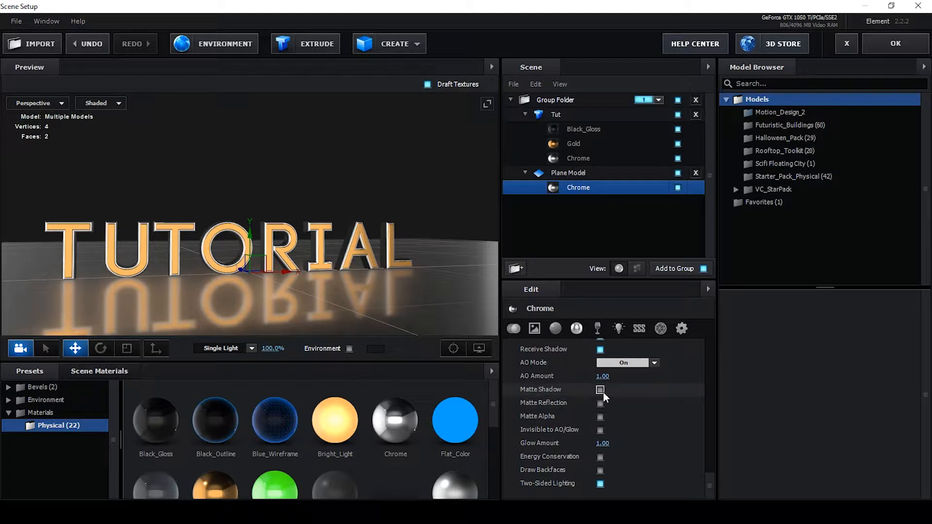
left_click(602, 403)
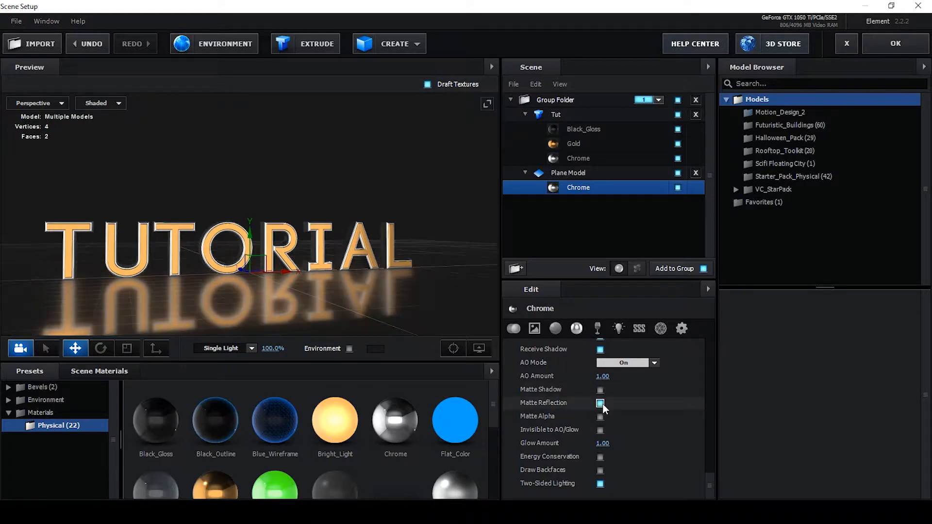
mouse_move(407, 304)
left_mouse_down()
mouse_move(399, 320)
mouse_move(419, 298)
mouse_move(412, 293)
left_mouse_up()
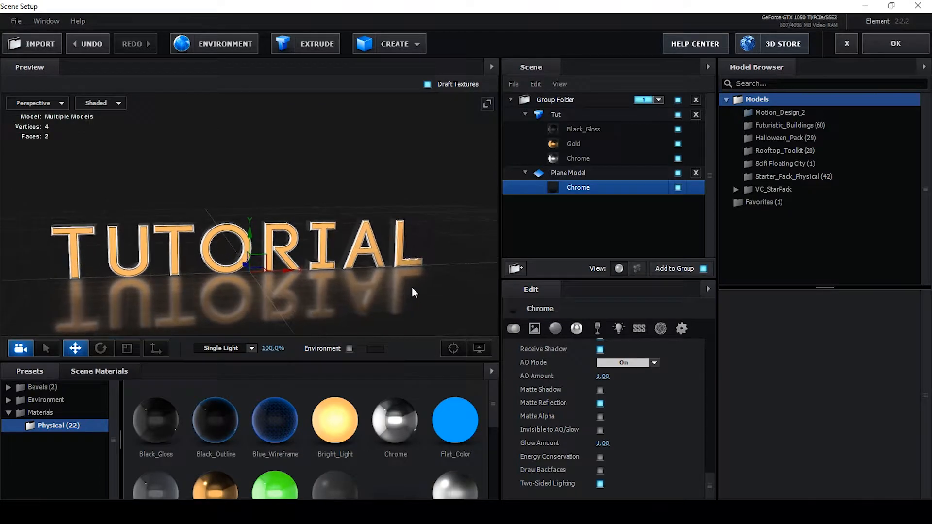
left_click(892, 51)
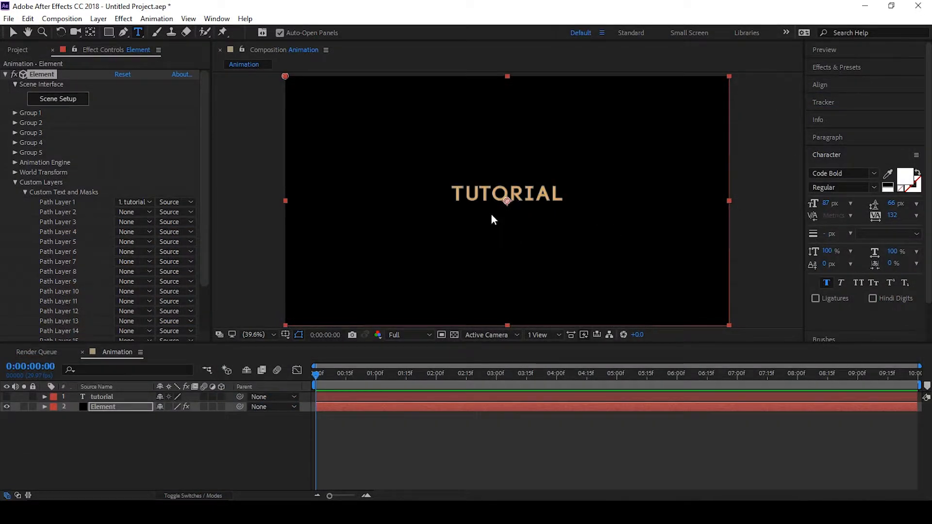
Add a new camera layer and orbit it to view the text from a lower angle
key("ctrl+alt+shift+c")
left_click(336, 281)
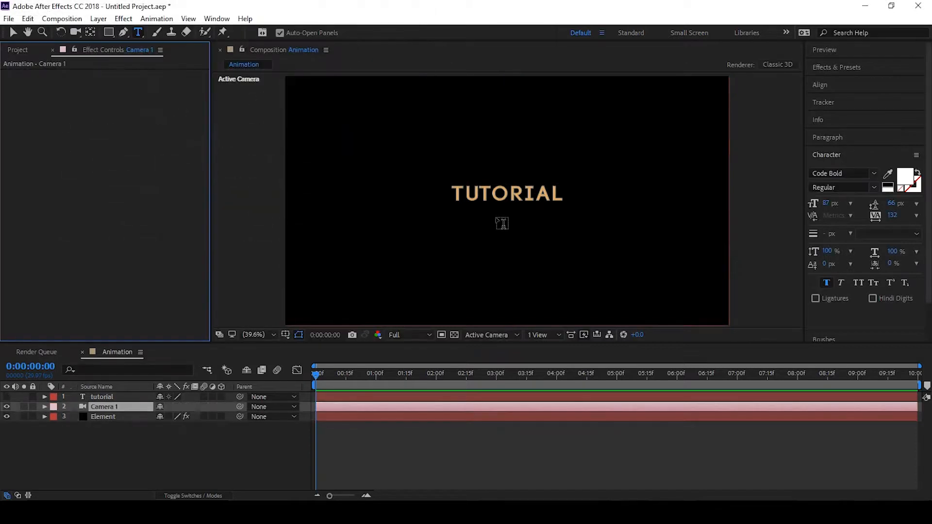
left_click_drag(493, 231, 508, 133)
key("c")
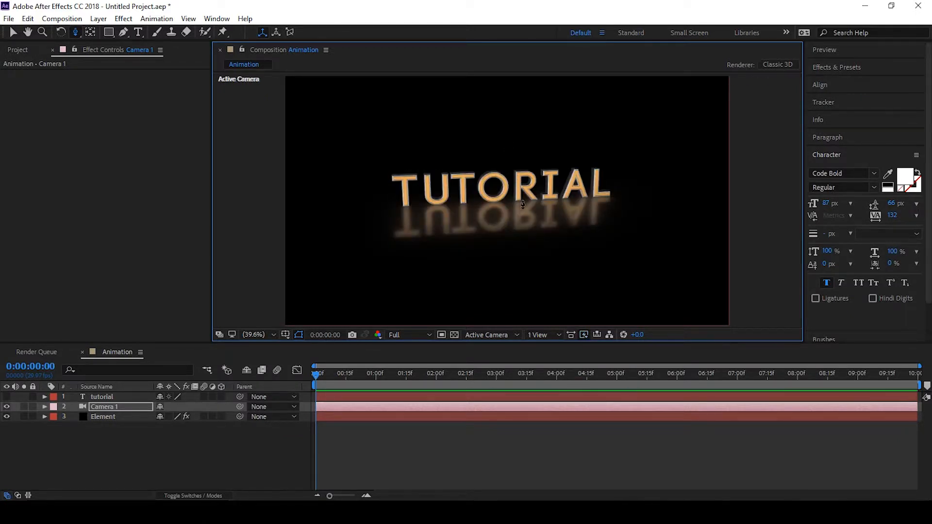
Add a point light layer with default settings to the composition
left_click_drag(512, 222, 512, 180)
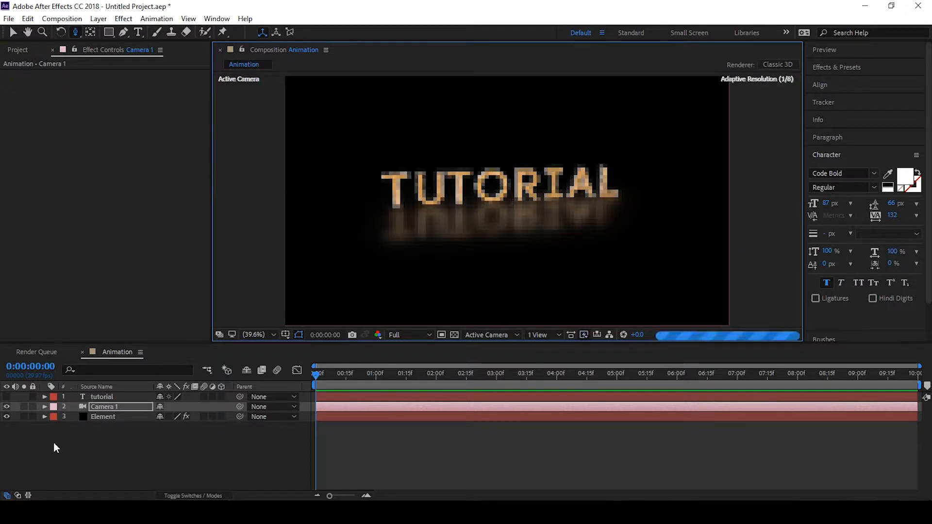
left_click(107, 409)
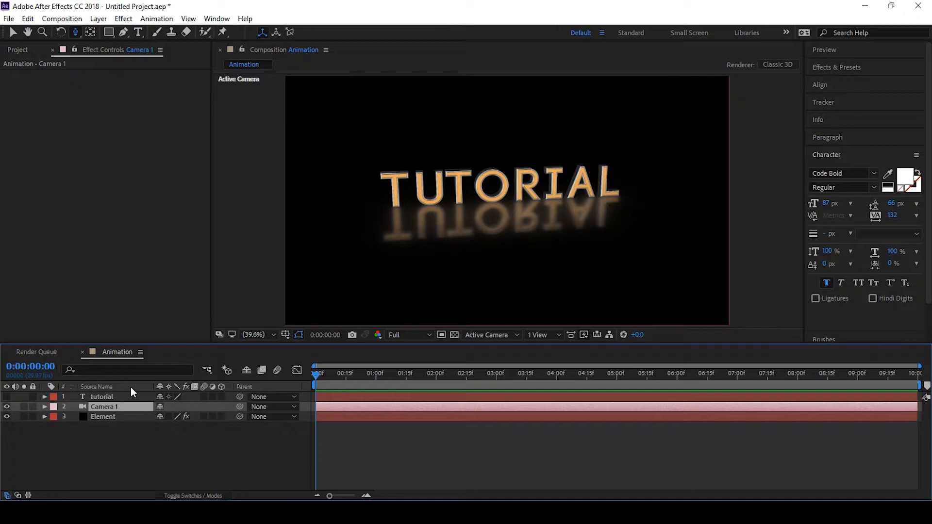
key("ctrl+alt+shift+l")
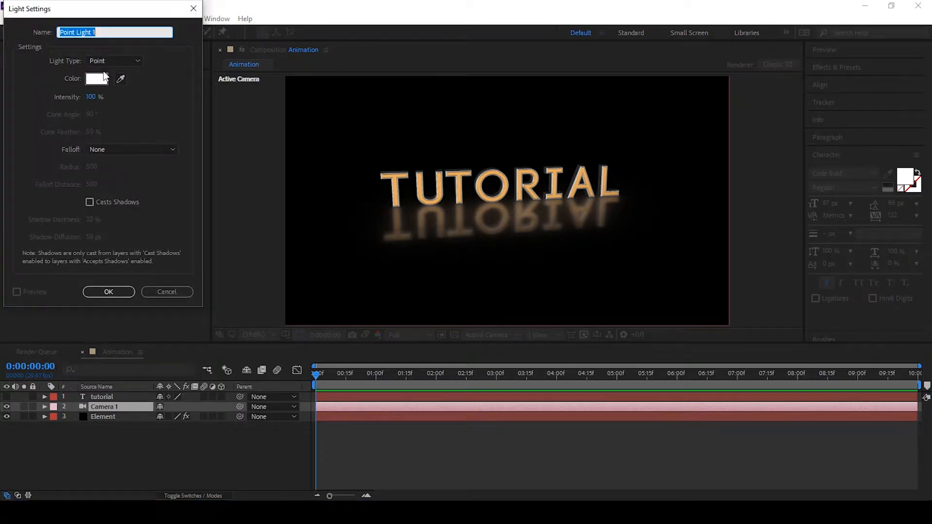
left_click(110, 291)
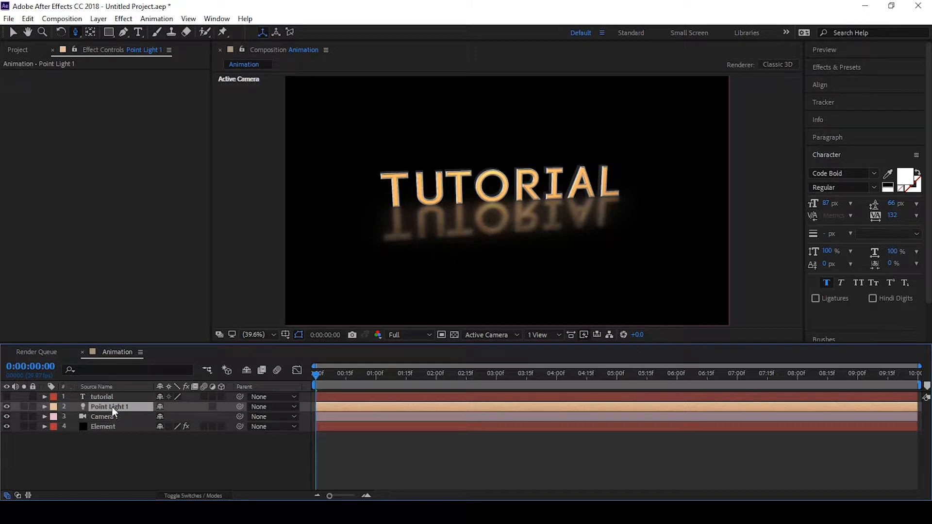
Position the point light above and to the right of the TUTORIAL text
key("comma")
key("comma")
key("comma")
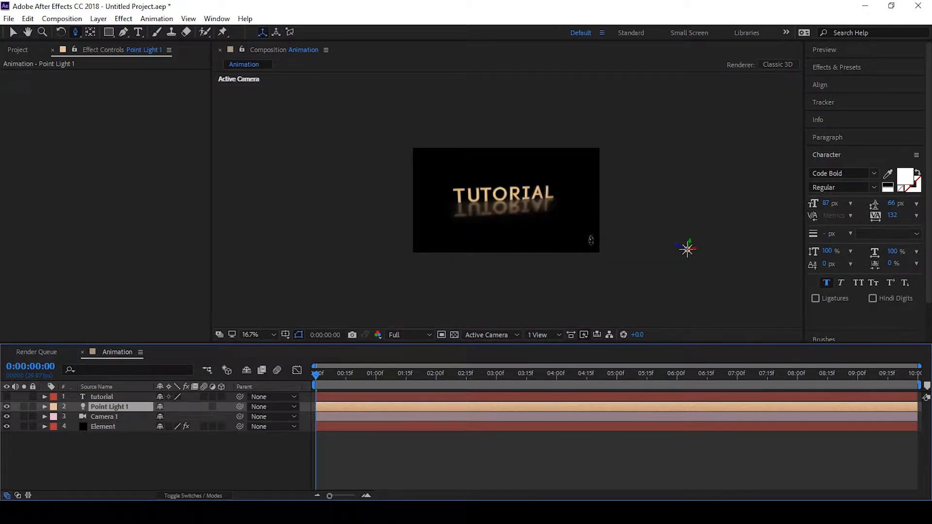
key("v")
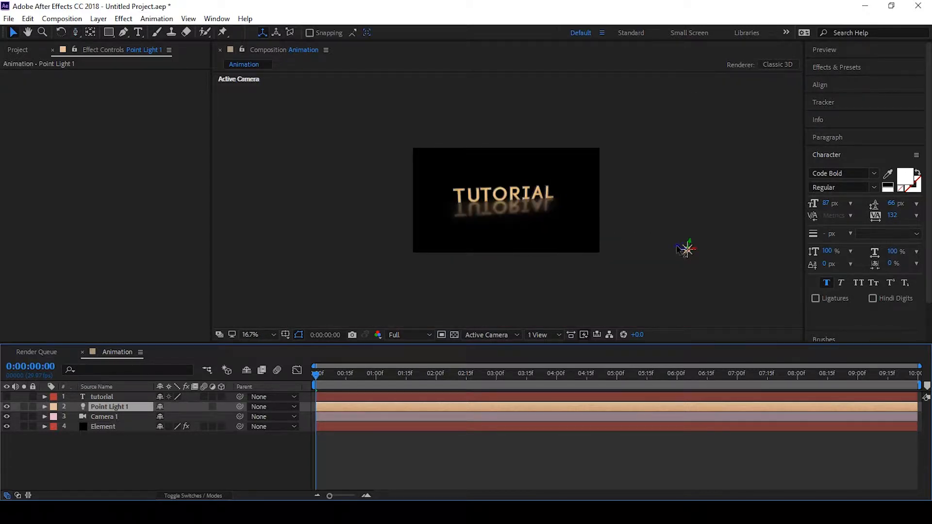
left_click_drag(686, 249, 640, 246)
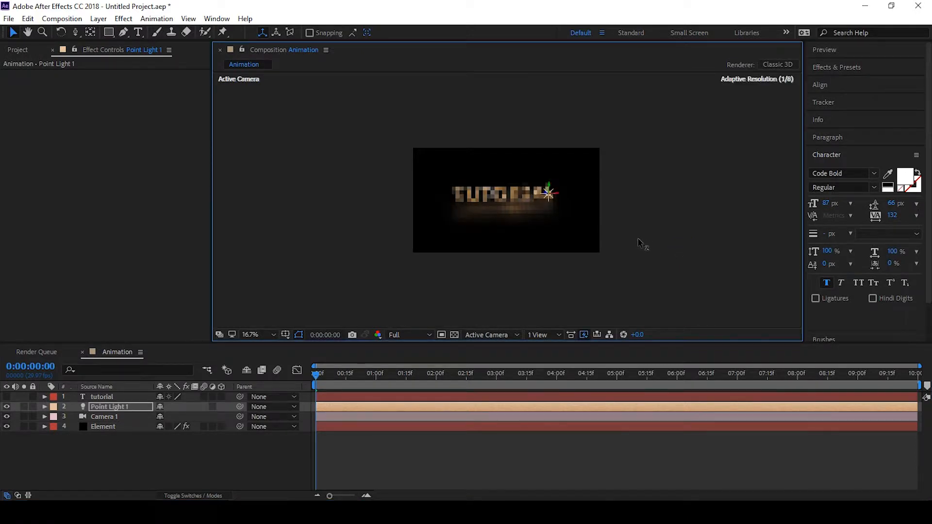
left_click_drag(549, 190, 578, 181)
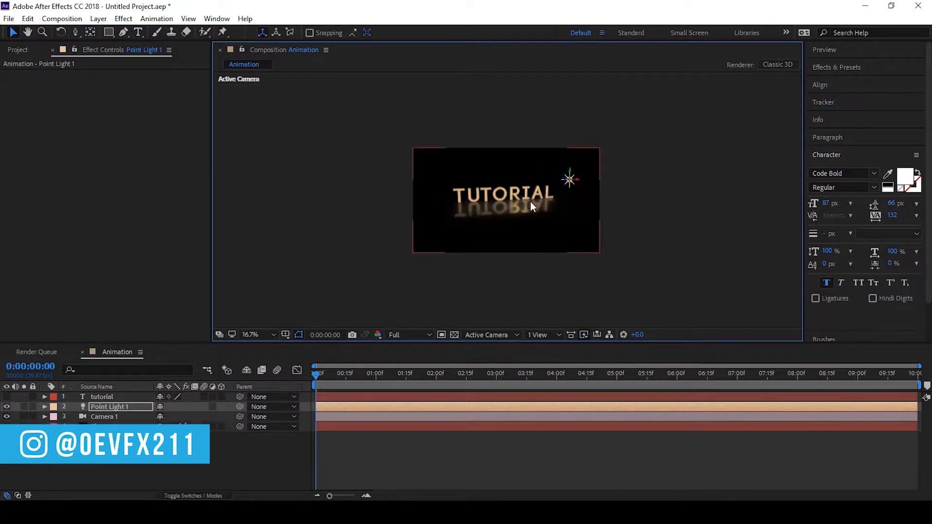
scroll(523, 209, "up", 5)
scroll(523, 210, "down", 2)
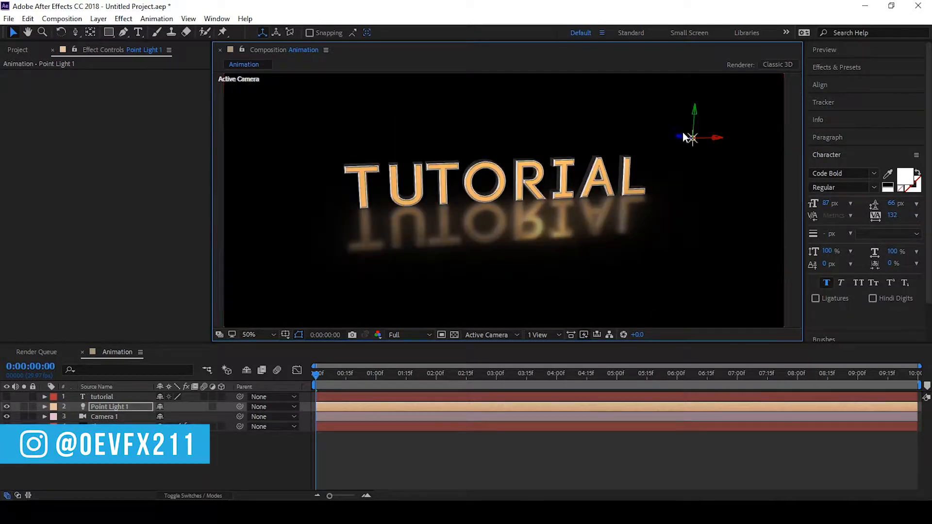
left_click(7, 406)
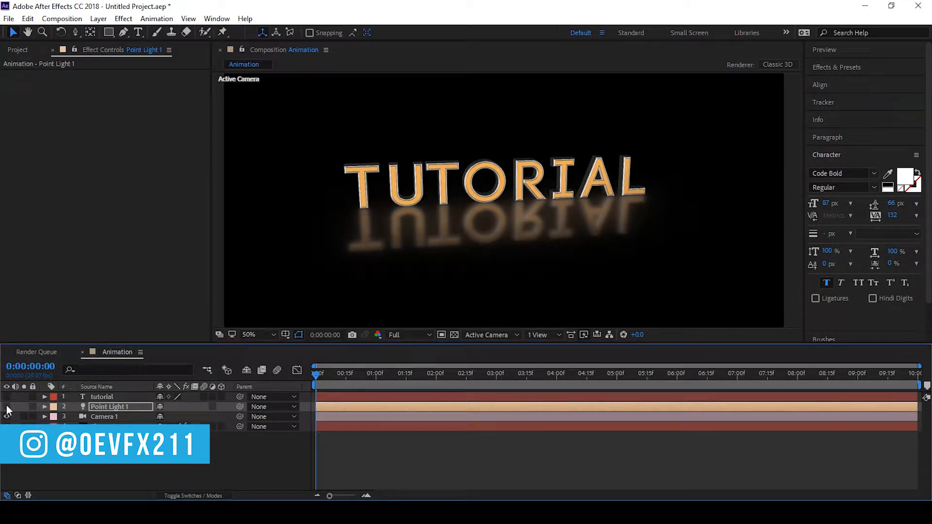
left_click(7, 406)
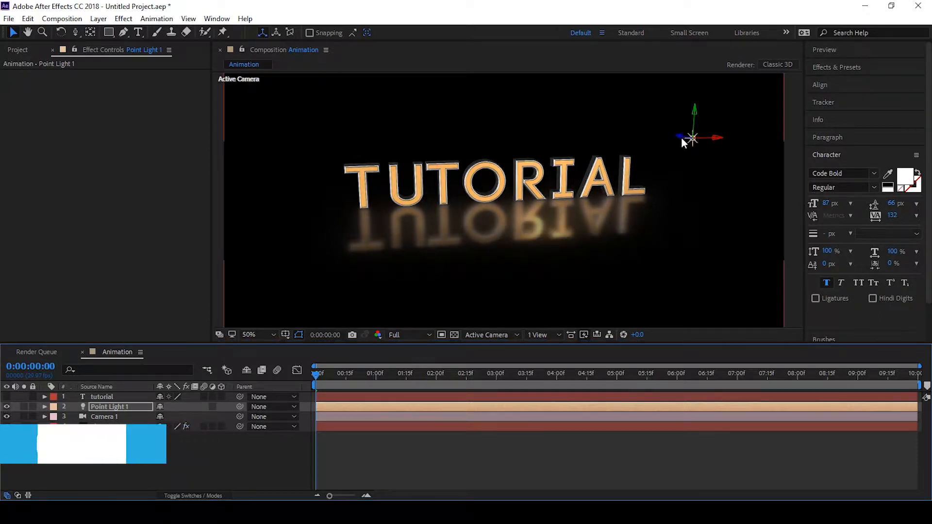
left_click_drag(684, 139, 703, 155)
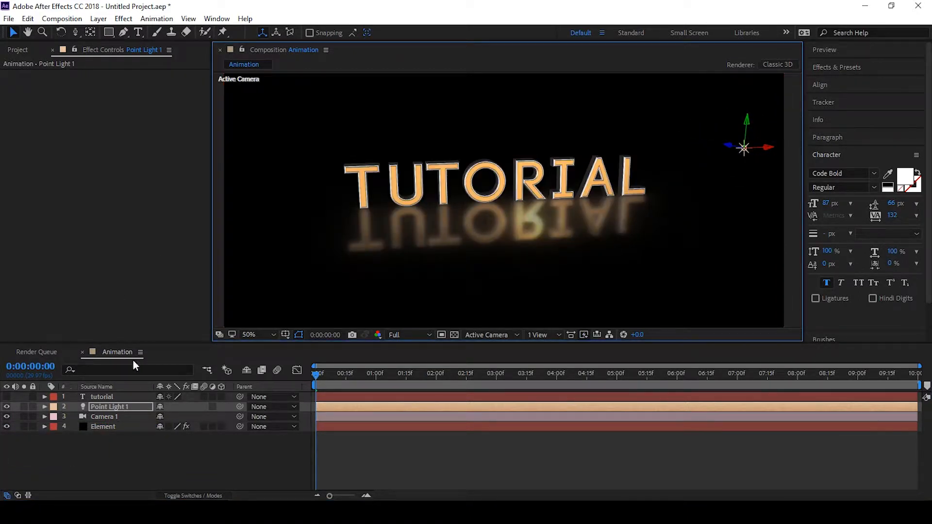
Duplicate the point light and move the copy above the centre of the text, checking it from the Top view
key("ctrl+d")
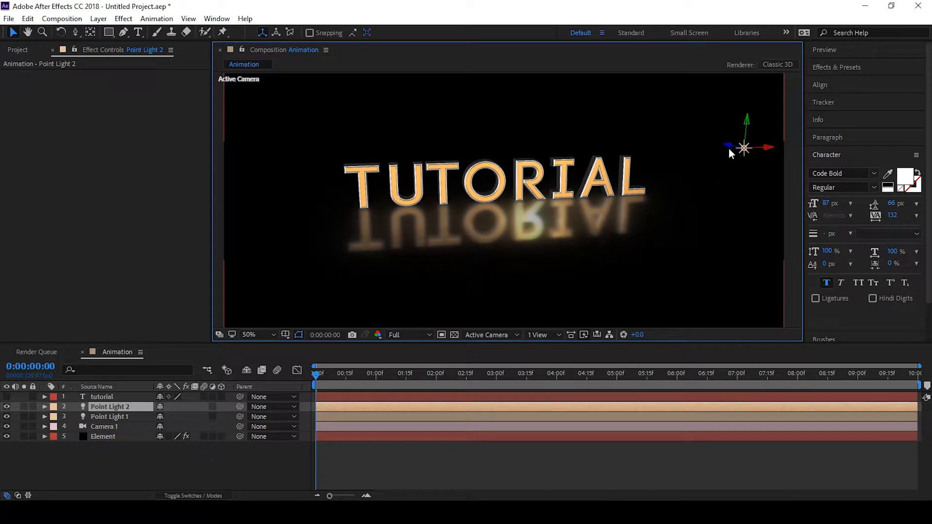
left_click_drag(730, 152, 275, 181)
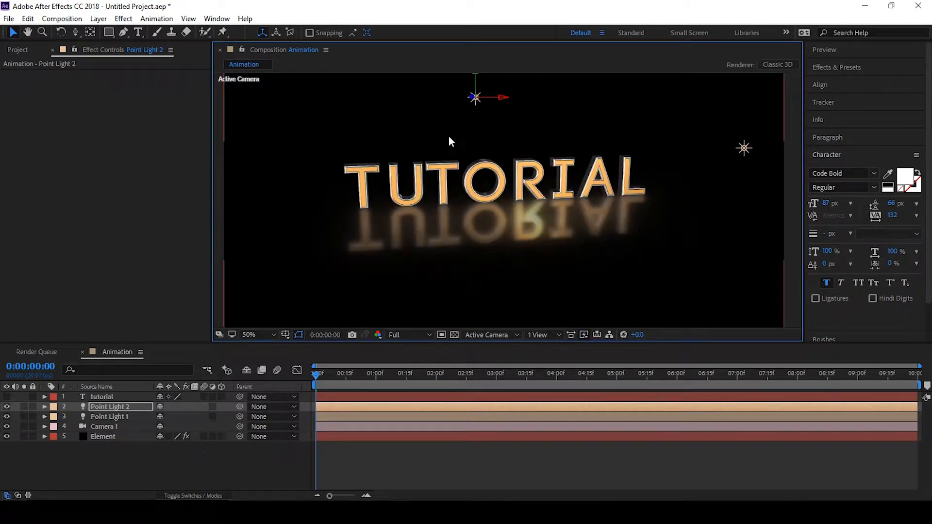
left_click(477, 333)
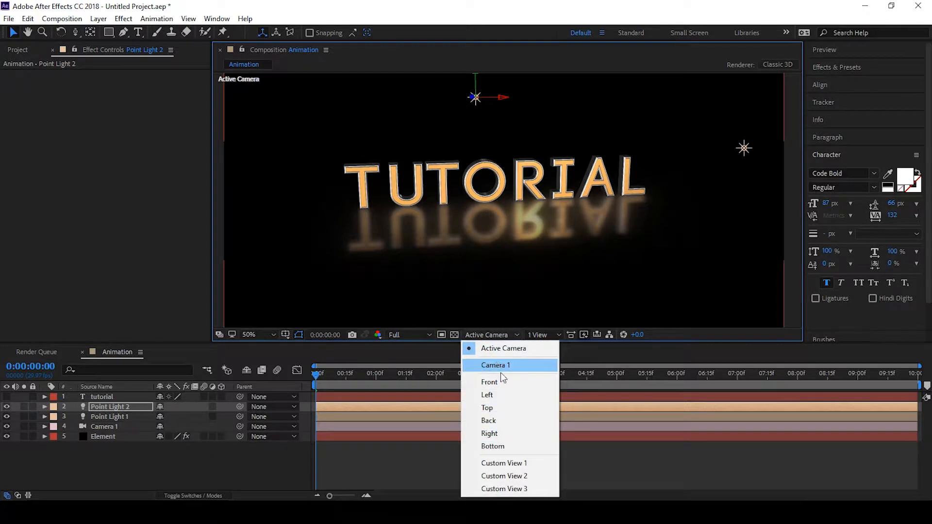
left_click(490, 407)
scroll(508, 299, "down", 2)
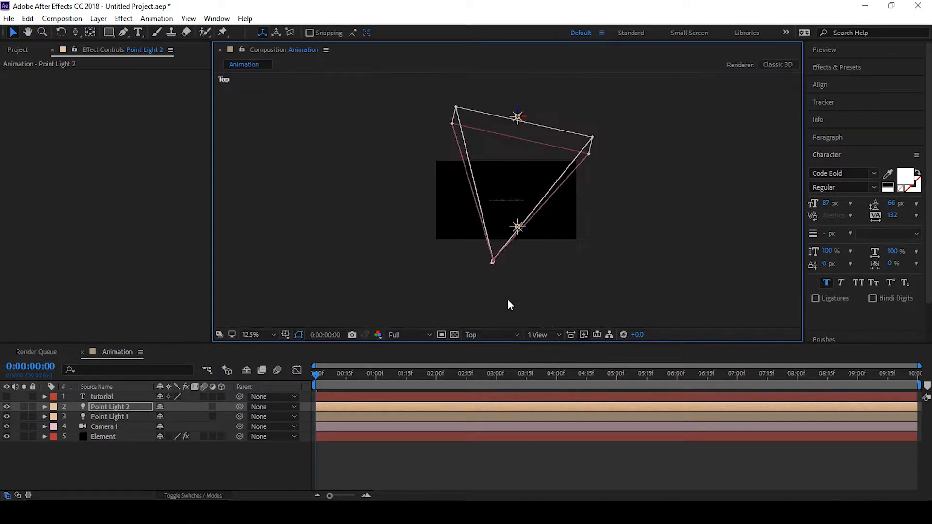
scroll(507, 297, "up", 1)
scroll(509, 296, "down", 1)
left_click_drag(526, 122, 516, 121)
left_click(499, 334)
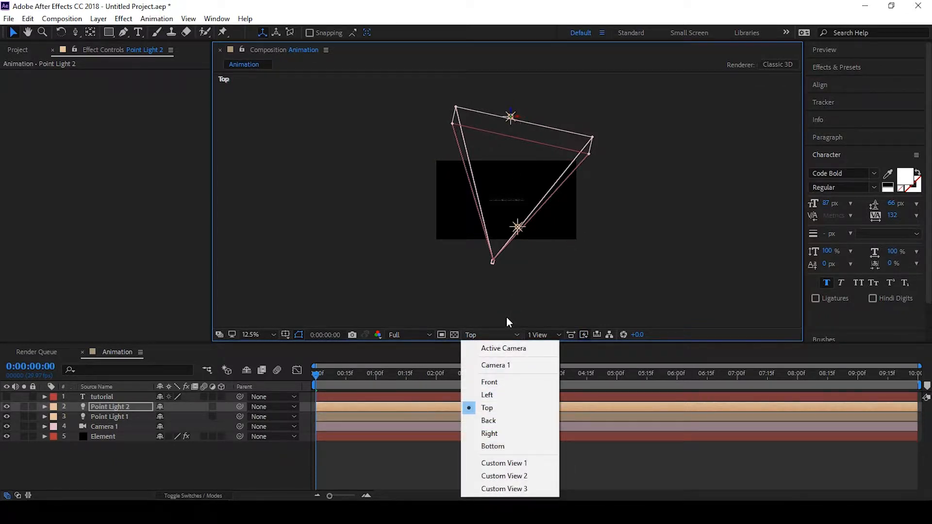
left_click(493, 349)
Fine-tune the second point light slightly lower and to the right, above the middle of the text
left_click(252, 334)
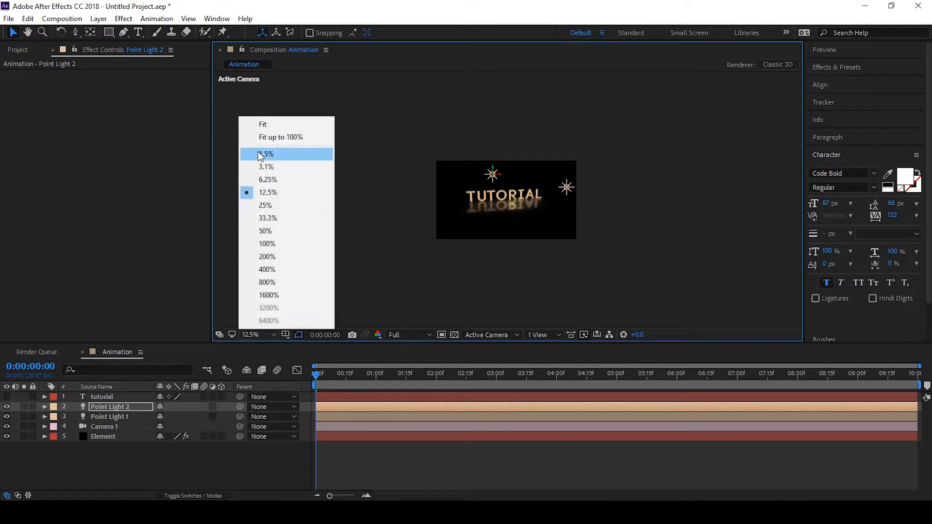
left_click(267, 124)
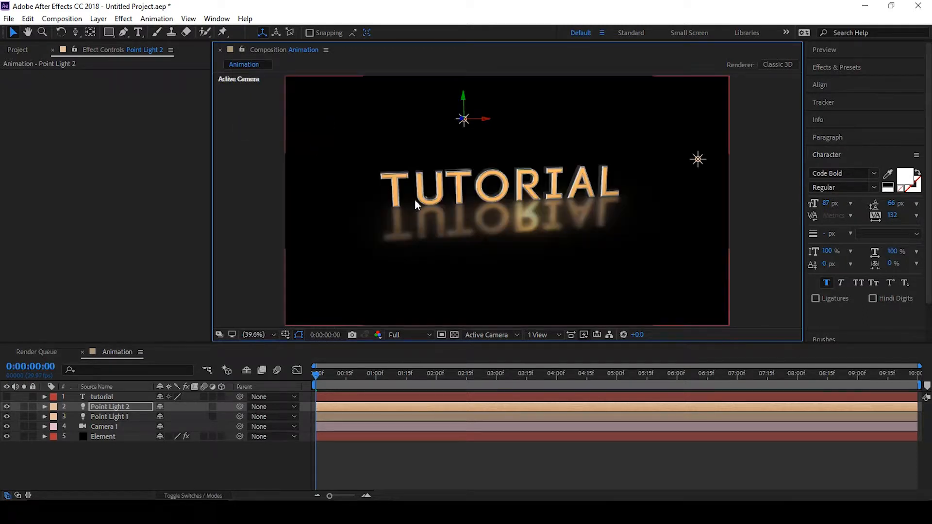
left_click(7, 406)
left_click(7, 406)
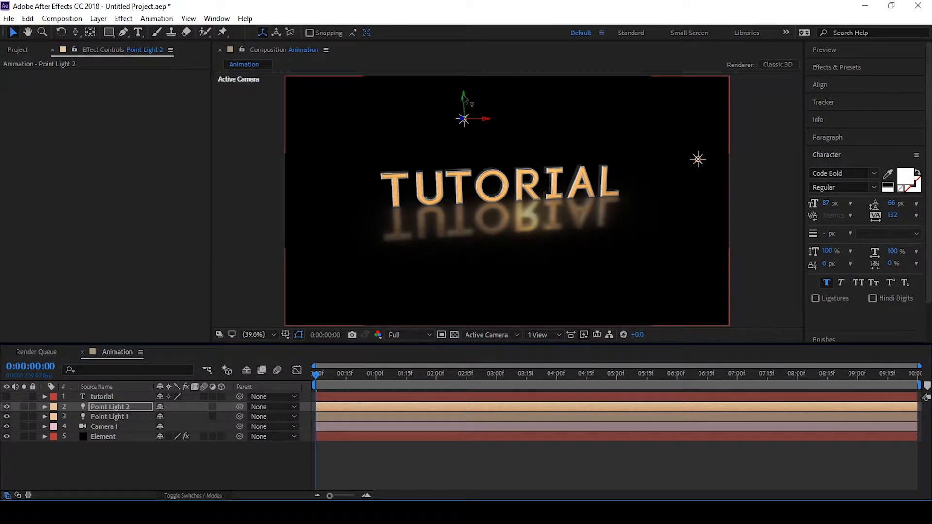
left_click_drag(465, 98, 465, 116)
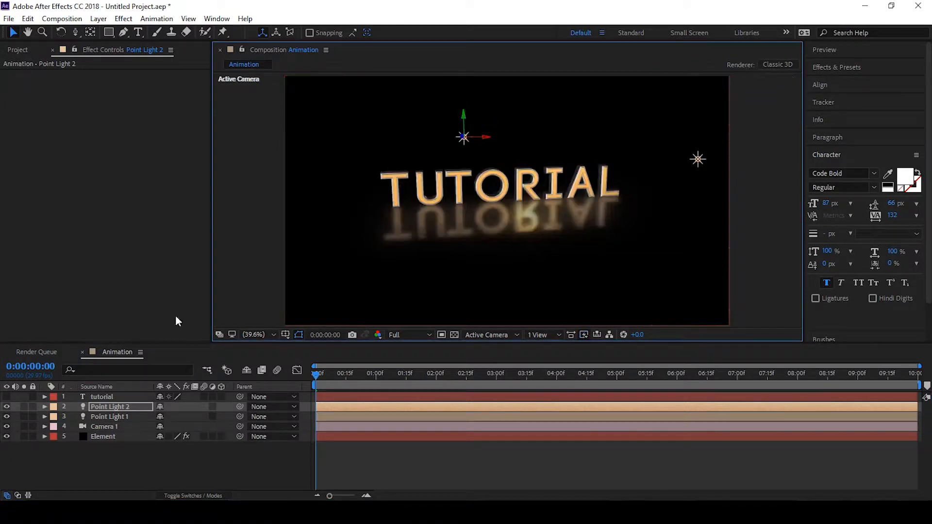
left_click(6, 406)
left_click(6, 407)
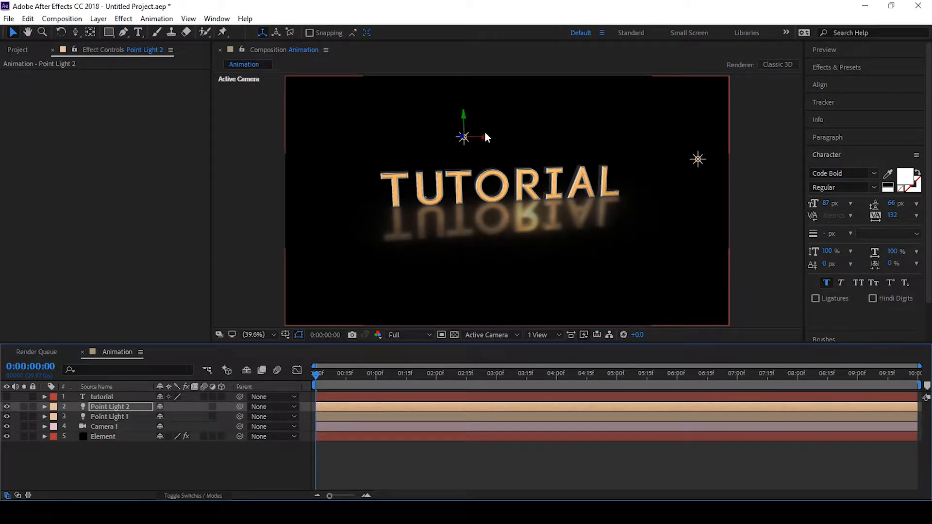
left_click_drag(487, 139, 527, 138)
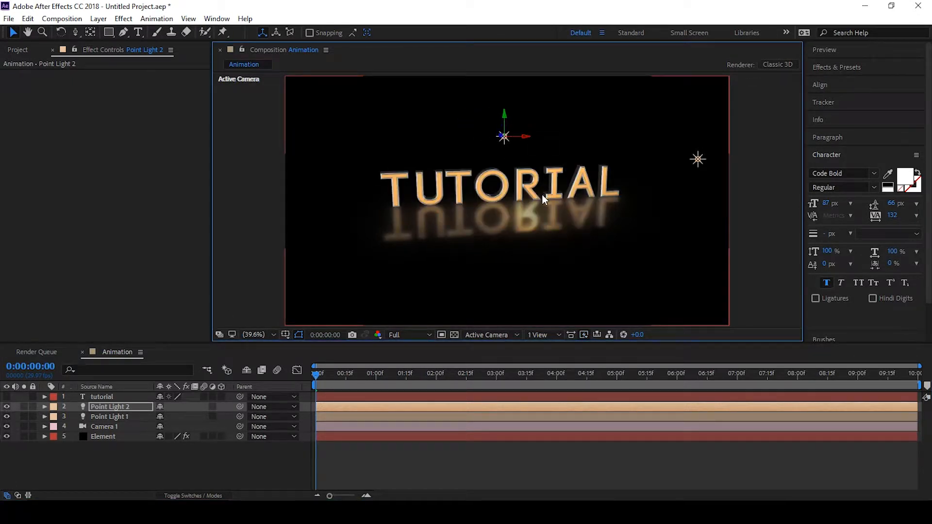
Create a new black 1920 x 1080 solid and place it below the Element layer
left_click(120, 435)
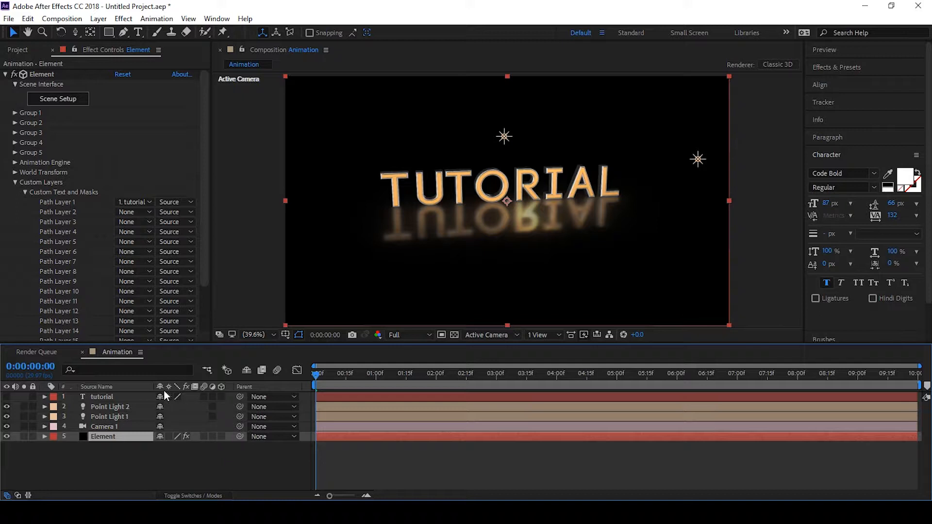
key("ctrl+y")
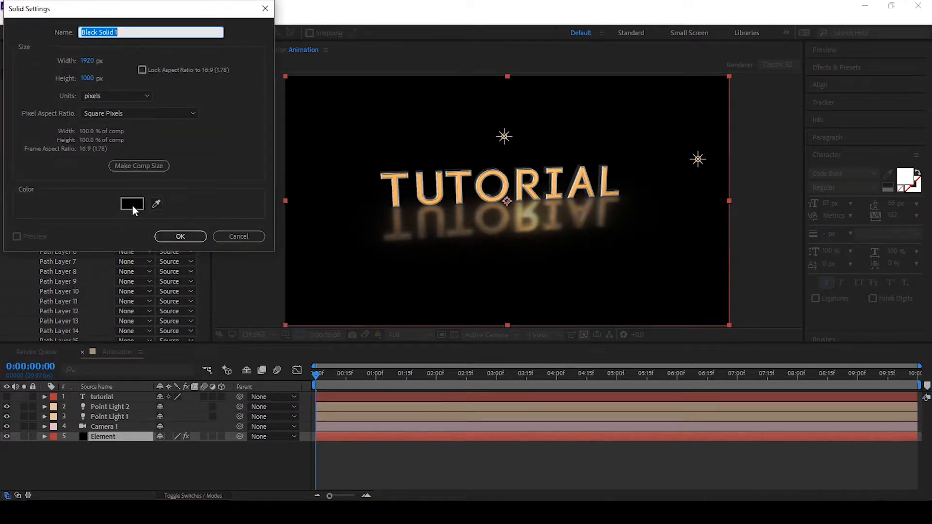
left_click(181, 235)
left_click_drag(113, 433, 114, 449)
Apply the Gradient Ramp effect to the black solid
key("ctrl+space")
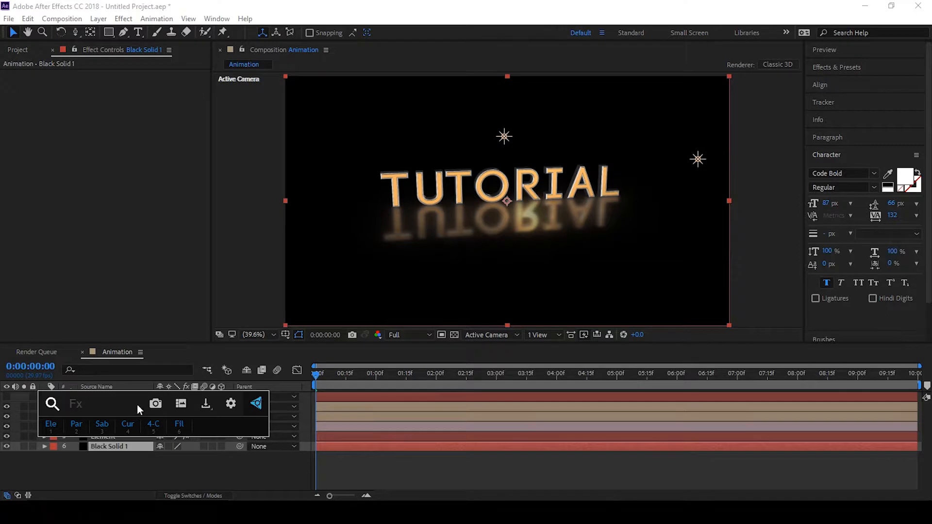
type("grad")
left_click(116, 425)
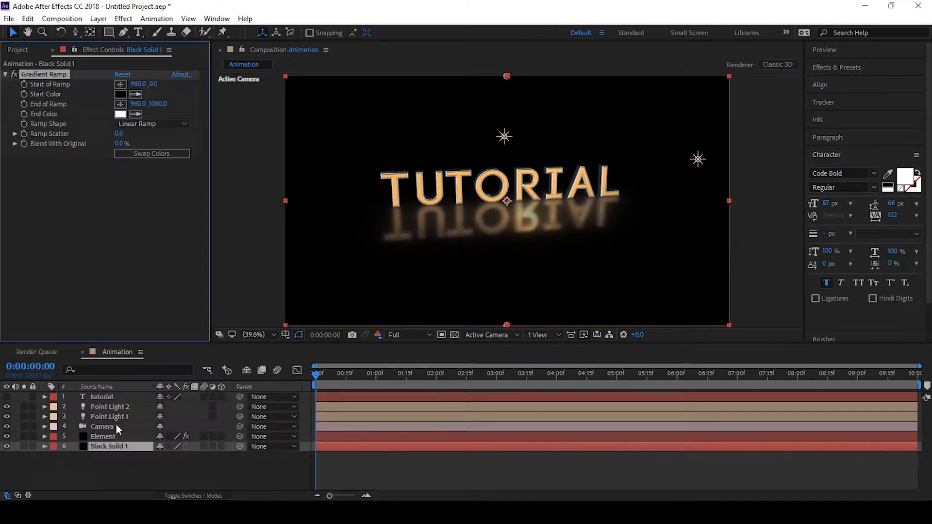
left_click(504, 137)
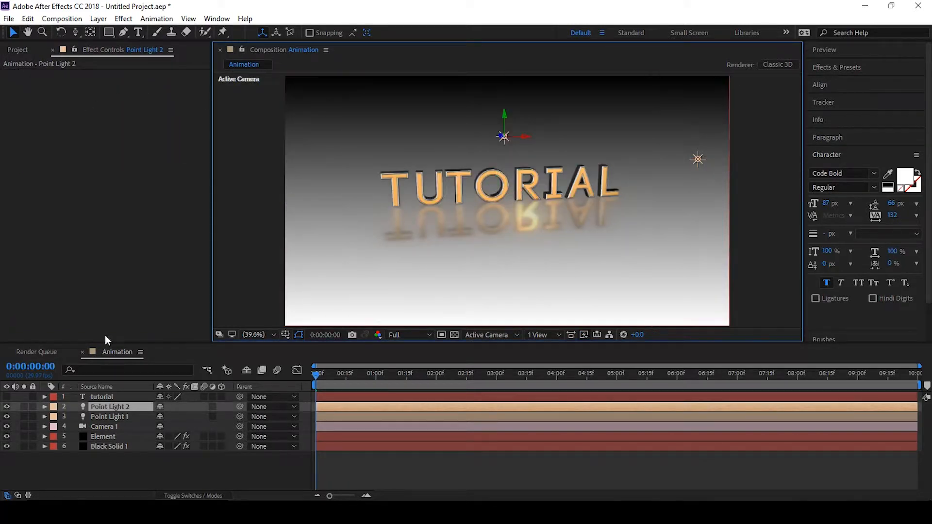
left_click(94, 447)
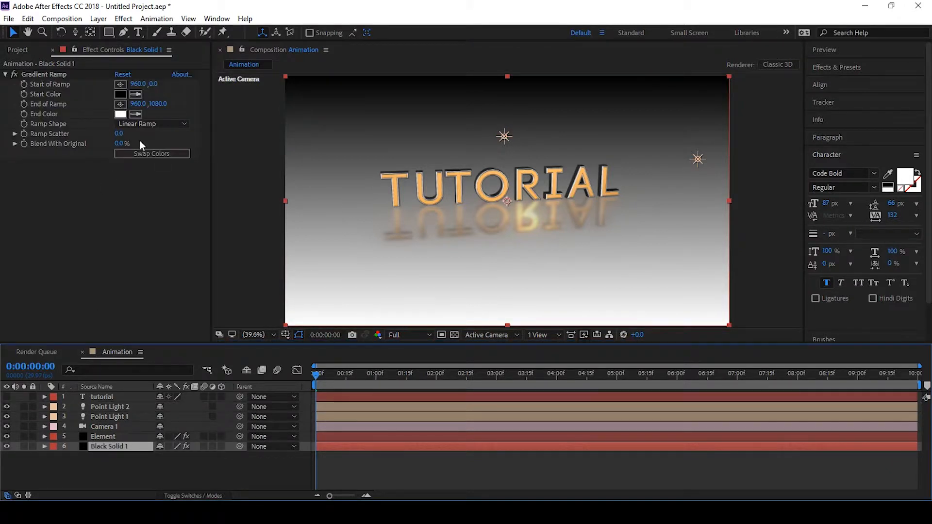
Set the ramp shape to Radial Ramp, starting at the text centre and ending at the lower-left corner
left_click(138, 126)
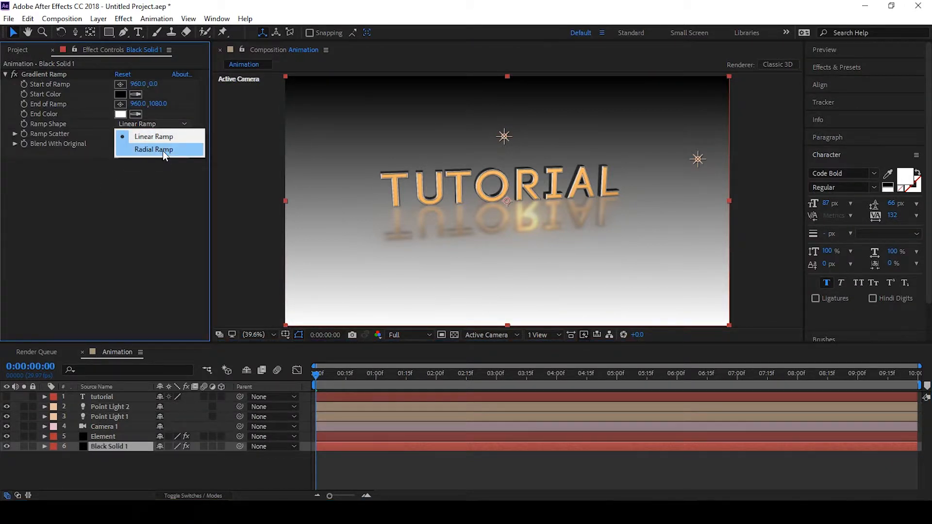
left_click(162, 151)
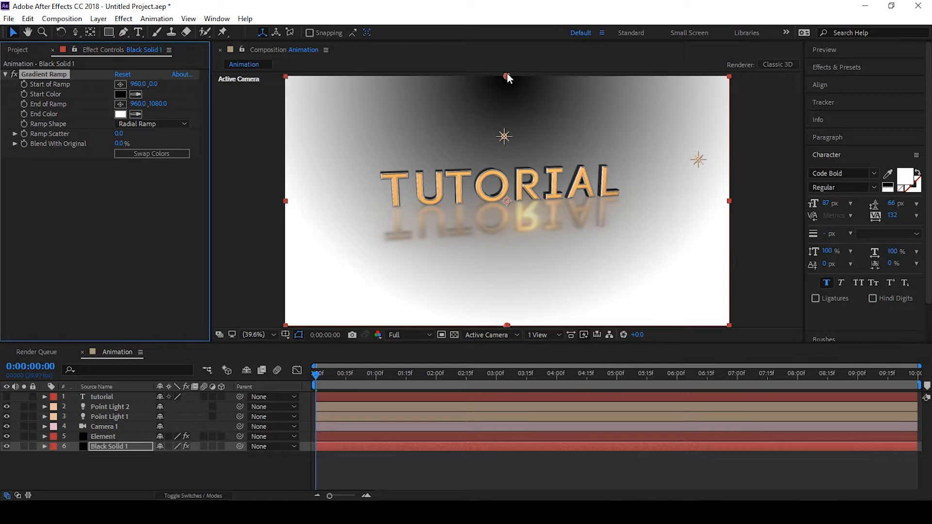
left_click_drag(507, 76, 508, 199)
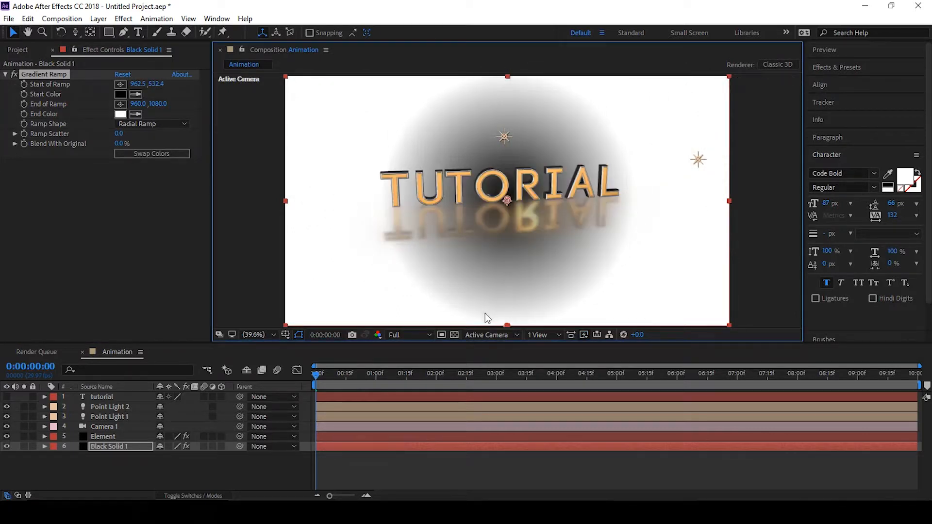
left_click_drag(506, 328, 286, 317)
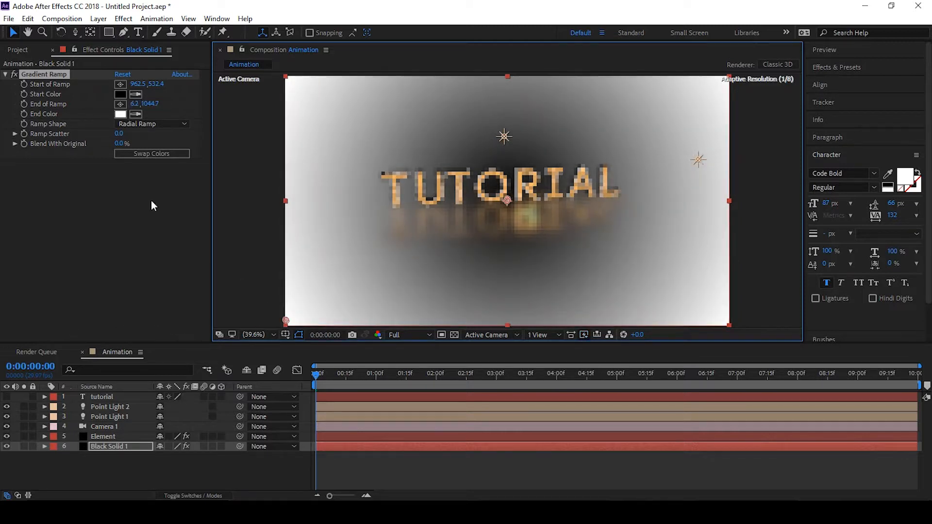
Delete the Gradient Ramp effect from the black solid
left_click(56, 74)
key("Delete")
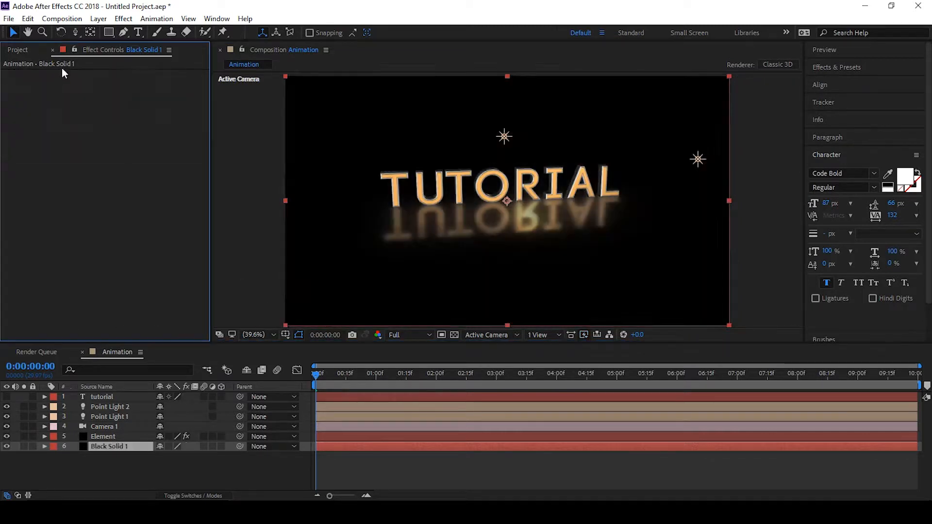
left_click(116, 443)
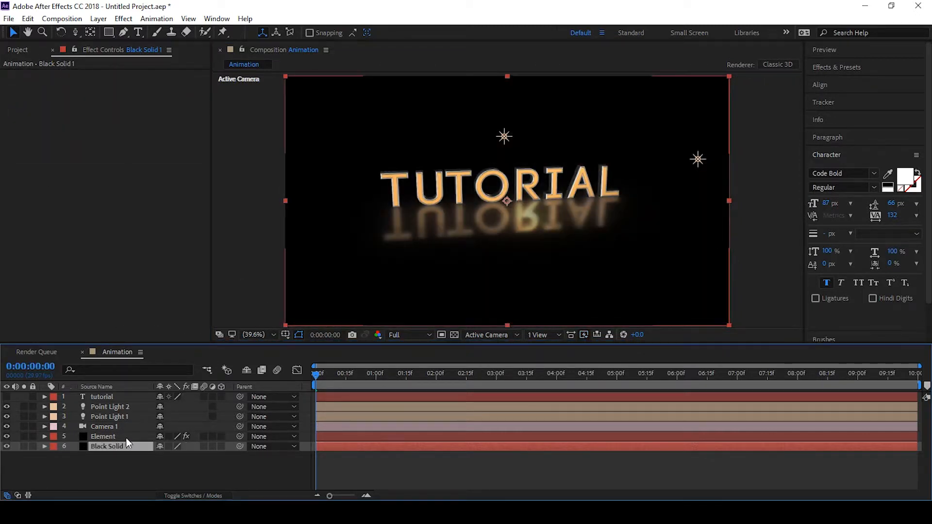
Rotate the black solid to -90° on the X axis so it lies flat as a floor
left_click(224, 446)
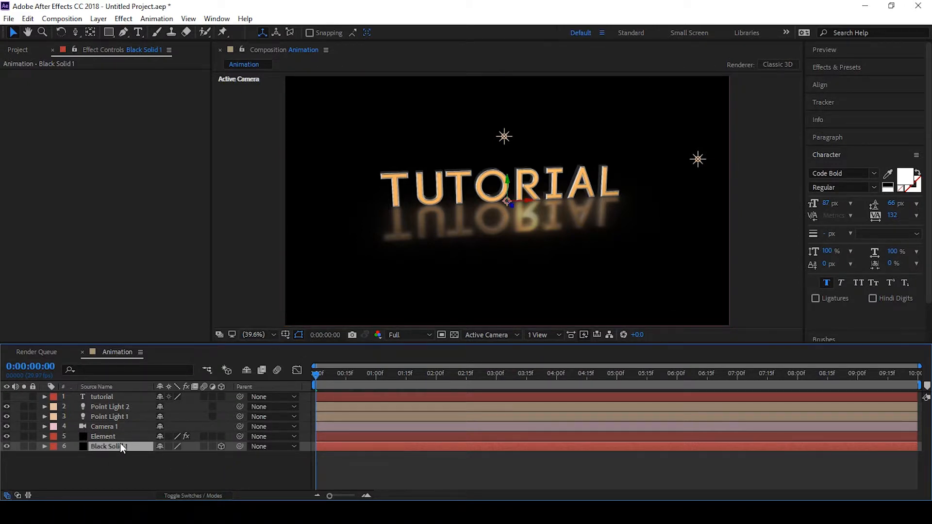
key("r")
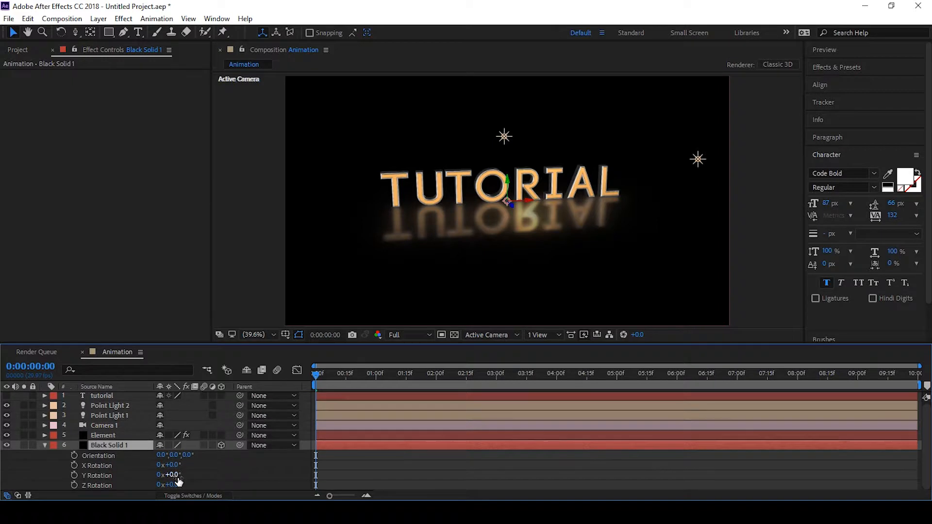
left_click_drag(173, 485, 220, 455)
key("ctrl+z")
key("ctrl+z")
key("ctrl+z")
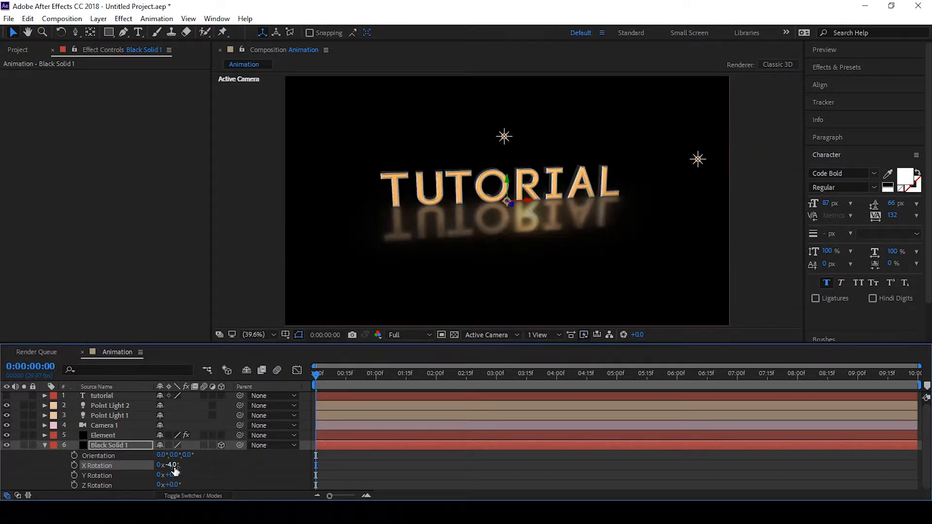
left_click(172, 465)
type("-90")
key("Return")
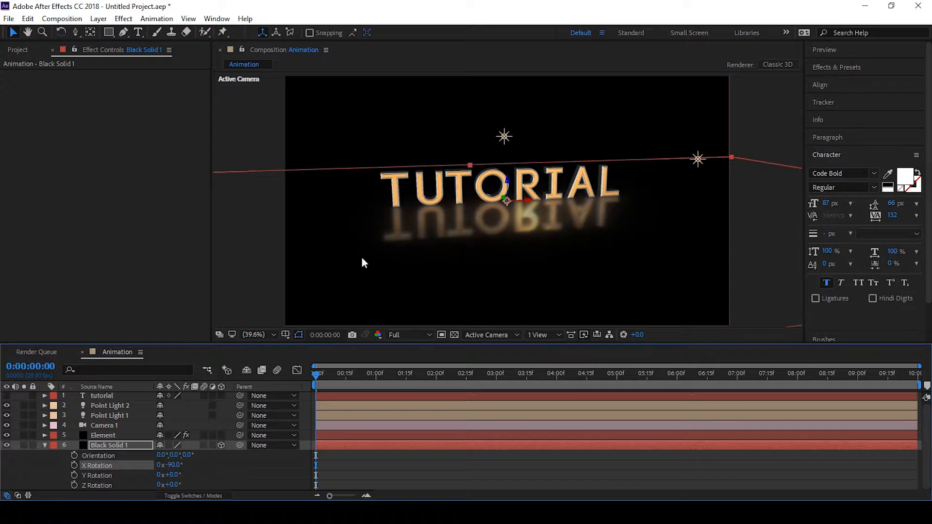
Add an ellipse mask fitting the floor solid and scale the solid to 43%
left_click(454, 334)
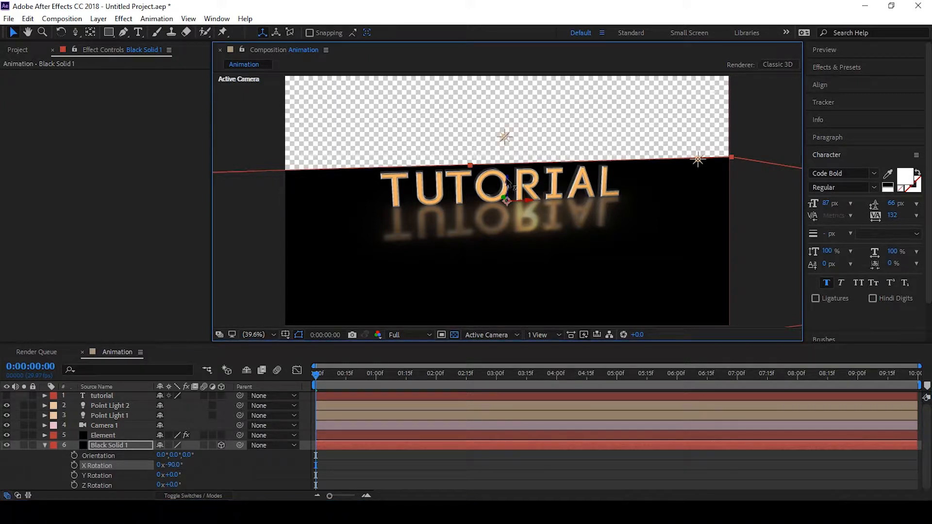
mouse_move(507, 181)
left_mouse_down()
mouse_move(507, 152)
mouse_move(509, 178)
left_mouse_up()
key("ctrl+z")
left_click(109, 446)
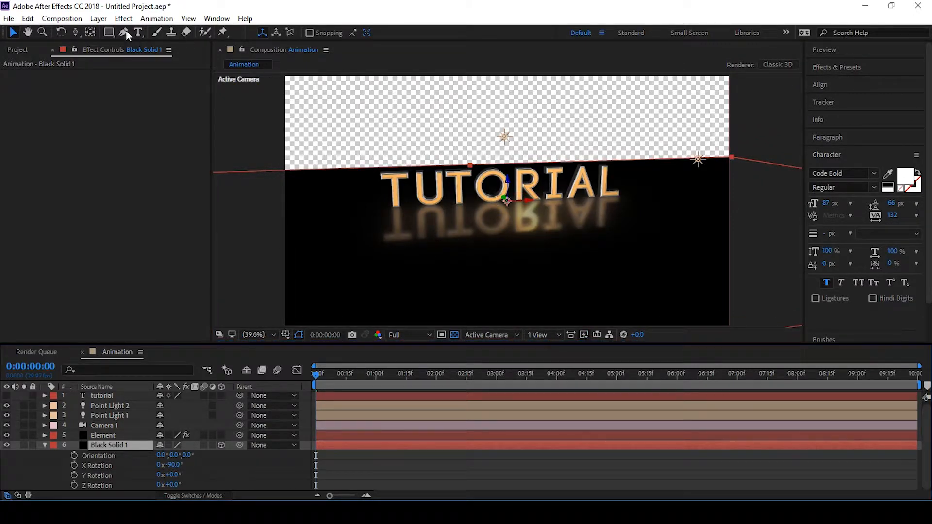
left_click(108, 31)
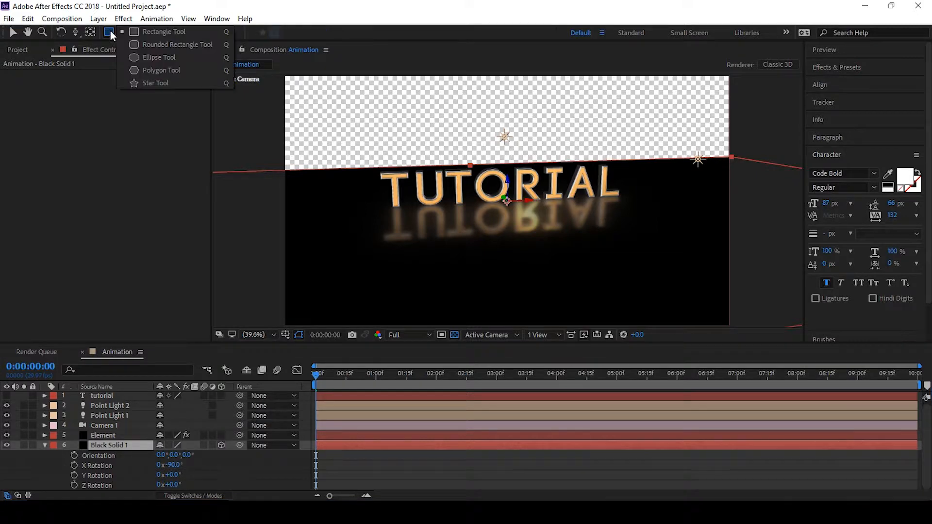
left_click(154, 57)
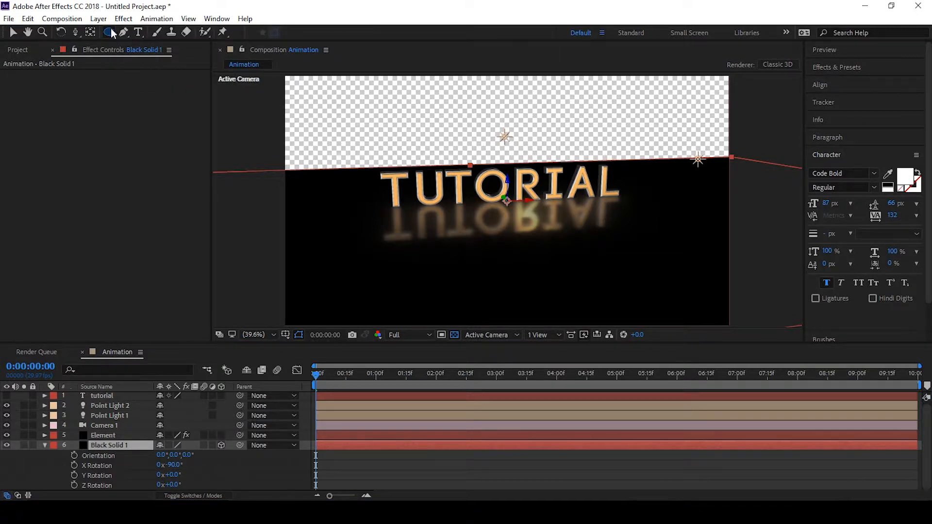
double_click(109, 32)
key("v")
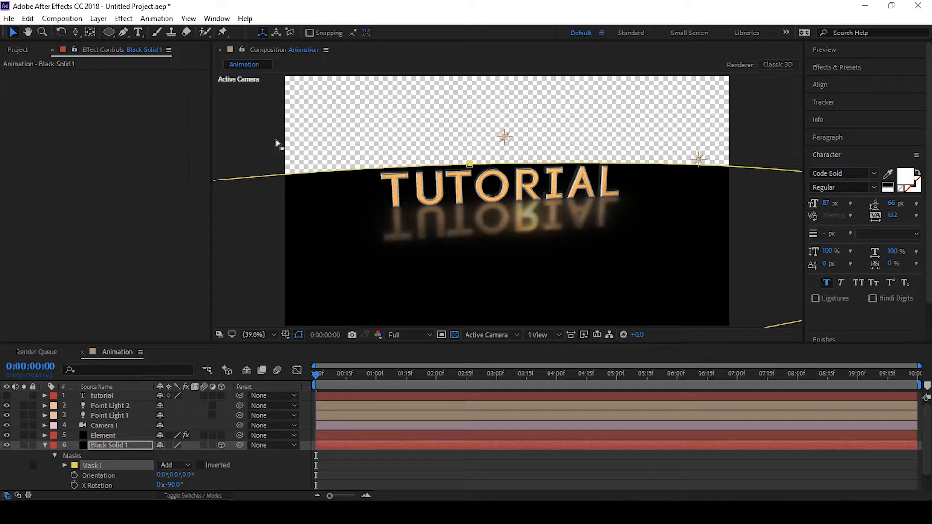
key("s")
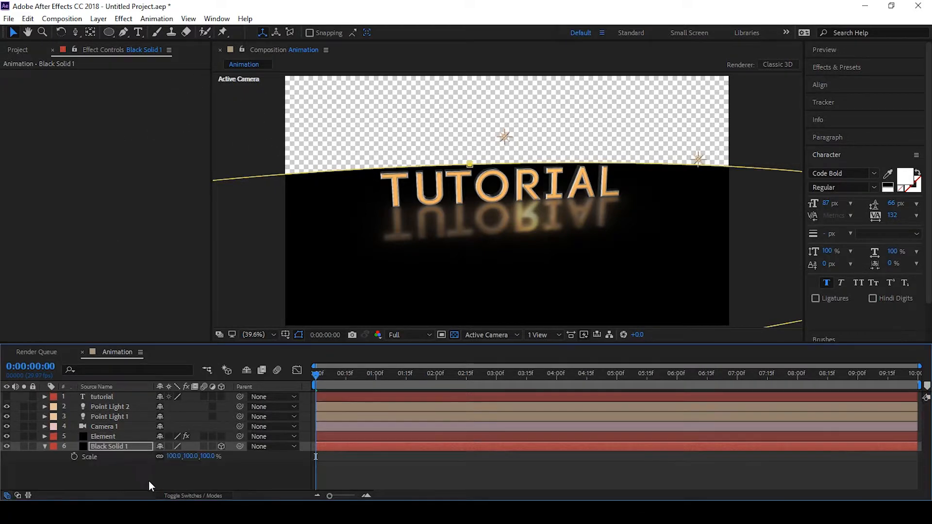
left_click_drag(196, 460, 171, 460)
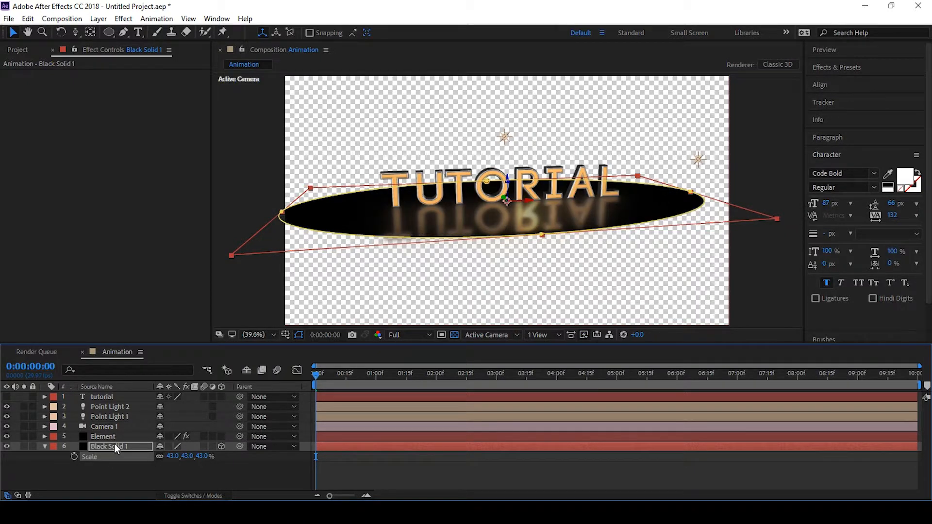
Change the floor solid's colour to pale yellow FEFFC3 in its solid settings
right_click(115, 443)
left_click(107, 445)
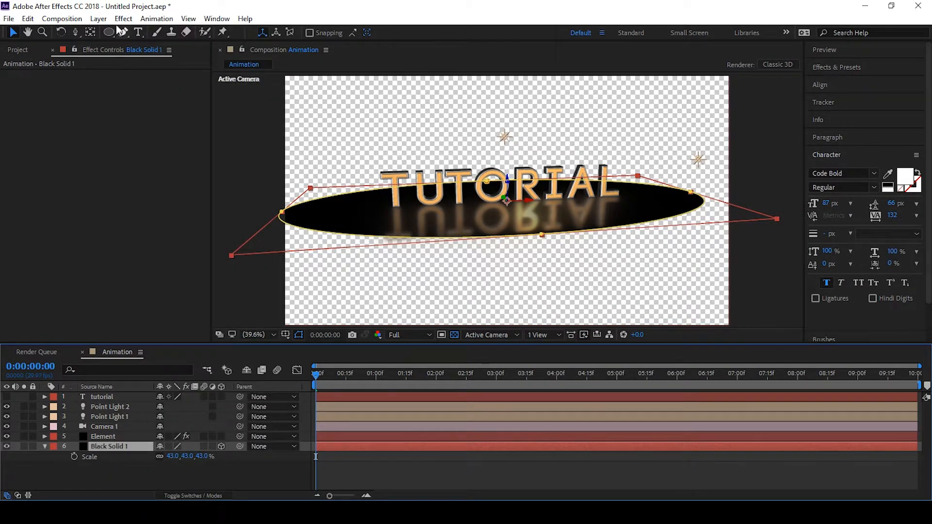
left_click(101, 20)
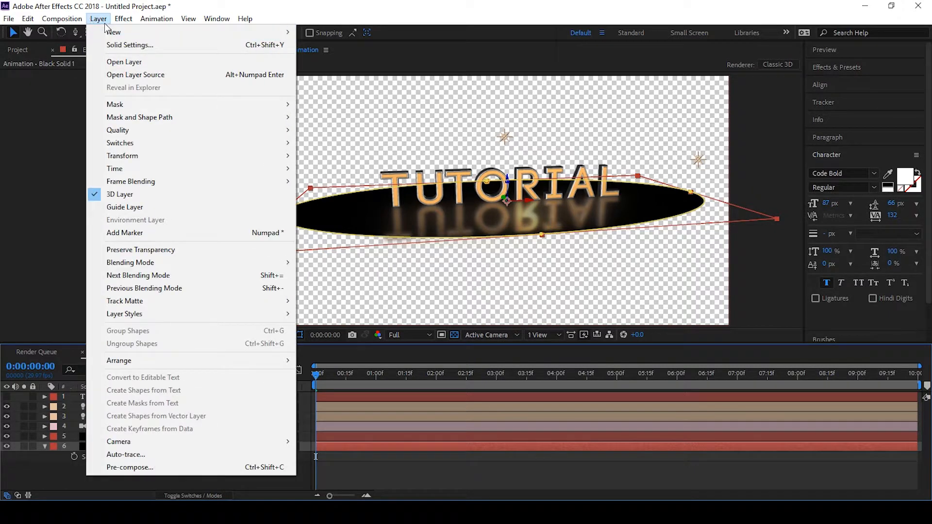
left_click(138, 45)
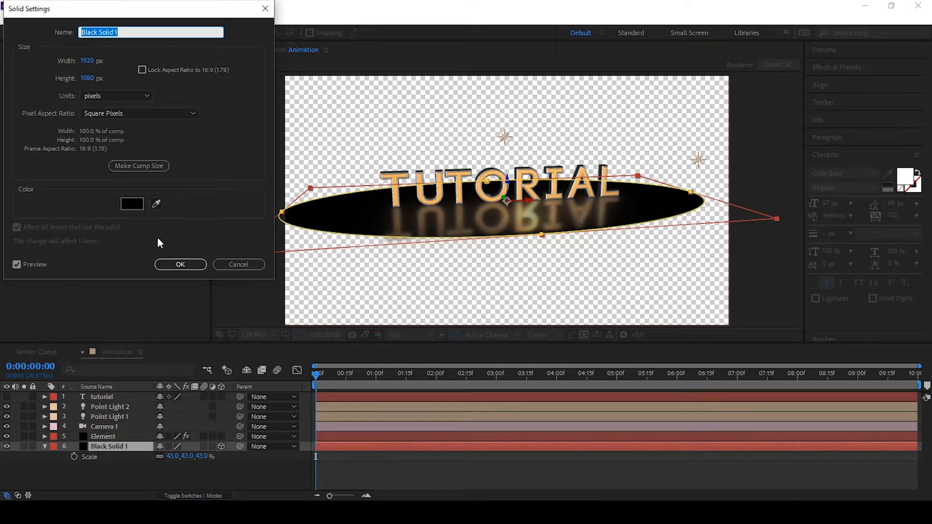
left_click(126, 205)
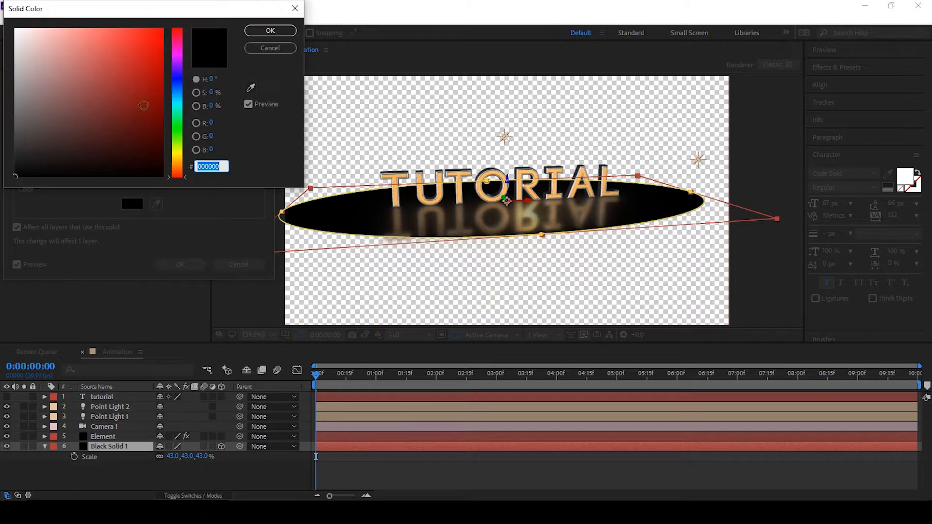
left_click_drag(61, 39, 50, 11)
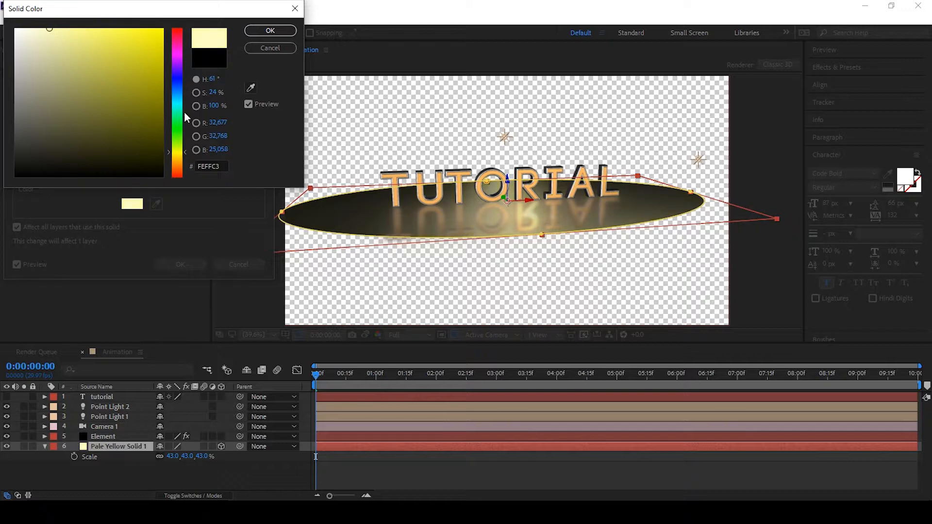
left_click(275, 30)
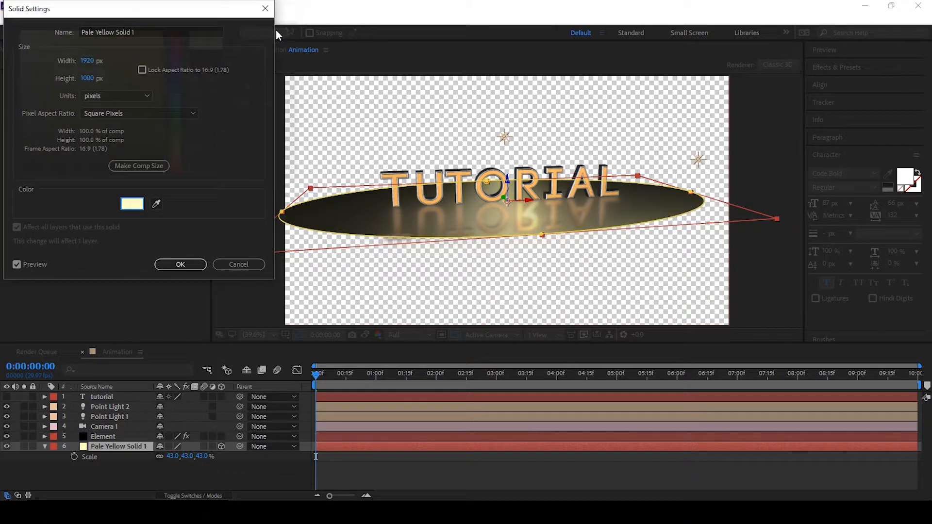
left_click(180, 264)
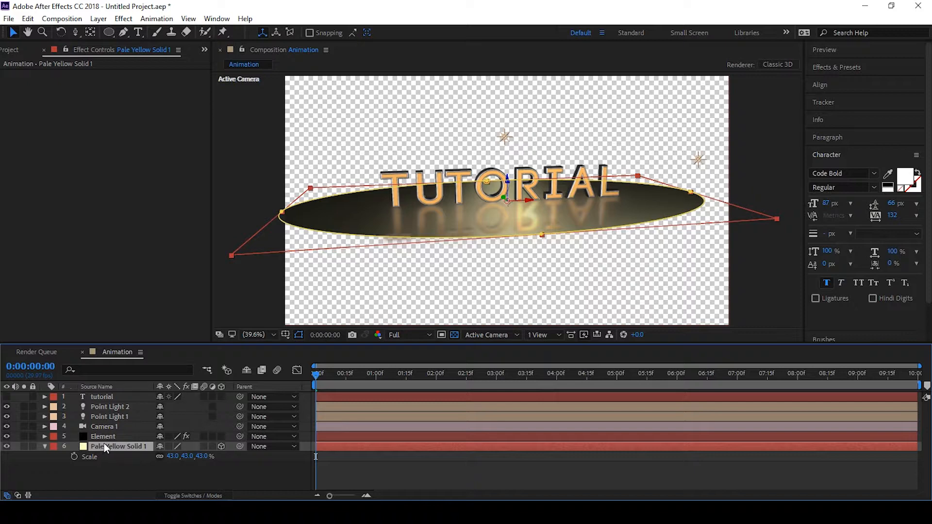
Create a new black solid named BG and move it to the bottom of the layer stack
key("ctrl+t")
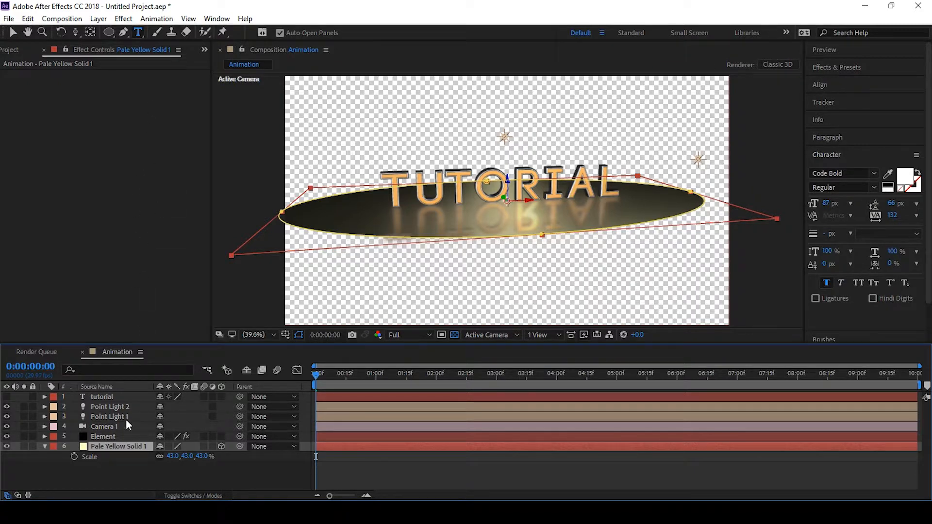
key("ctrl+shift+y")
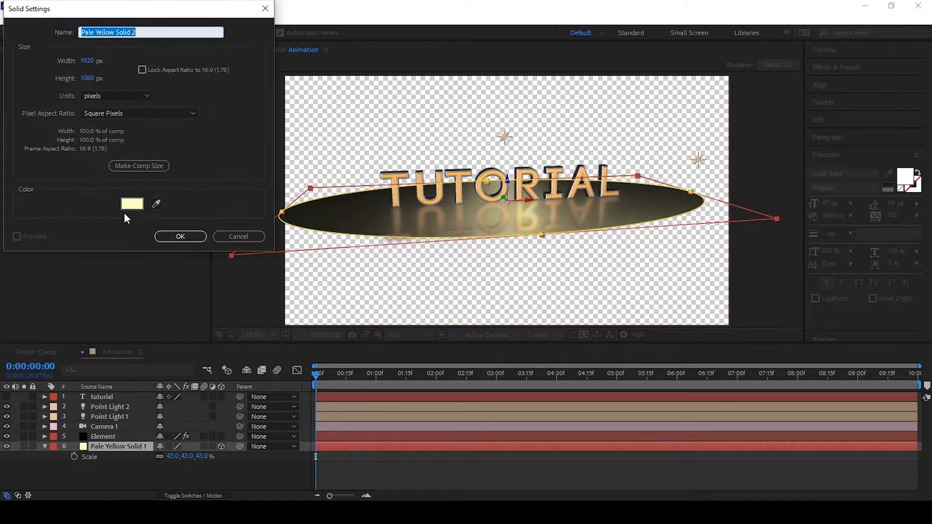
left_click(124, 203)
left_click(14, 181)
left_click(271, 30)
type("BG")
left_click(179, 237)
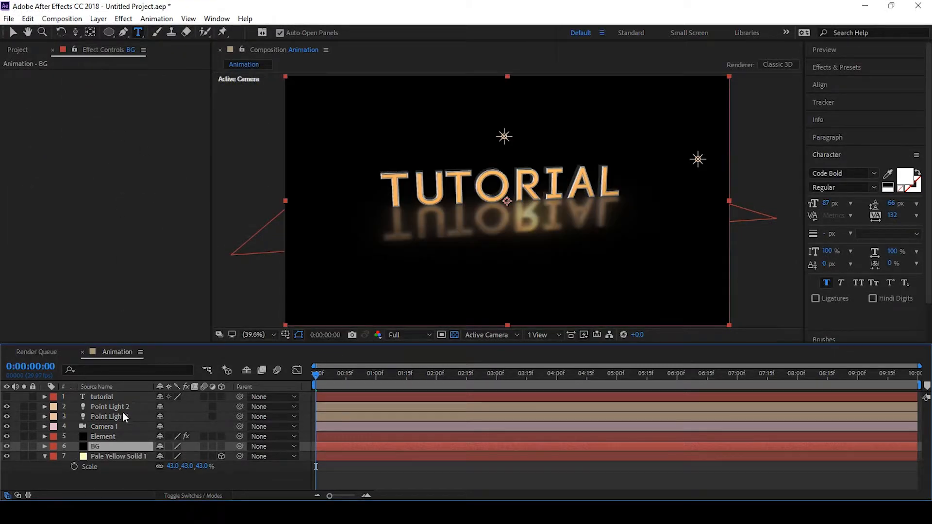
left_click_drag(115, 443, 112, 469)
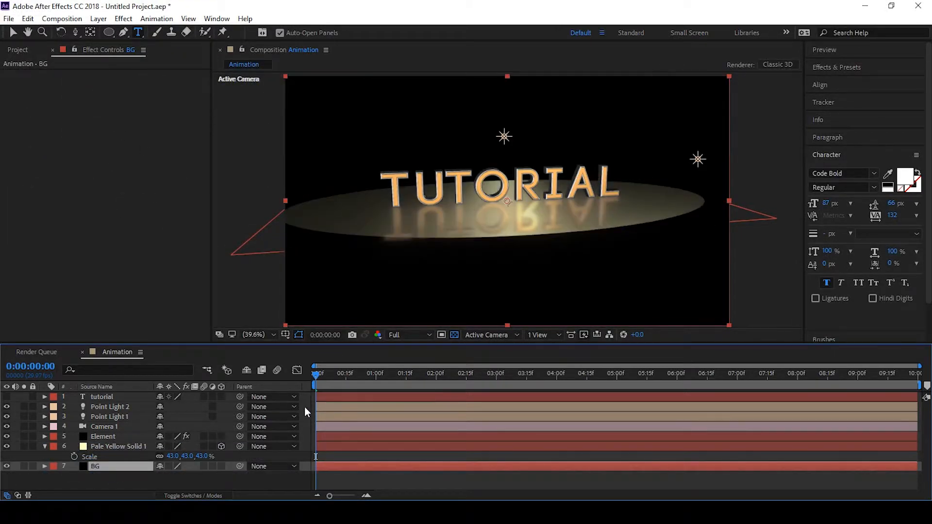
Set the pale yellow solid's mask feather to 549 pixels
left_click(110, 446)
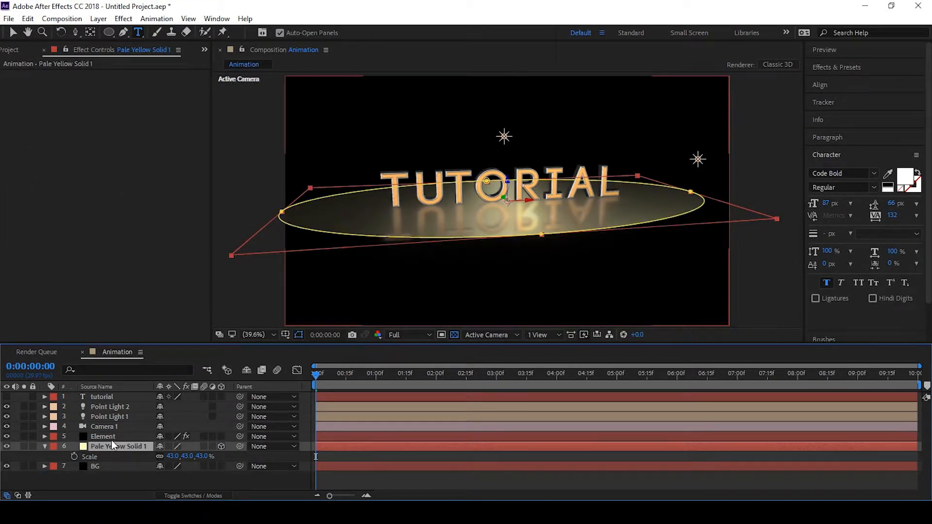
key("m")
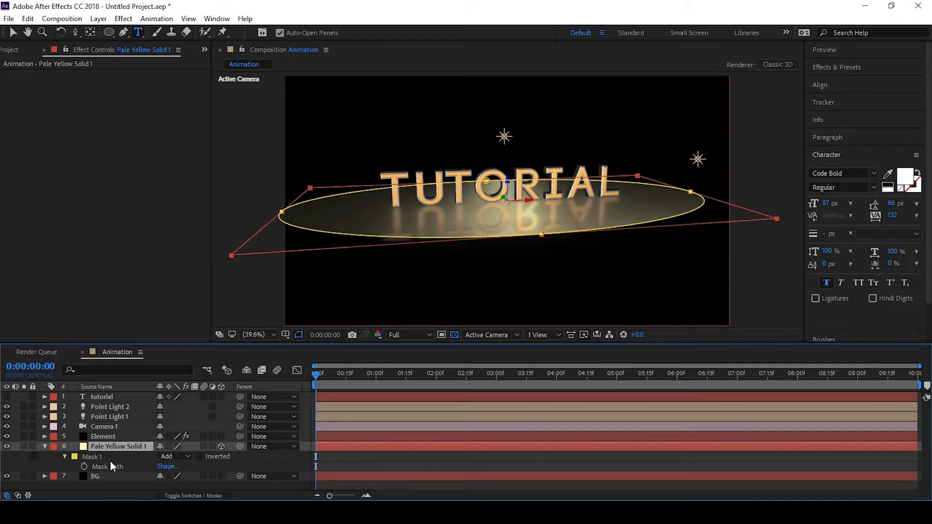
key("g")
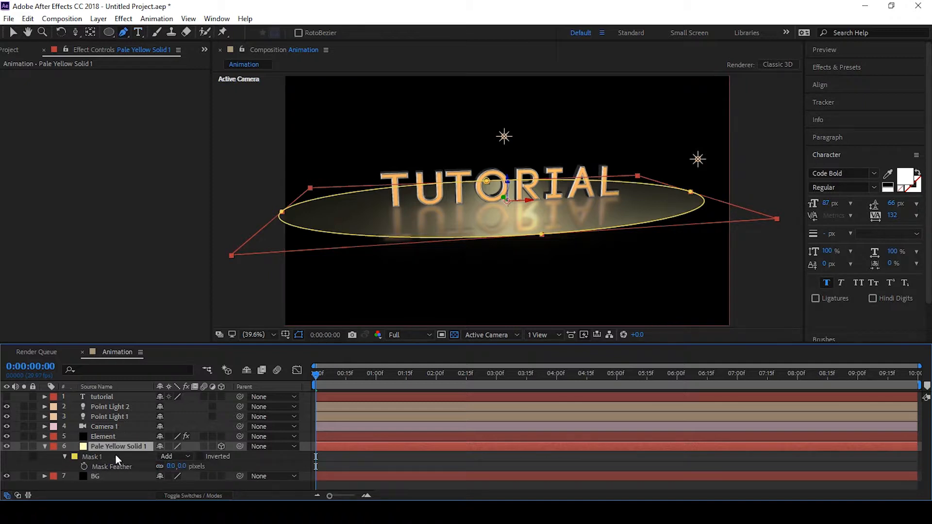
key("f")
left_click_drag(170, 466, 475, 457)
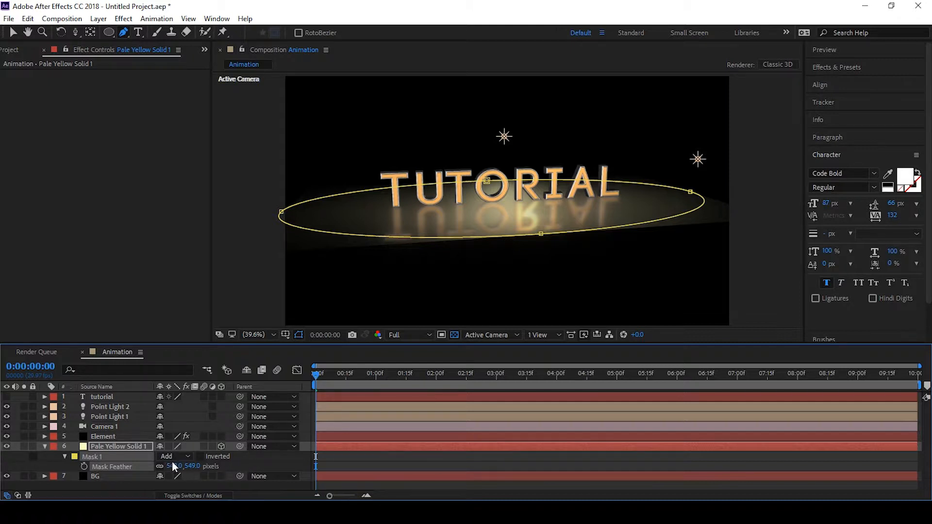
Set the pale yellow solid's mask expansion to -360 pixels
left_click(65, 456)
left_click(64, 457)
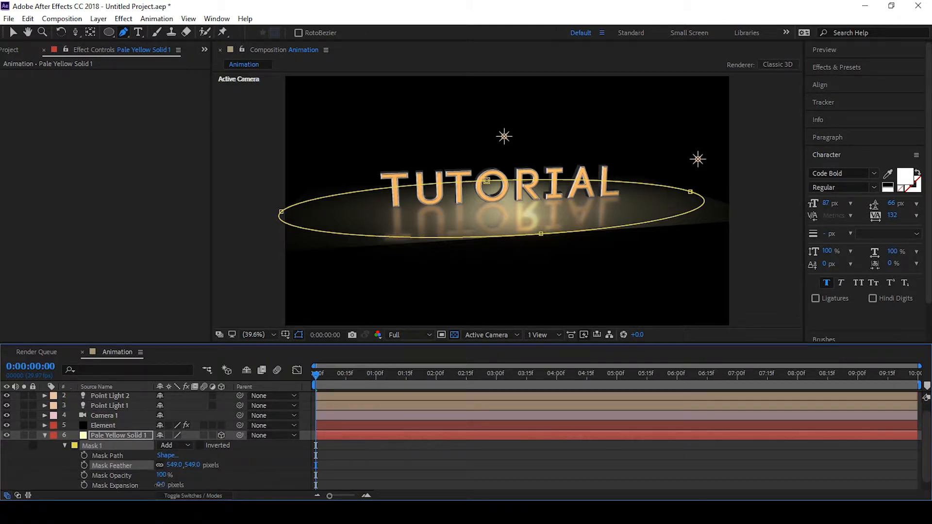
left_click_drag(160, 485, 80, 484)
scroll(149, 470, "down", 1)
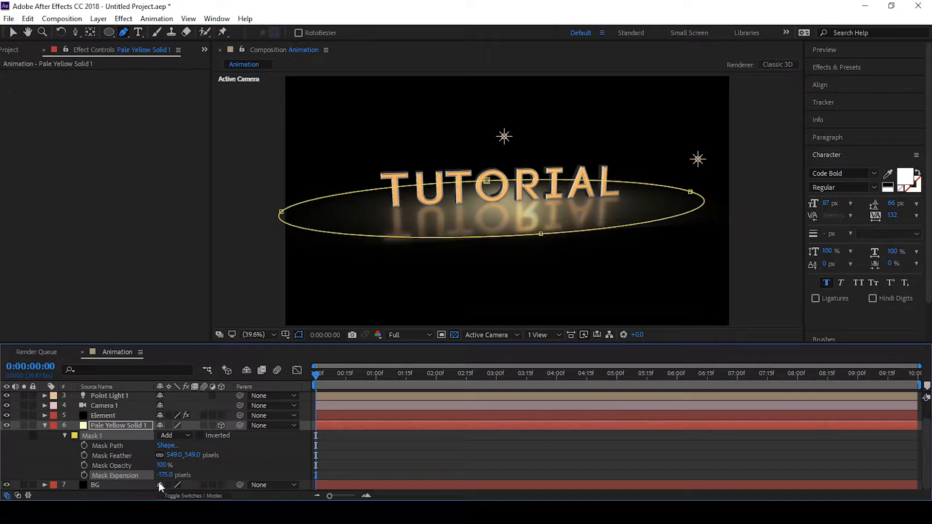
left_click(298, 334)
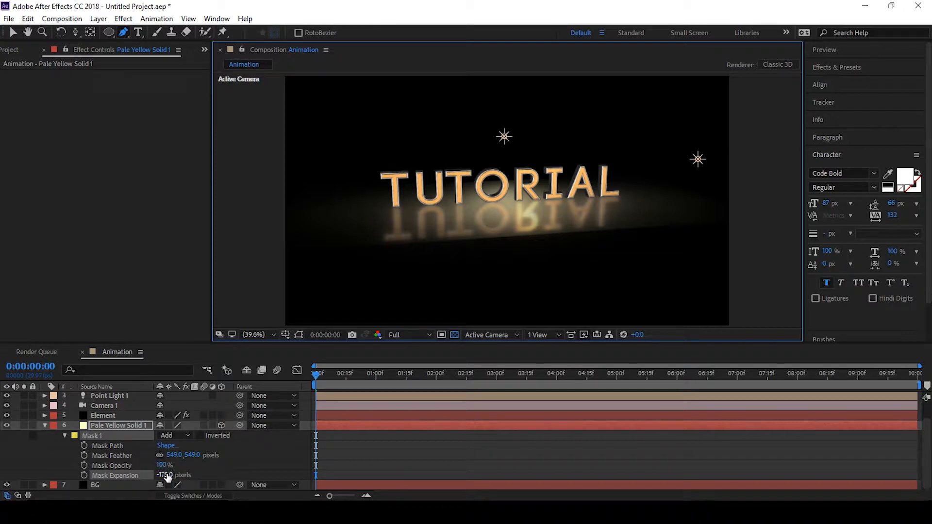
left_click_drag(165, 475, 57, 470)
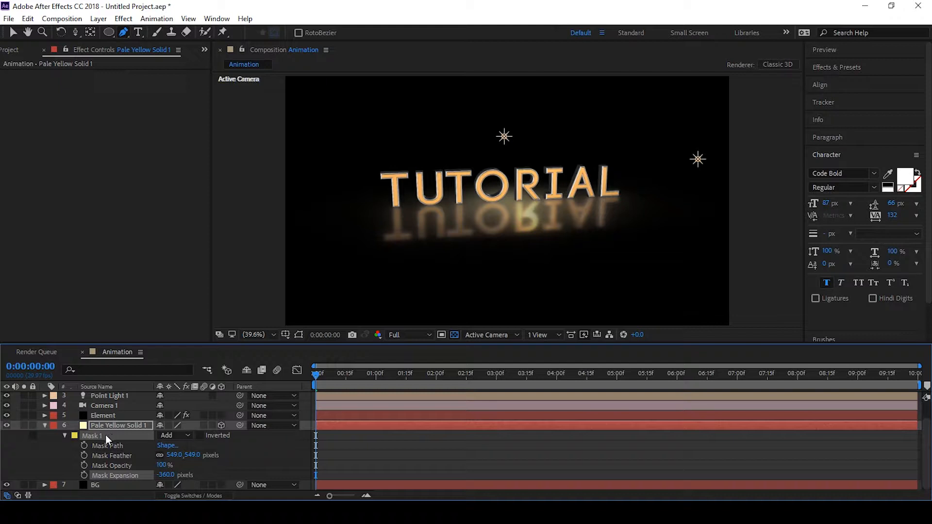
Set the pale yellow solid's scale back to 100%
left_click(454, 335)
key("s")
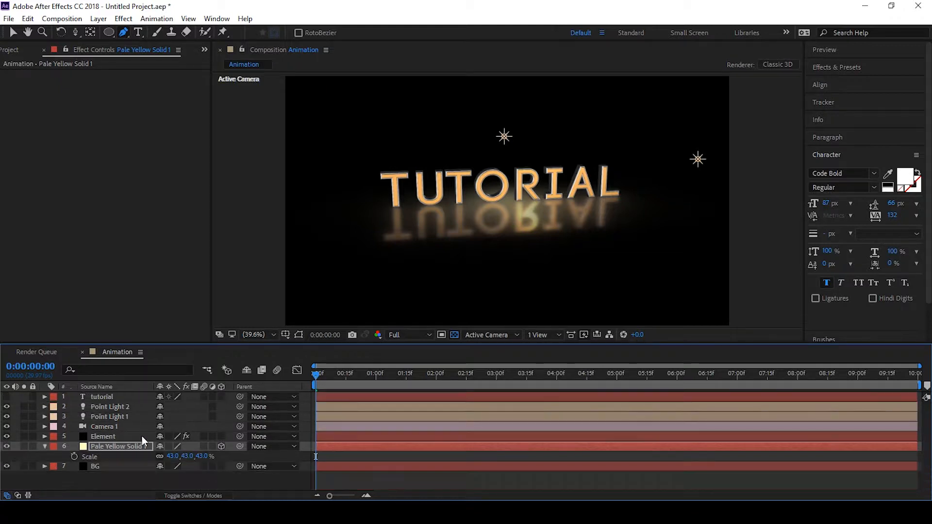
left_click(173, 456)
type("100")
key("Return")
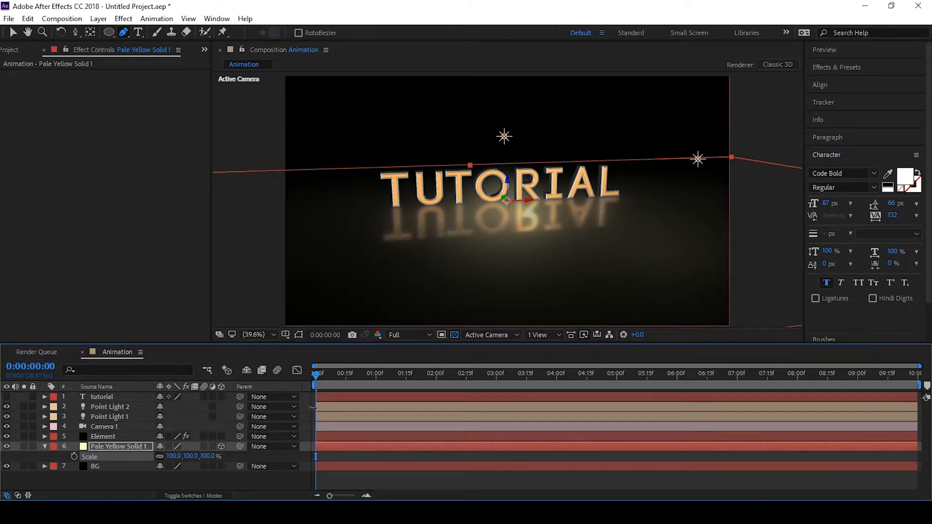
Lower the pale yellow floor solid's opacity to 65%
left_click(129, 479)
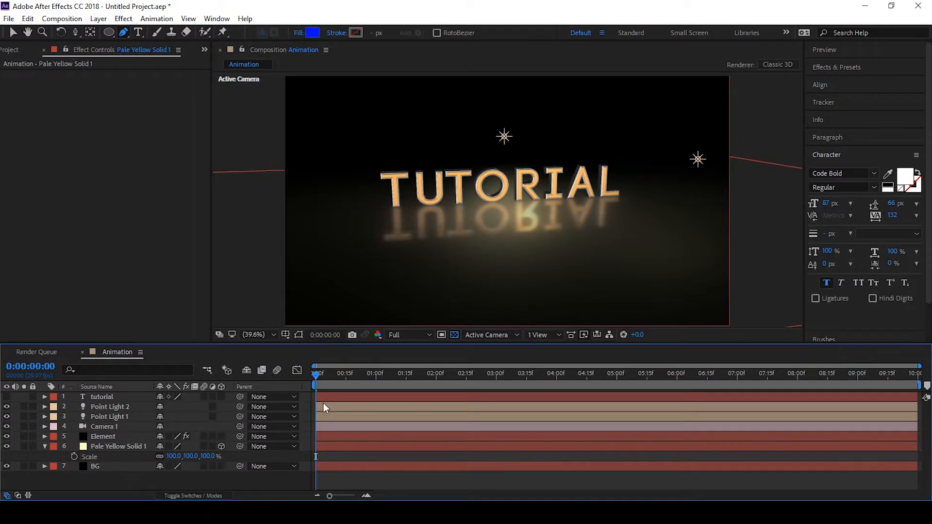
left_click(125, 443)
key("t")
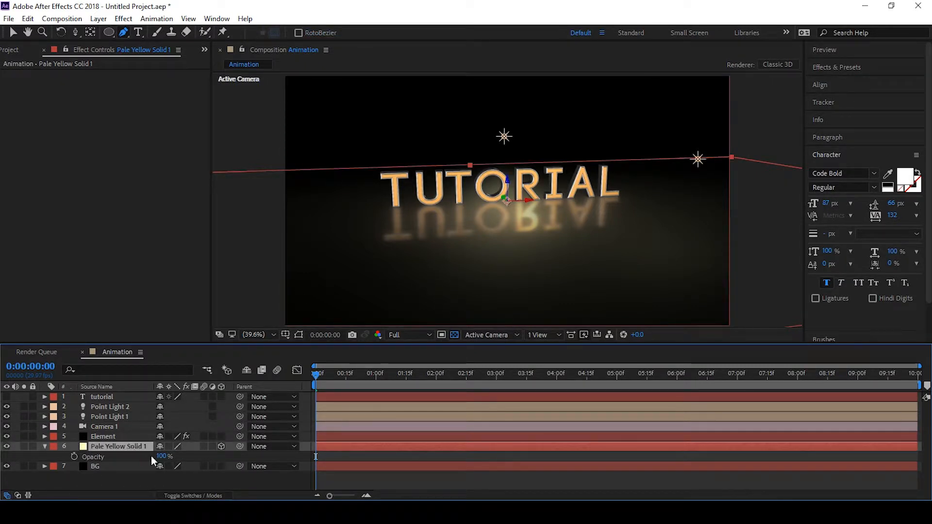
left_click_drag(160, 458, 144, 465)
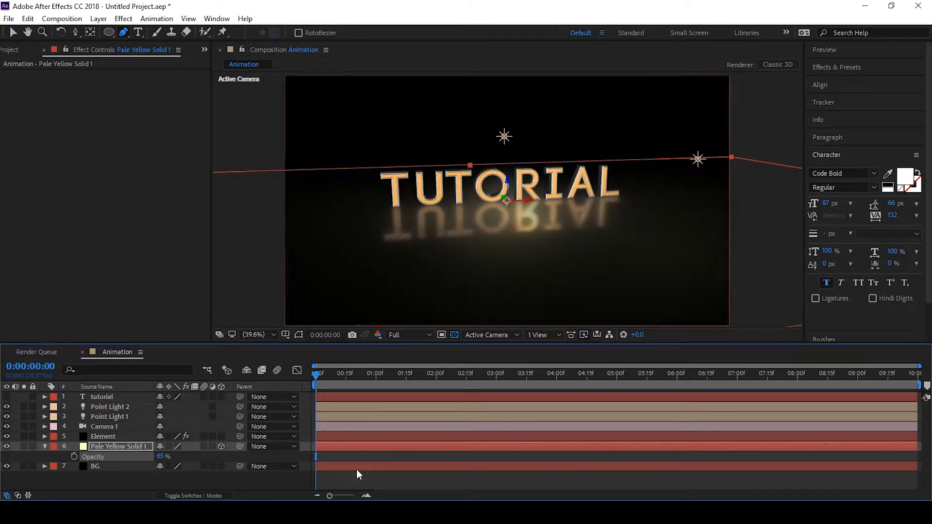
Save the project as TUT
left_click(288, 478)
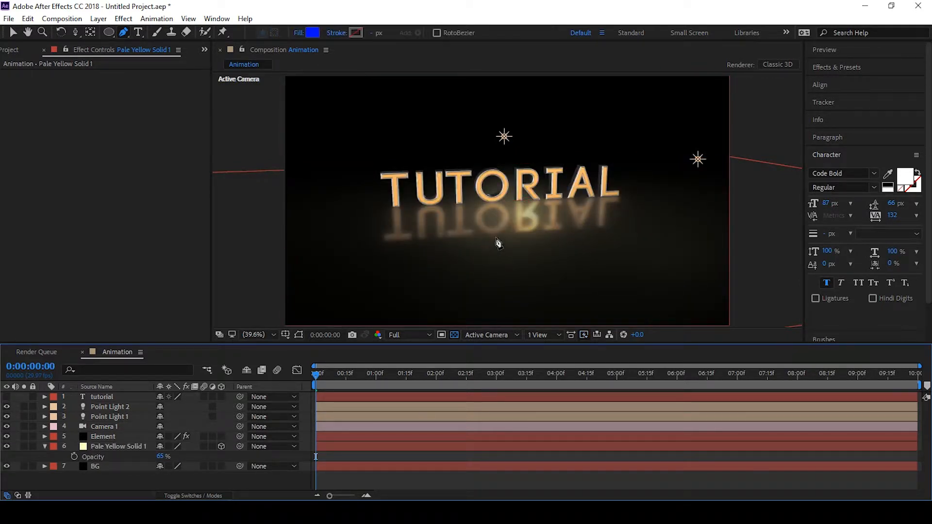
key("ctrl+s")
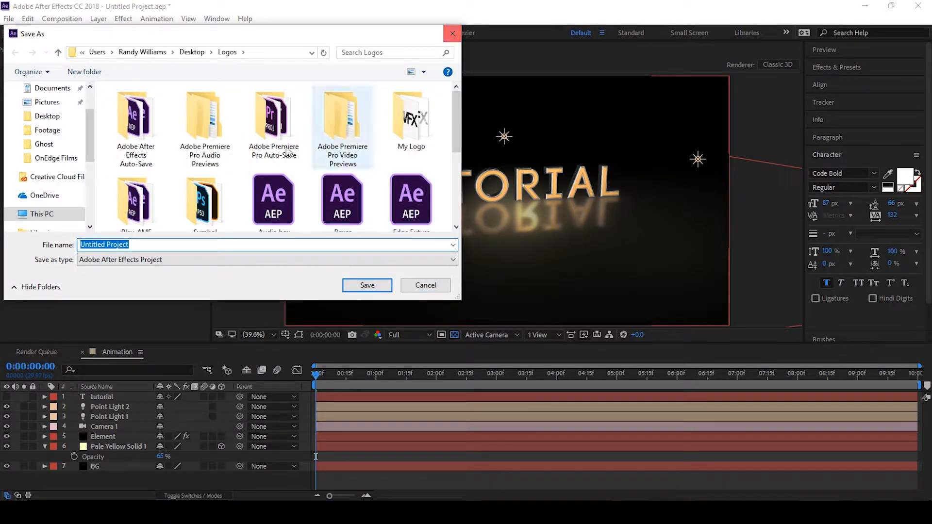
type("TUT")
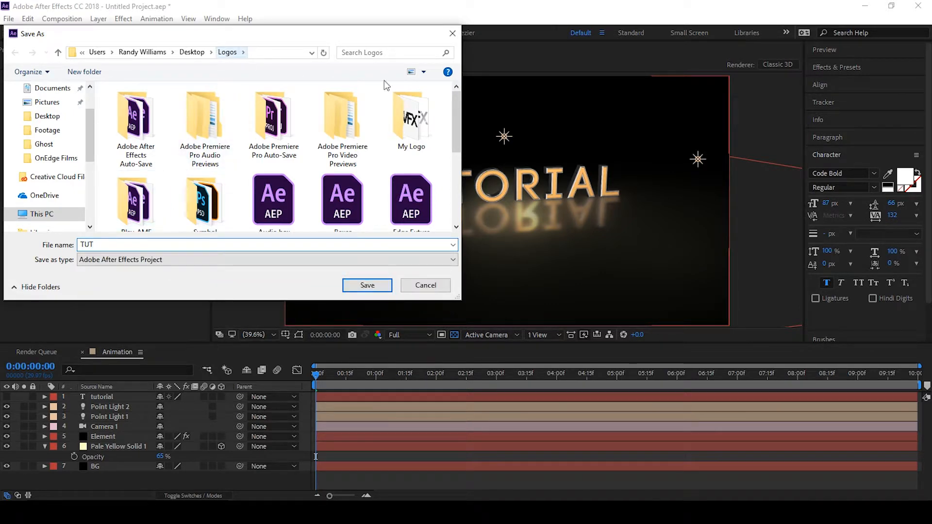
left_click(383, 286)
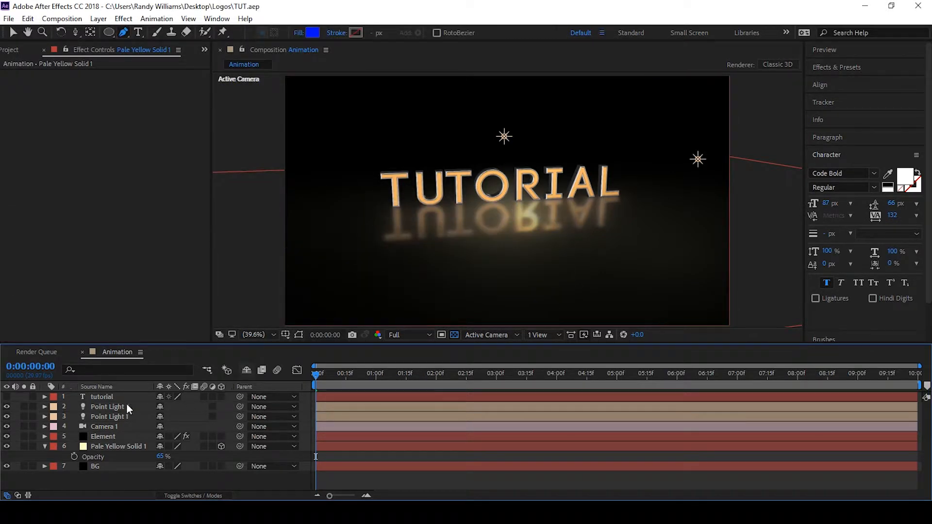
Open Element's Scene Setup, try several V1_Environment maps, and apply the Town environment
key("ctrl+t")
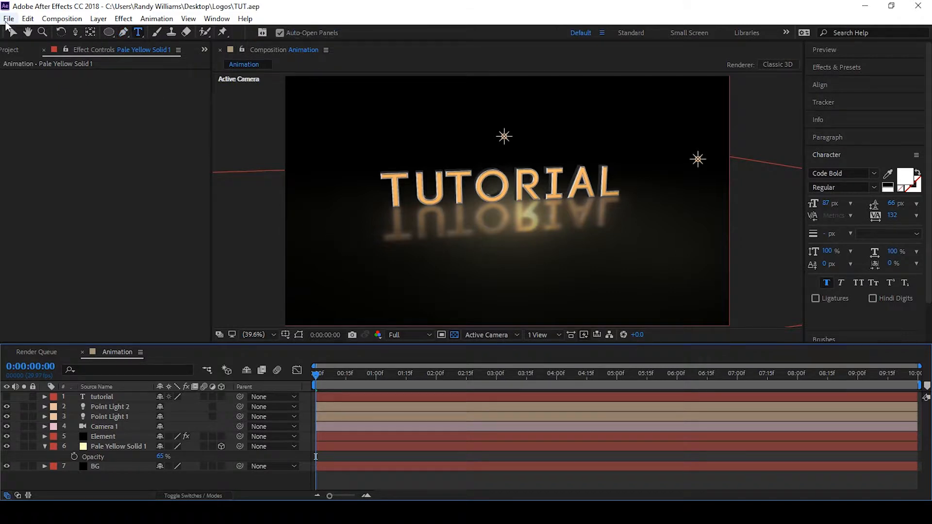
key("v")
left_click(113, 435)
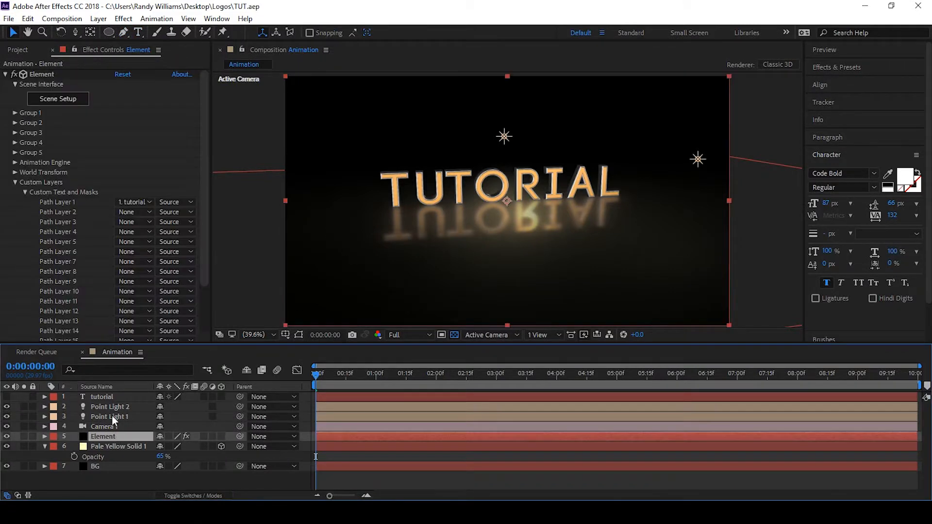
left_click(61, 100)
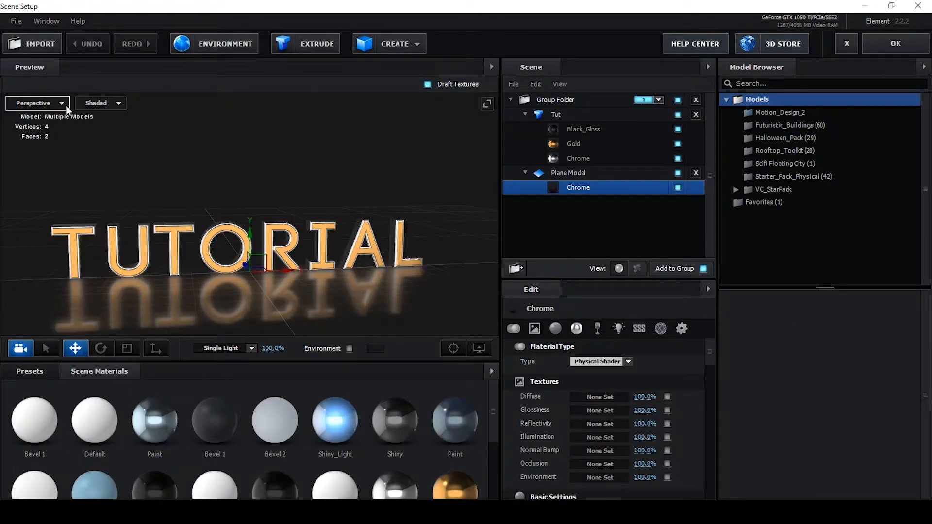
left_click(32, 371)
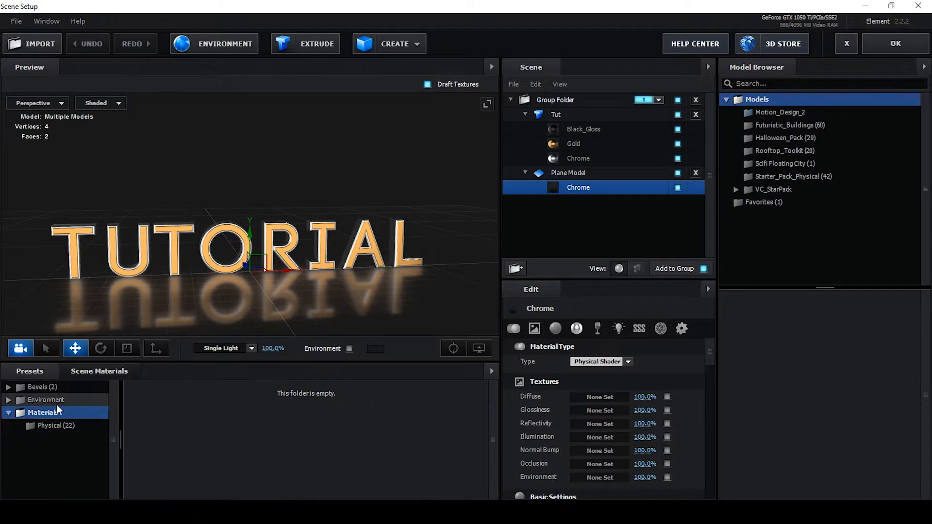
left_click(56, 404)
left_click(62, 427)
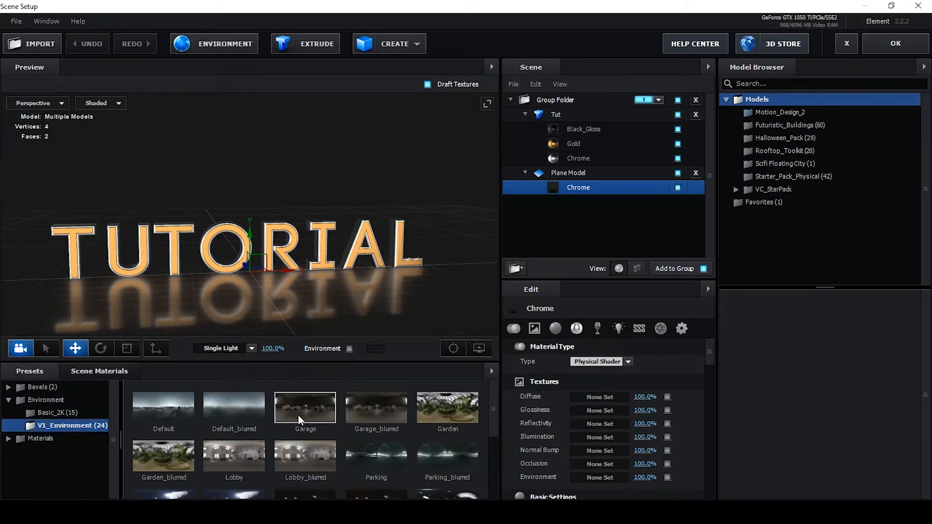
left_click(298, 415)
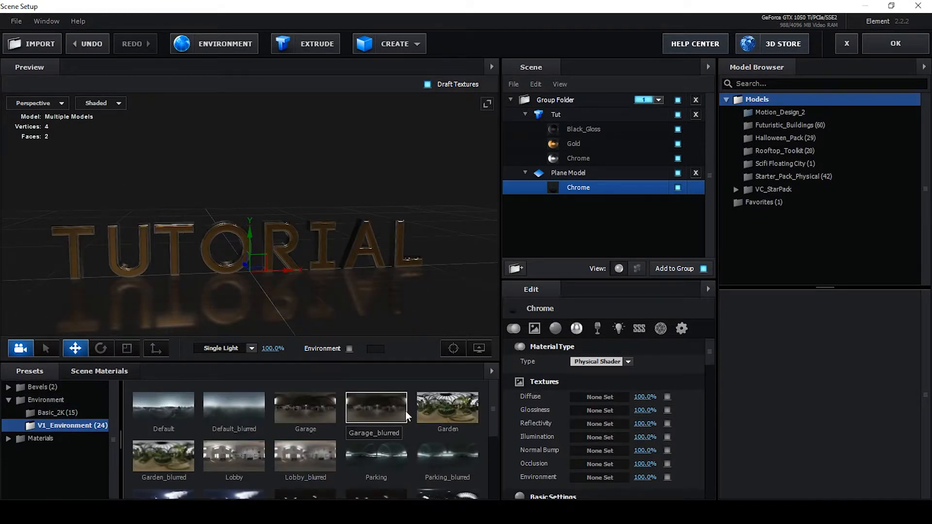
scroll(405, 410, "down", 1)
left_click(443, 416)
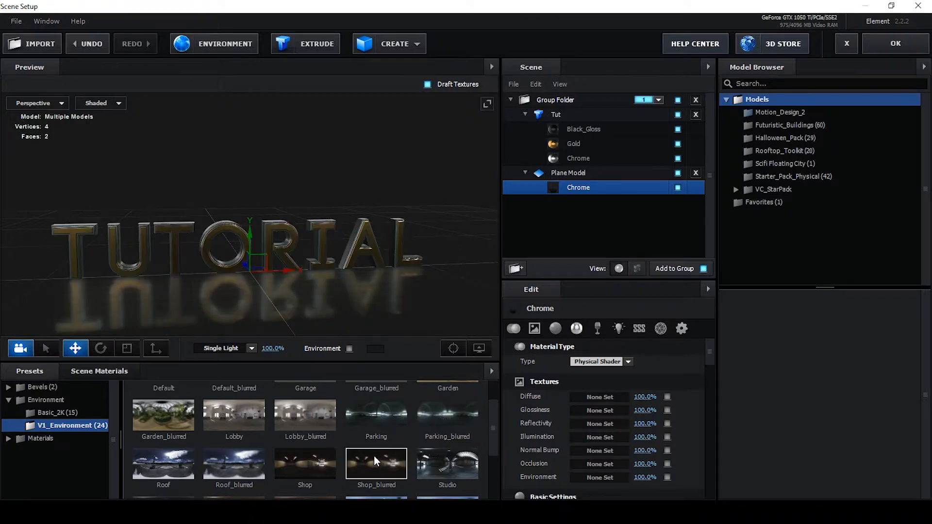
left_click(373, 456)
scroll(375, 452, "down", 2)
left_click(309, 430)
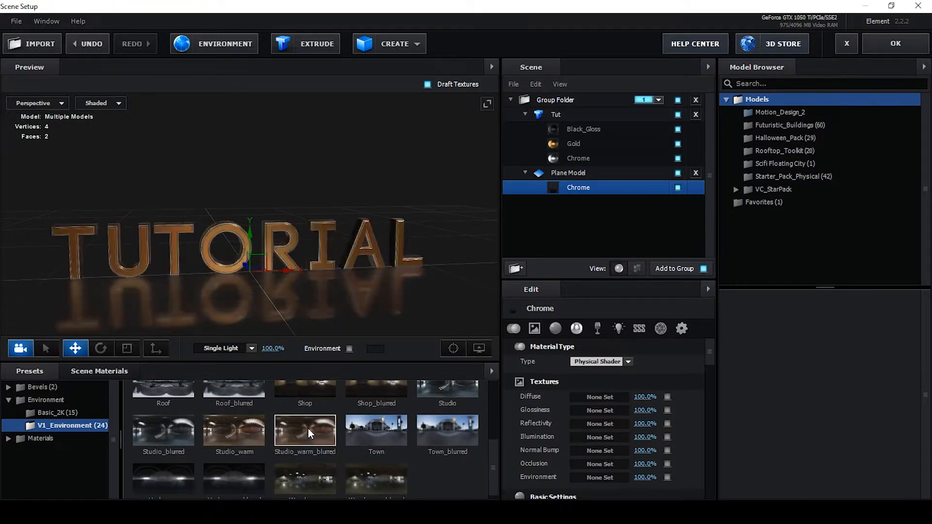
scroll(333, 430, "down", 1)
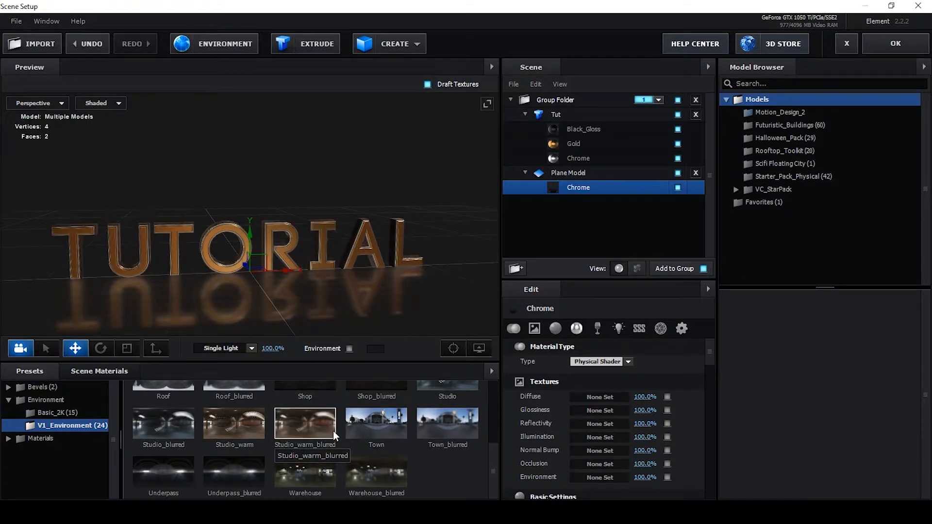
left_click(381, 465)
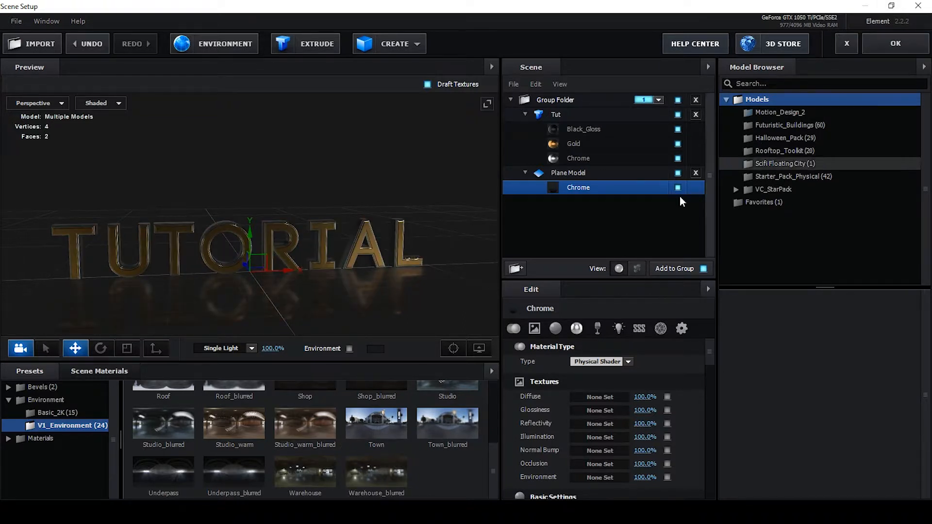
left_click(383, 430)
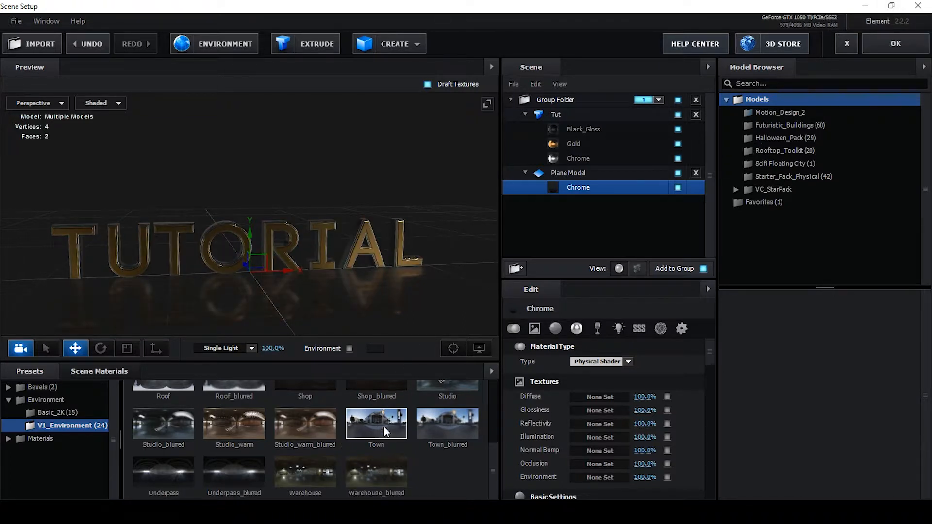
left_click(892, 43)
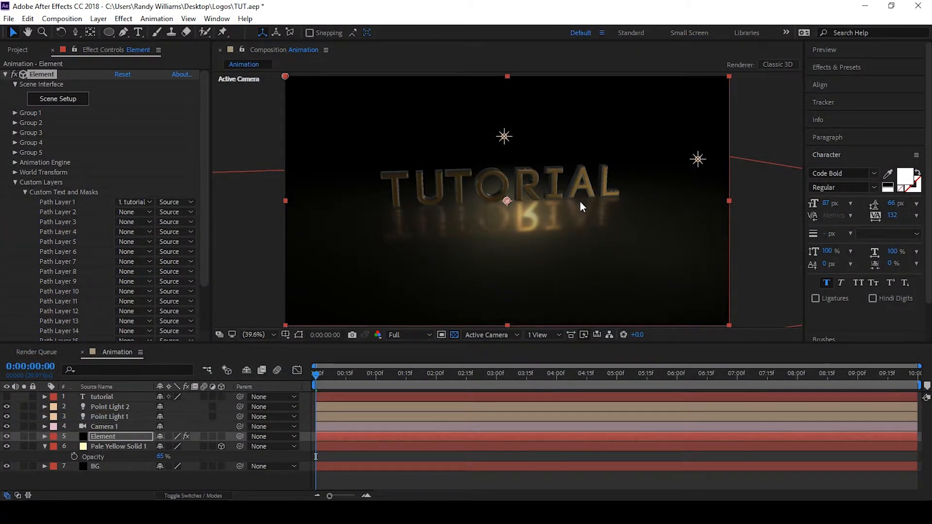
Move Point Light 1 leftward and down to sit beside the end of the text
left_click(698, 159)
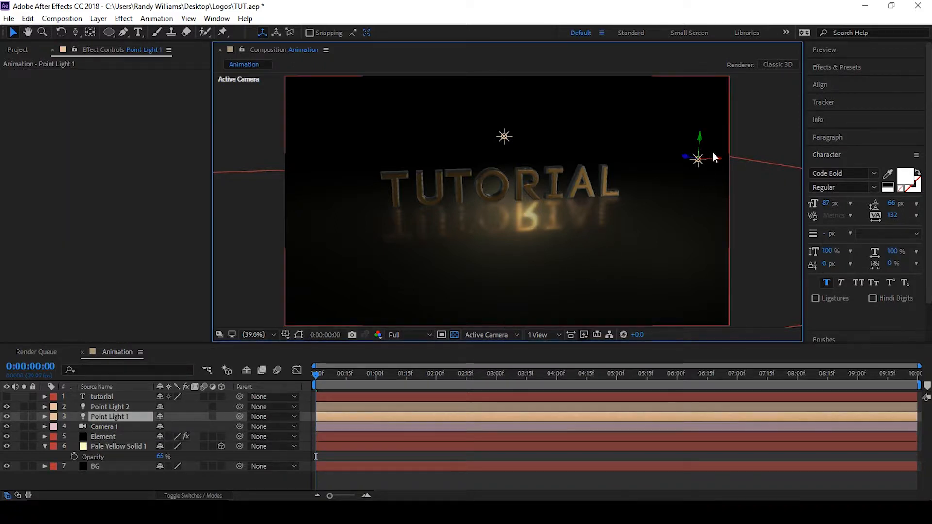
left_click_drag(718, 161, 660, 155)
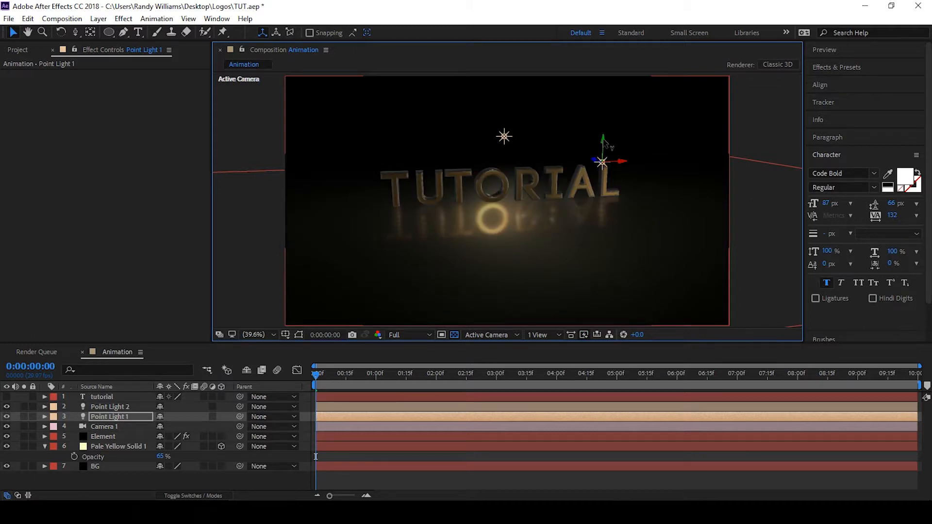
left_click_drag(605, 143, 601, 163)
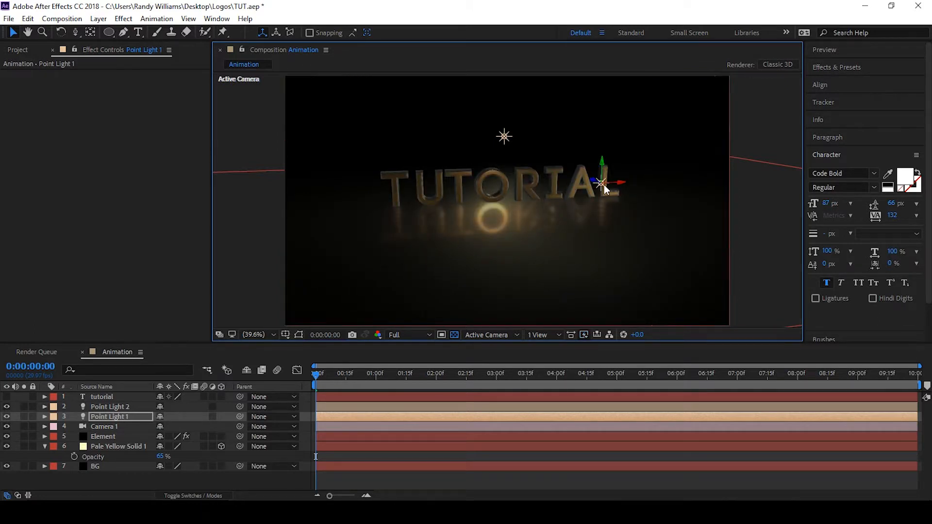
Rename the pale yellow floor solid to Circle
left_click(124, 445)
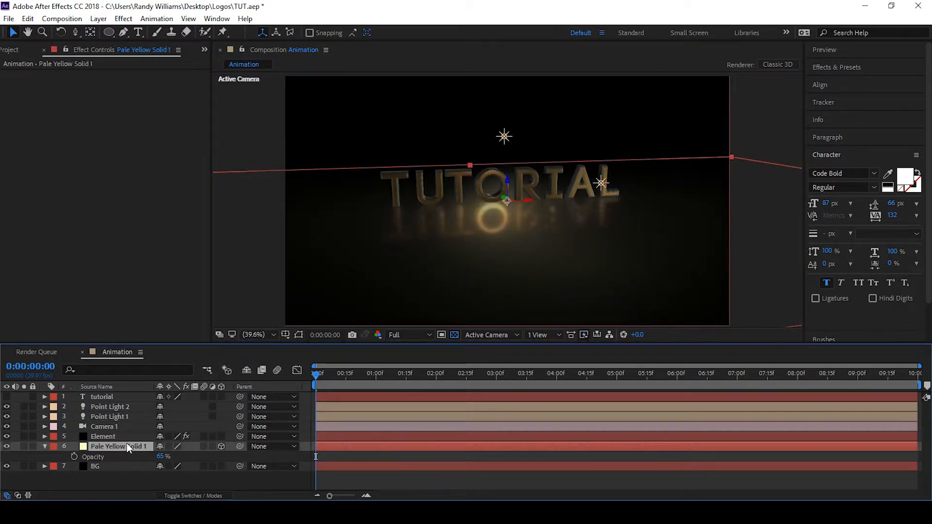
key("a")
key("a")
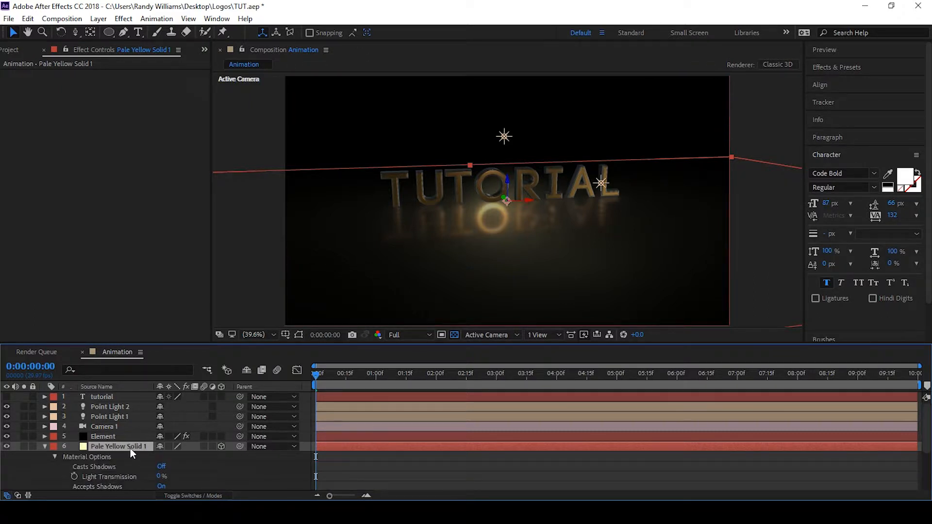
key("Return")
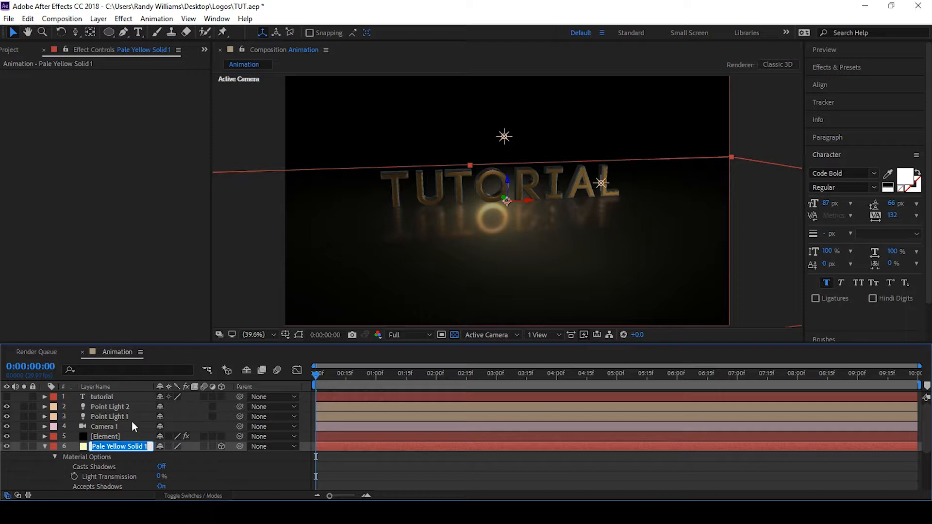
type("Circ")
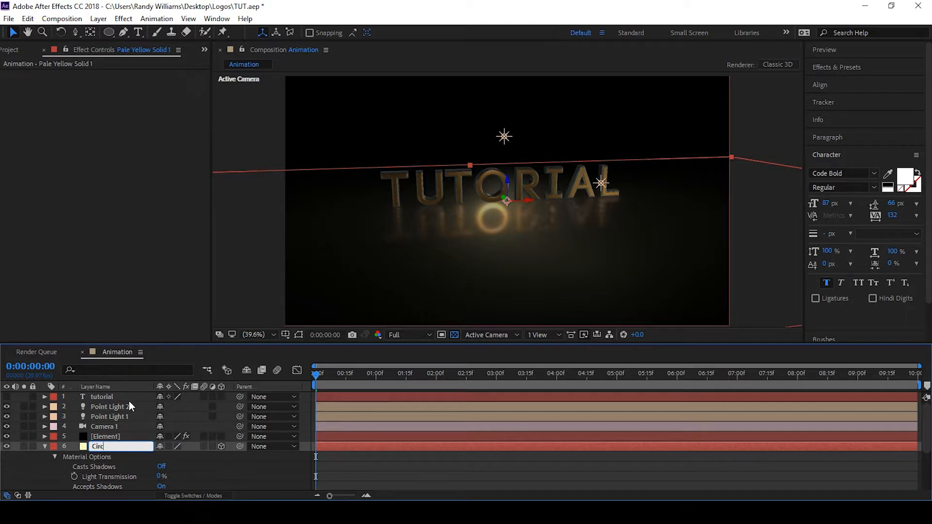
type("le")
Turn off Accepts Lights in the Circle layer's material options
left_click(126, 456)
scroll(112, 455, "down", 2)
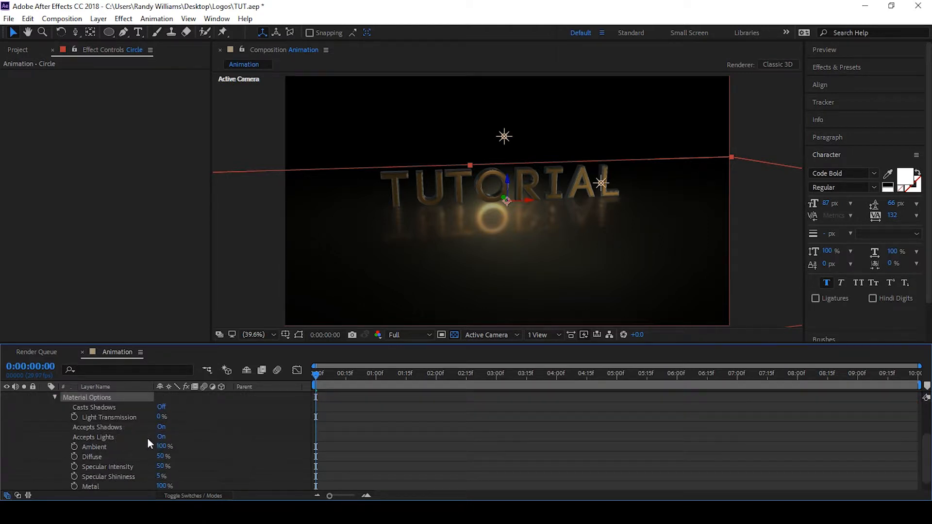
left_click(161, 437)
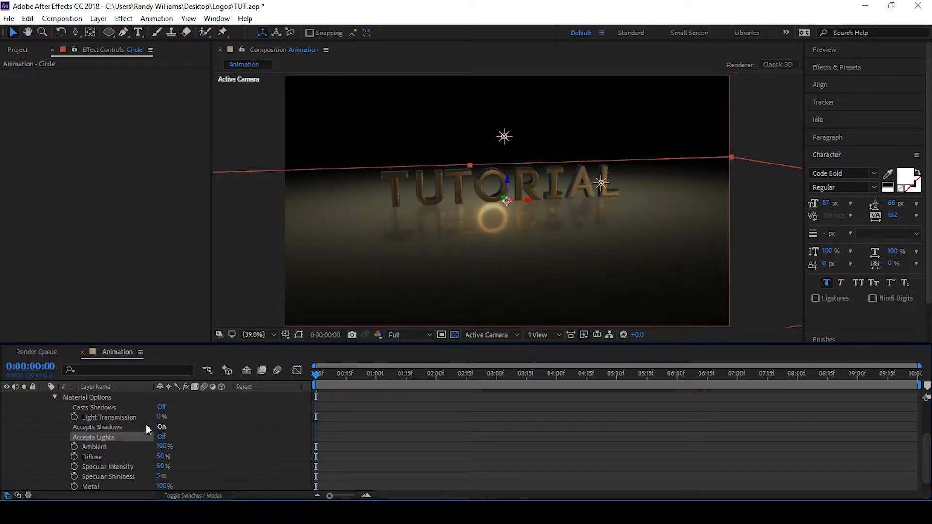
scroll(101, 442, "up", 2)
left_click(43, 446)
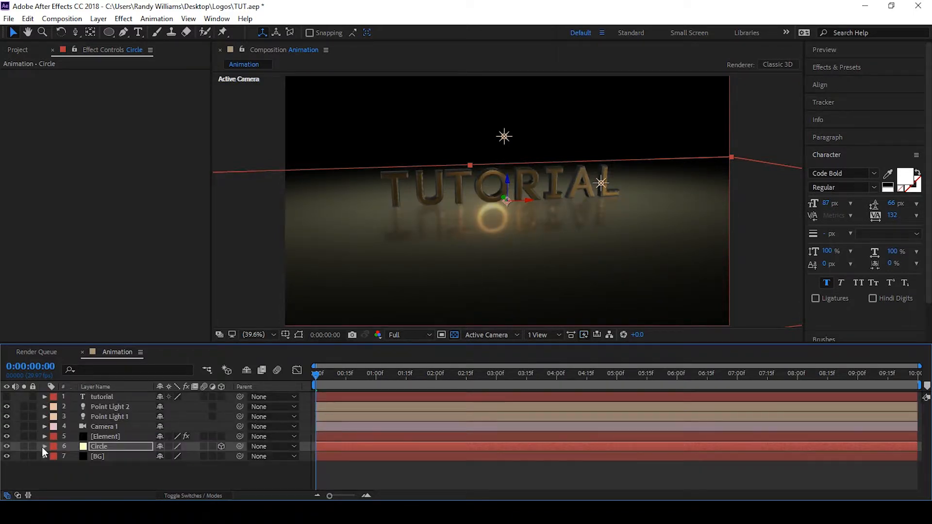
Set the Circle layer's mask expansion to -440 pixels
left_click(102, 447)
key("m")
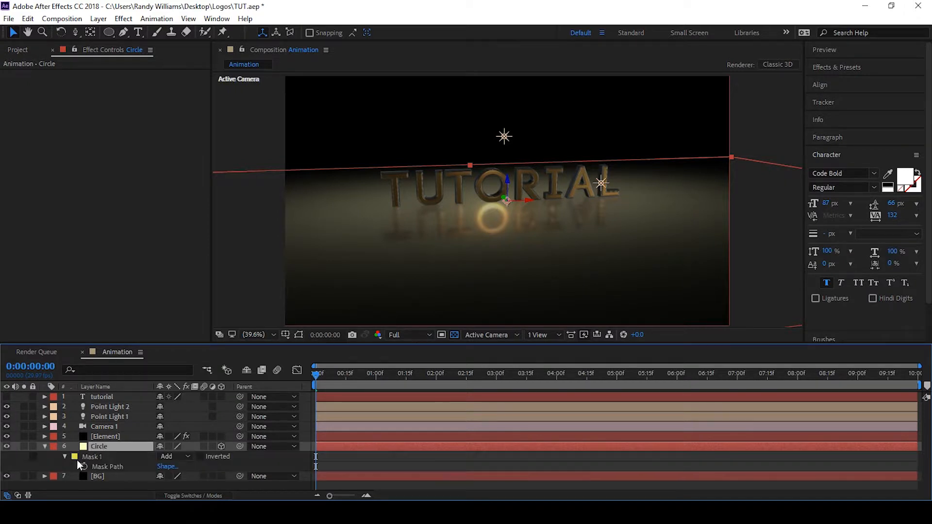
key("m")
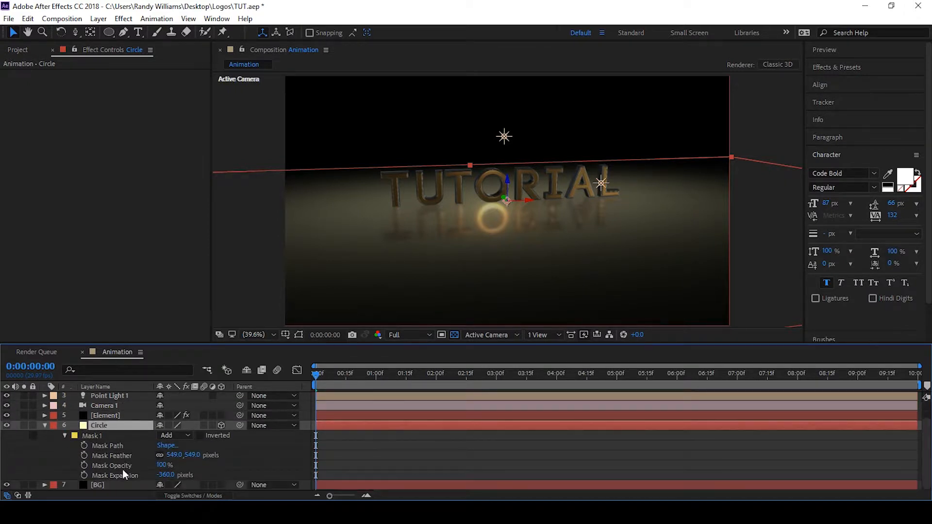
left_click_drag(169, 476, 126, 474)
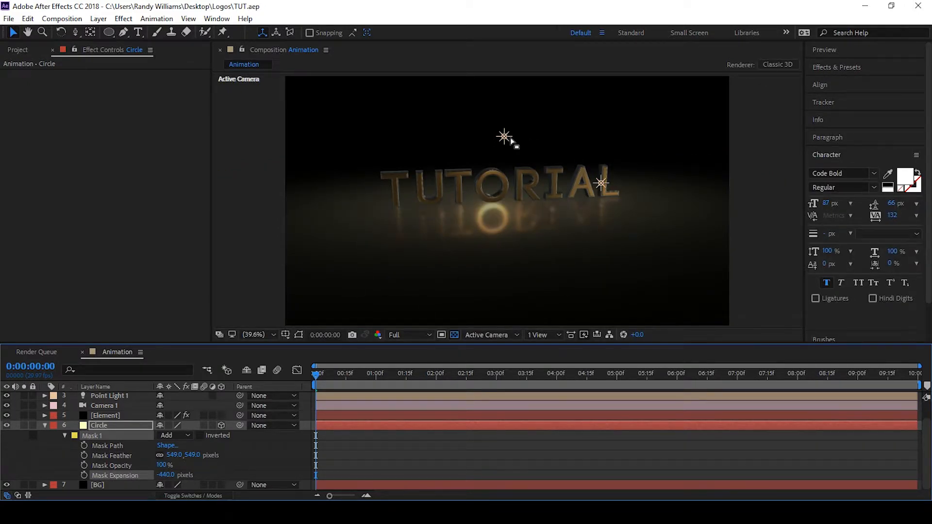
Move Point Light 1 to the left, above the first letter T
left_click(600, 184)
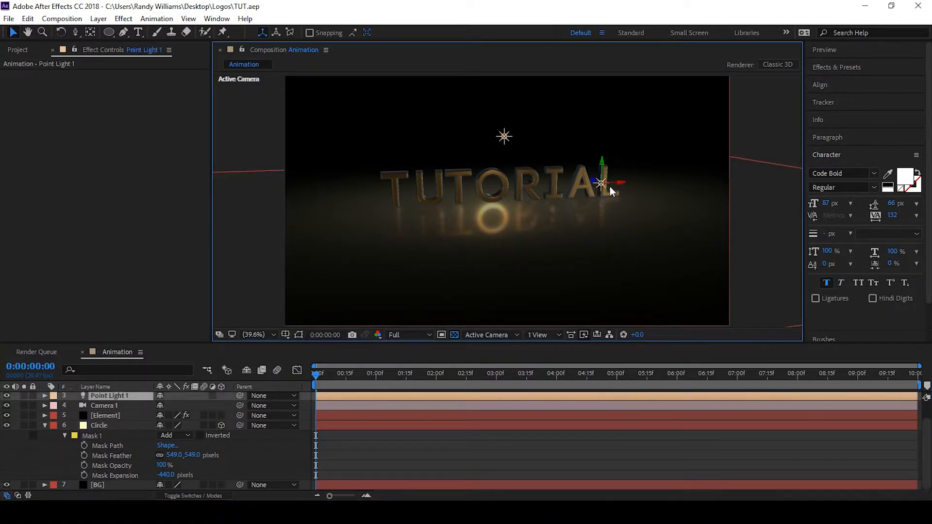
left_click_drag(614, 186, 486, 192)
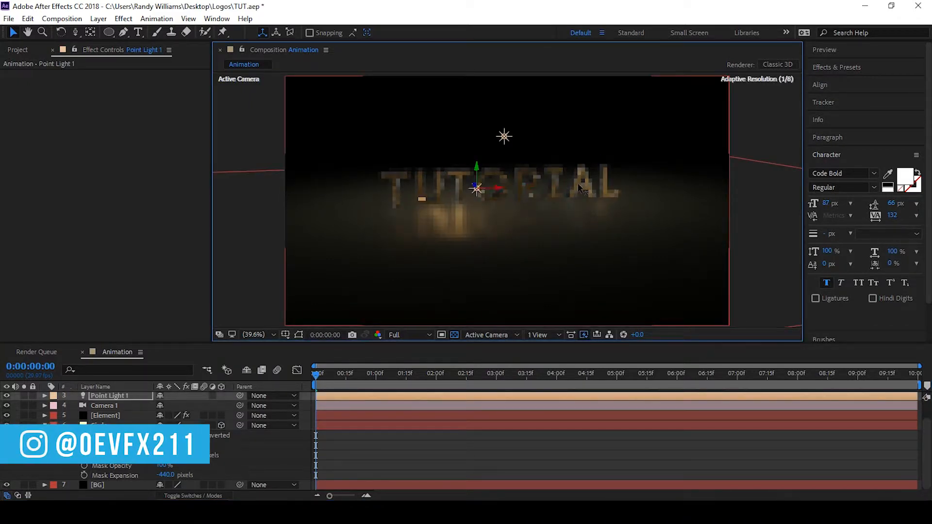
mouse_move(430, 169)
left_mouse_down()
mouse_move(427, 159)
mouse_move(433, 168)
left_mouse_up()
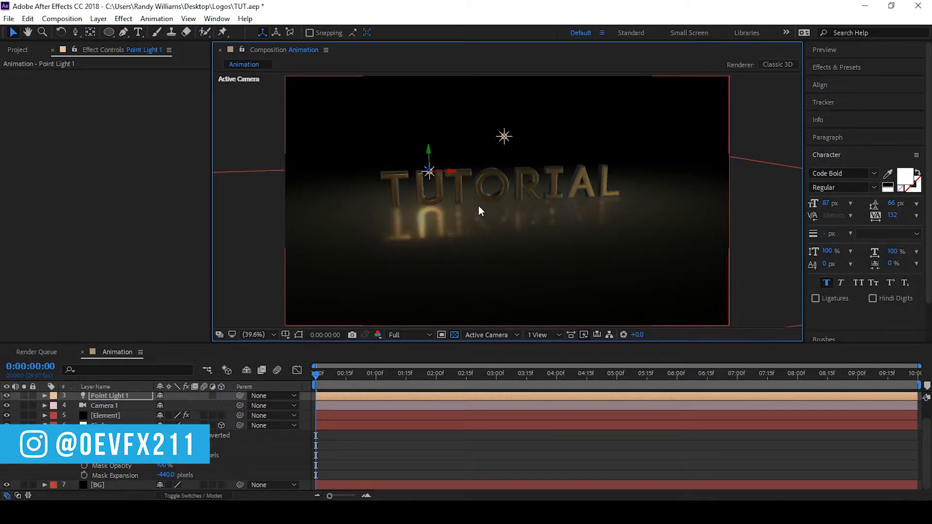
Duplicate Point Light 1 and move the copy far to the right of the text
key("ctrl+d")
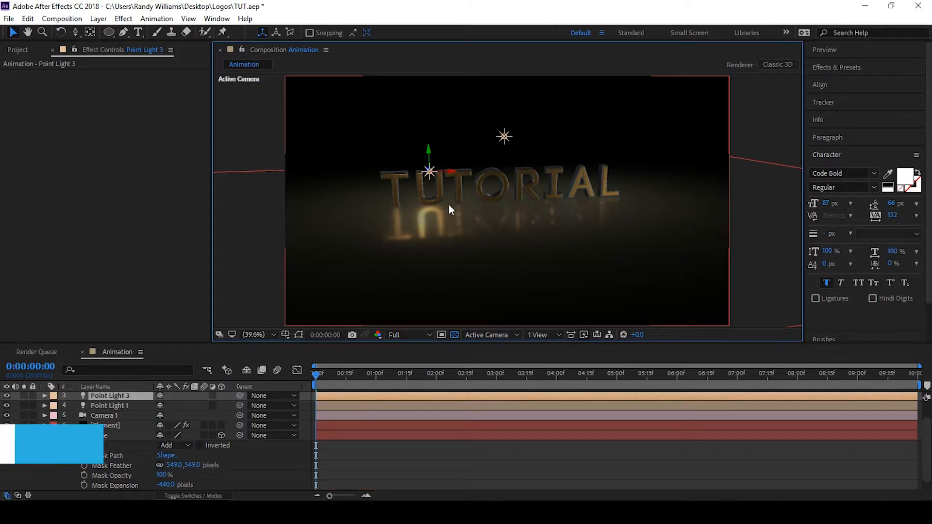
left_click_drag(452, 175, 556, 160)
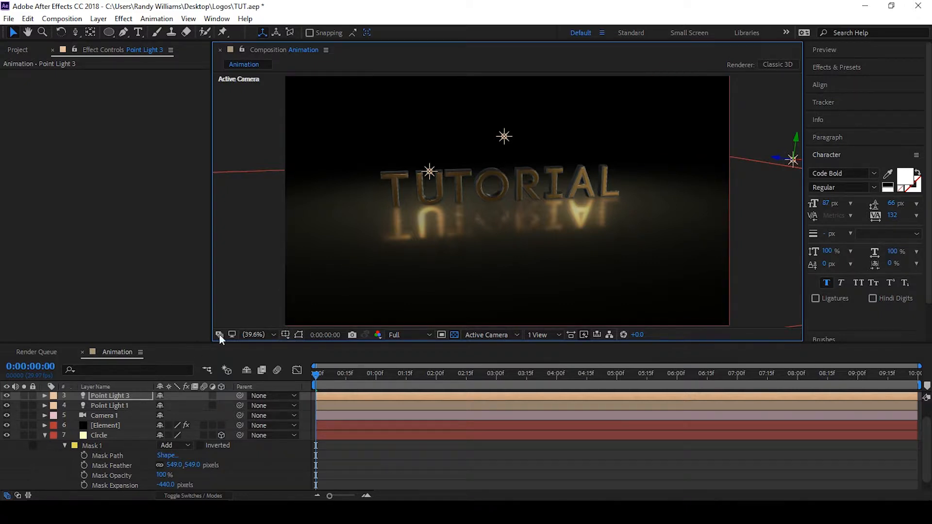
Orbit the camera to a lower, more frontal view of the text
key("c")
left_click_drag(470, 243, 478, 234)
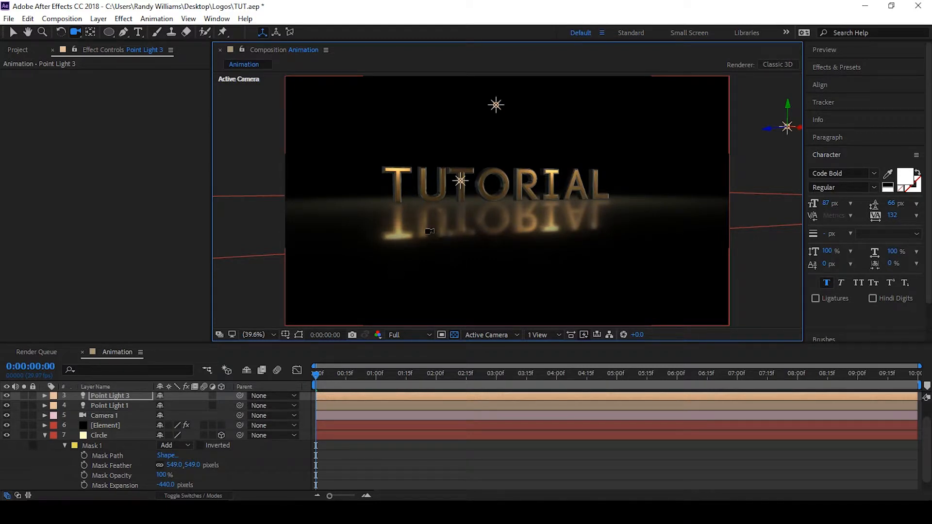
Save the project
key("ctrl+s")
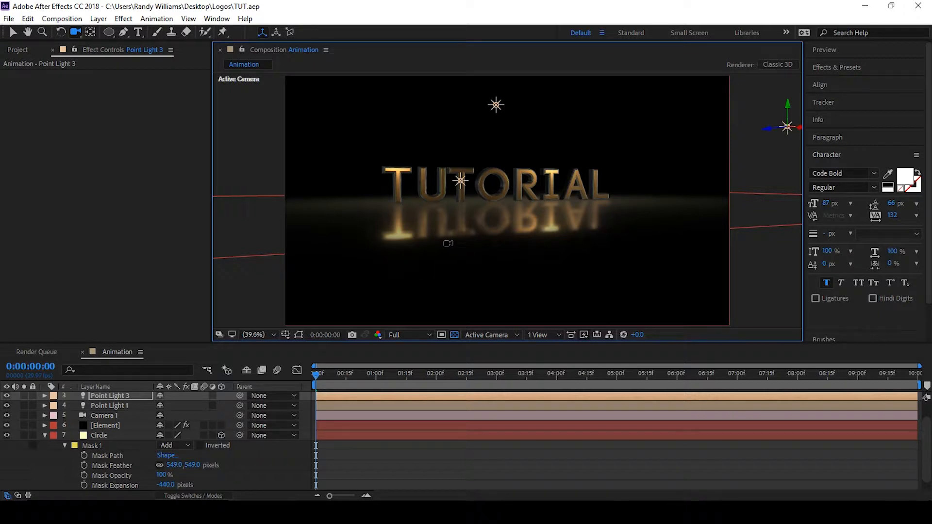
left_click(104, 425)
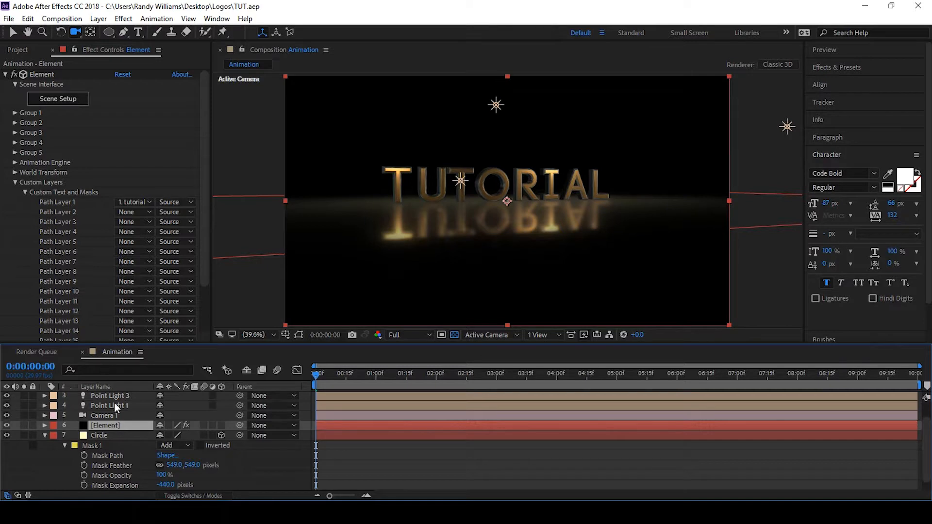
scroll(109, 414, "up", 1)
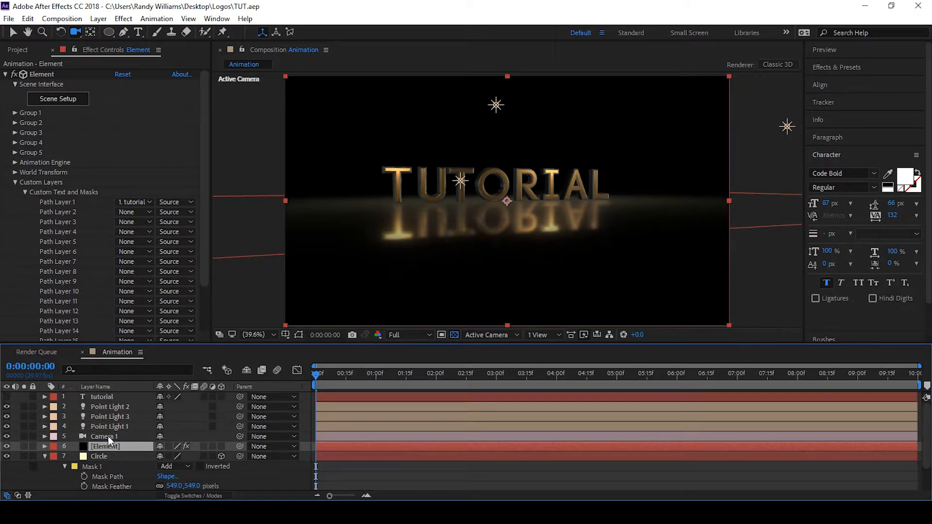
left_click(108, 436)
key("ctrl+d")
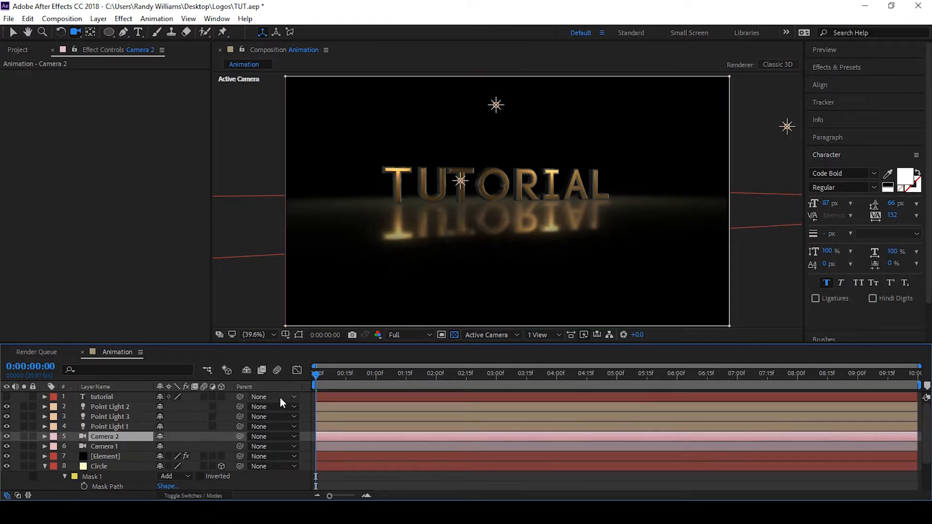
key("ctrl+z")
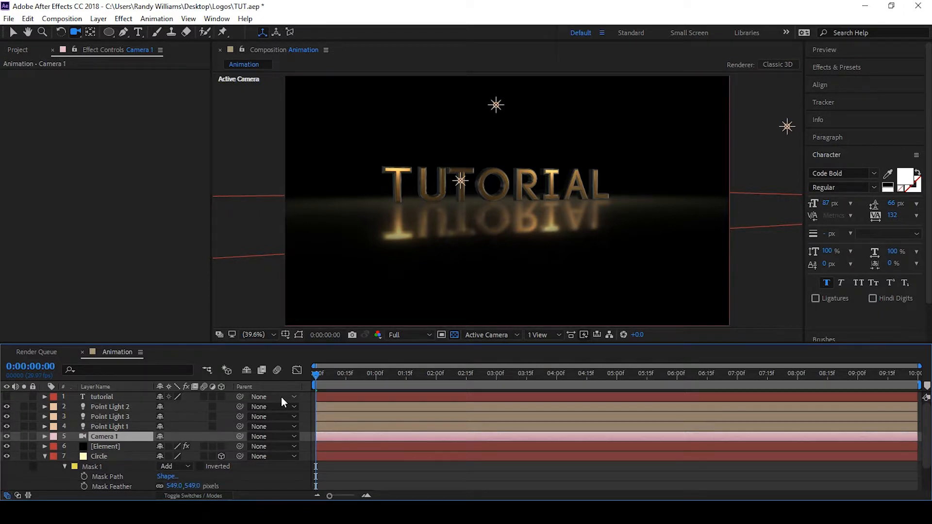
Save the project, expand Camera 1's Transform properties and orbit the camera slightly to adjust the view
key("ctrl+s")
left_click_drag(322, 377, 295, 375)
left_click(44, 437)
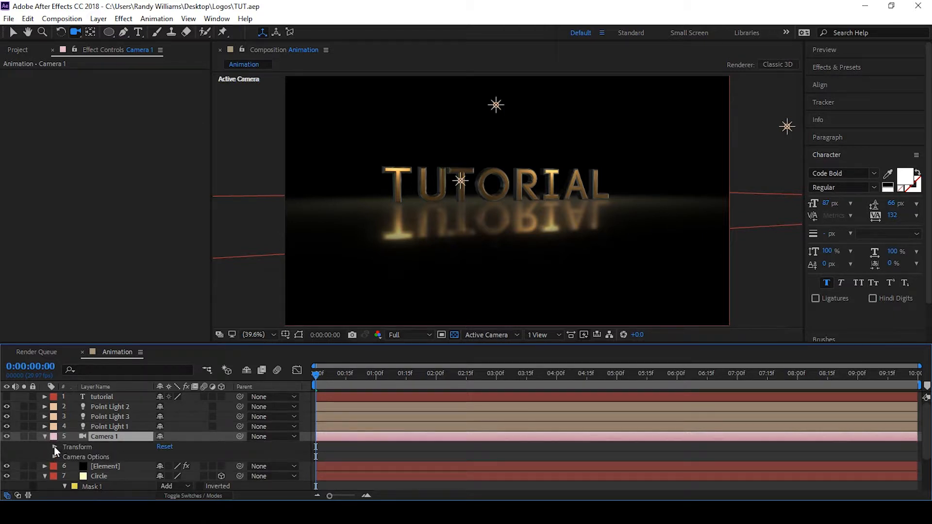
left_click(52, 445)
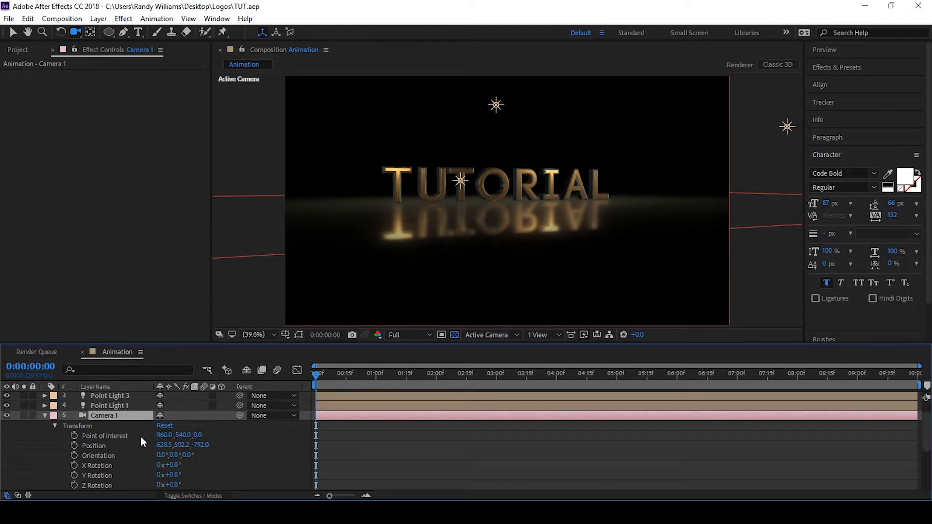
left_click_drag(388, 255, 408, 250)
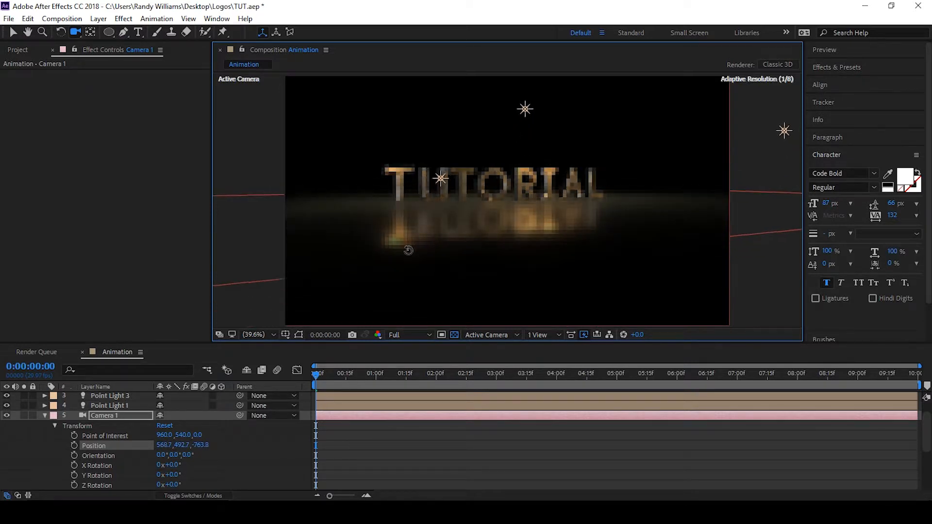
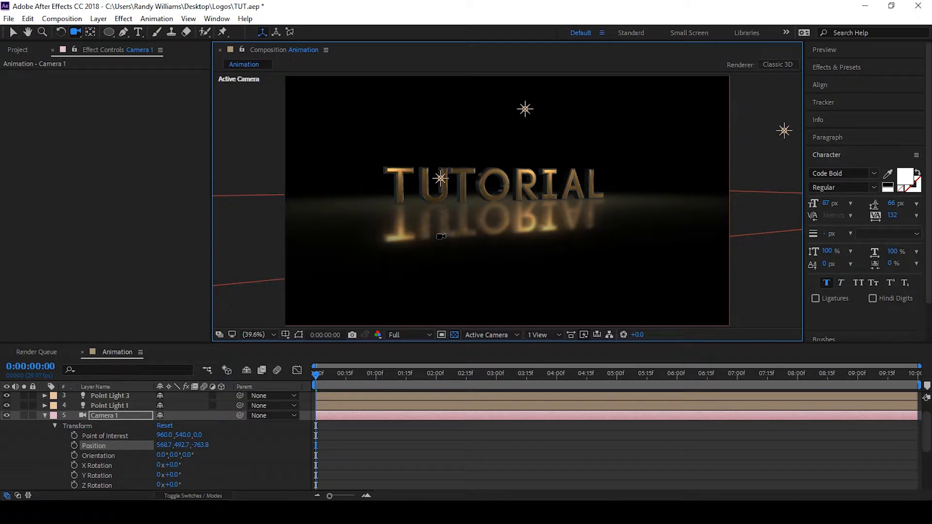
Orbit the camera slightly and add starting keyframes for Camera 1's Point of Interest and Position at 0 s
key("c")
key("c")
left_click_drag(429, 228, 426, 258)
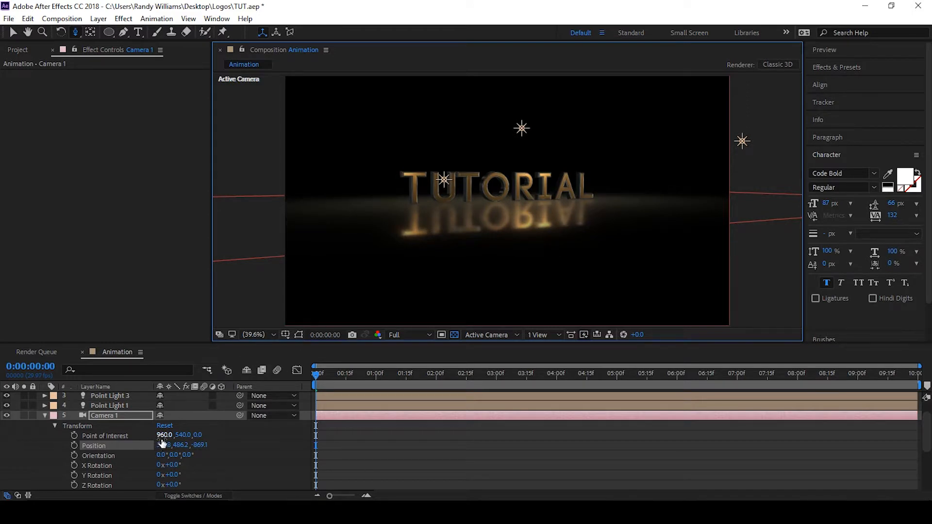
left_click(74, 445)
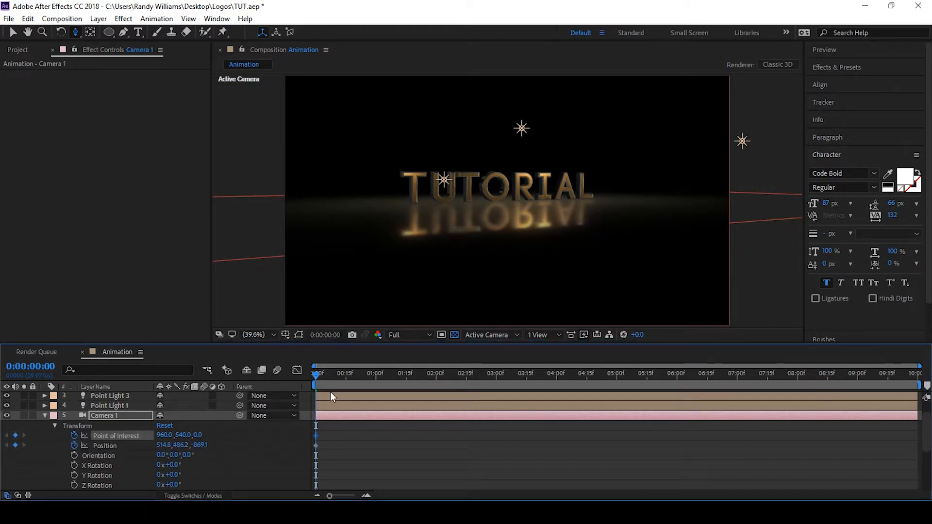
At 5 seconds, orbit and dolly the camera to a closer, more frontal view of the text
left_click_drag(324, 372, 617, 386)
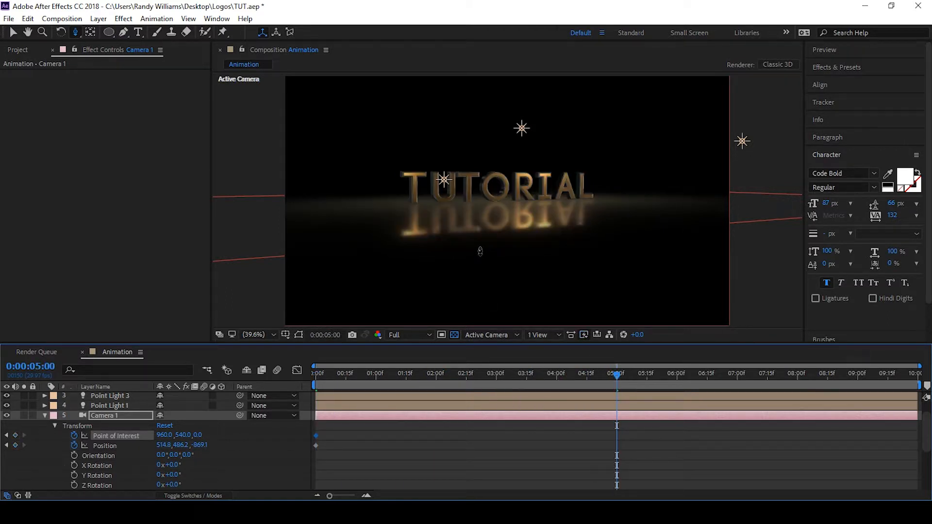
left_click_drag(496, 245, 527, 226)
key("c")
key("c")
key("c")
left_click(603, 453)
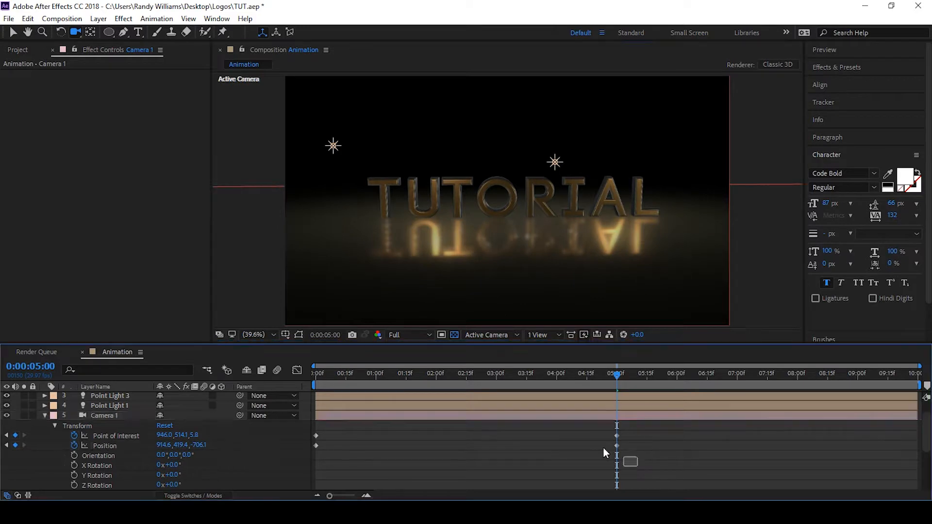
Set the preview resolution to Half and play back the camera move
left_click_drag(603, 448, 310, 427)
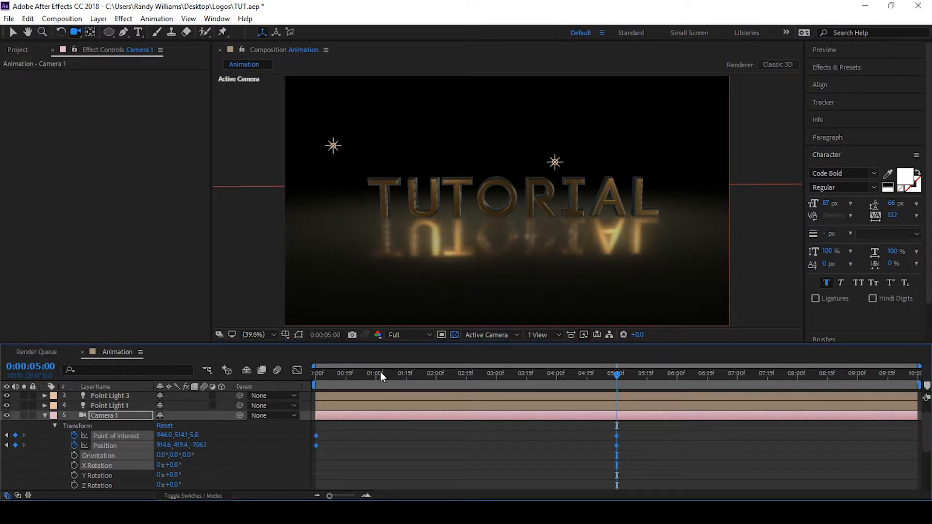
left_click(316, 374)
left_click(397, 335)
left_click(417, 377)
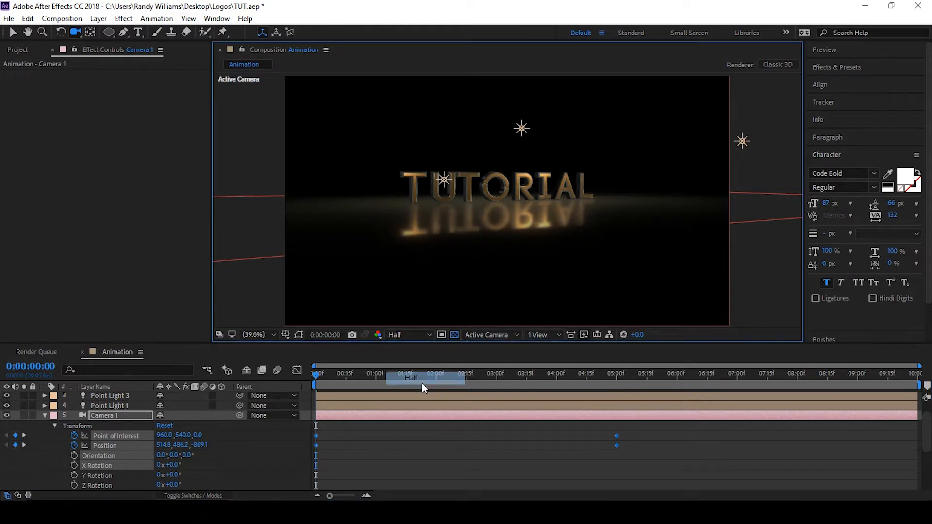
key("space")
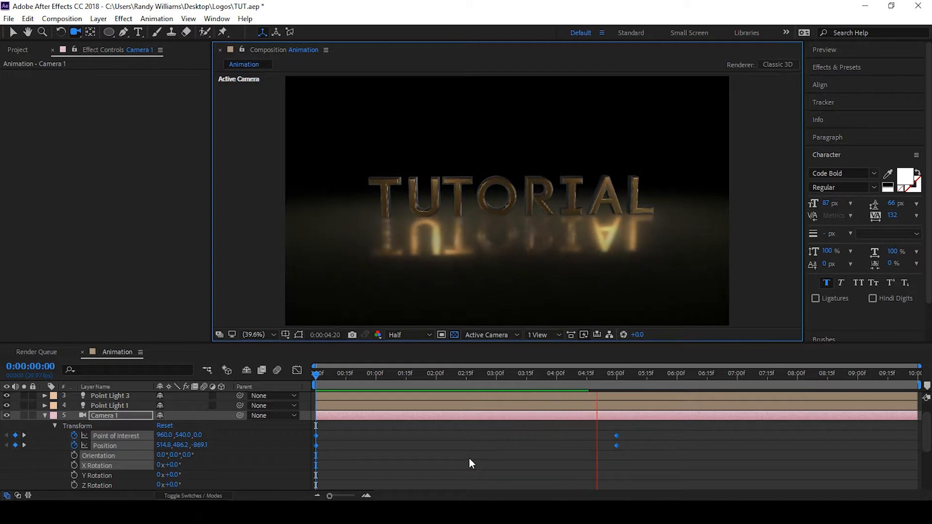
key("space")
Apply Easy Ease to all of Camera 1's keyframes and preview the animation from the start
left_click_drag(645, 469, 313, 432)
key("F9")
left_click_drag(416, 377, 283, 389)
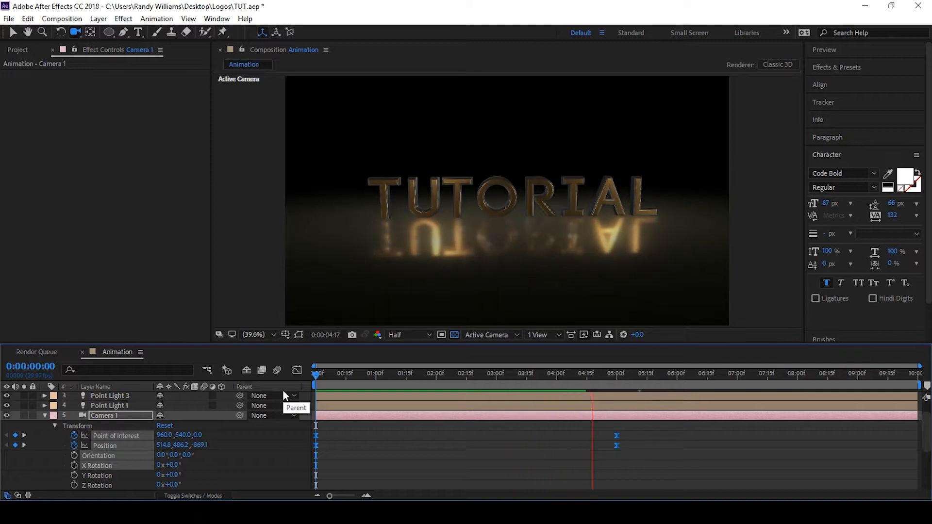
key("space")
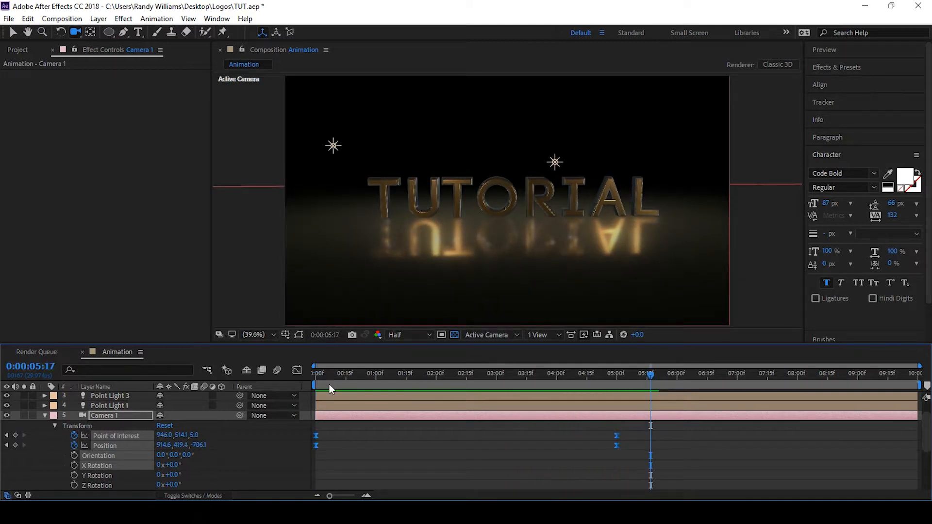
Save the project and open the Element layer's effect settings
key("ctrl+s")
left_click(44, 416)
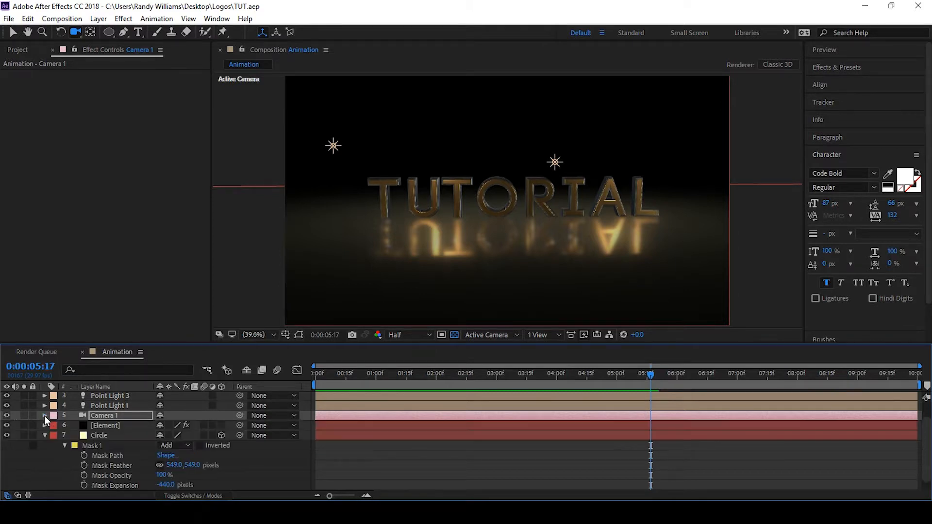
left_click(103, 427)
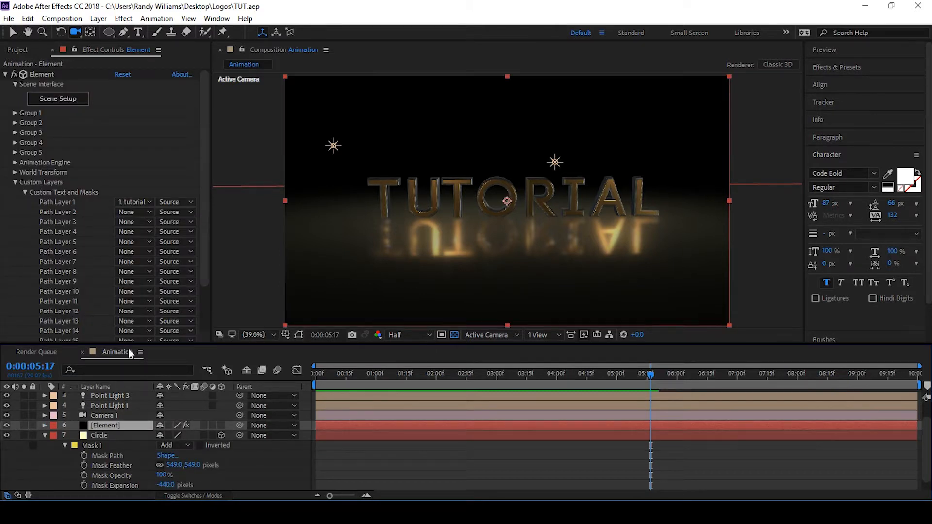
Try enabling Ambient Occlusion in the Element effect's Render Settings
left_click(25, 192)
left_click(16, 182)
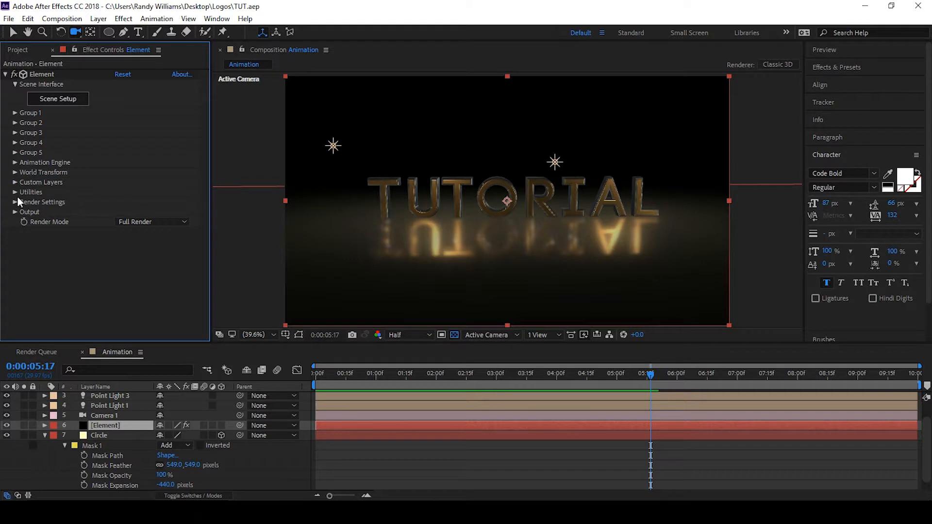
left_click(15, 202)
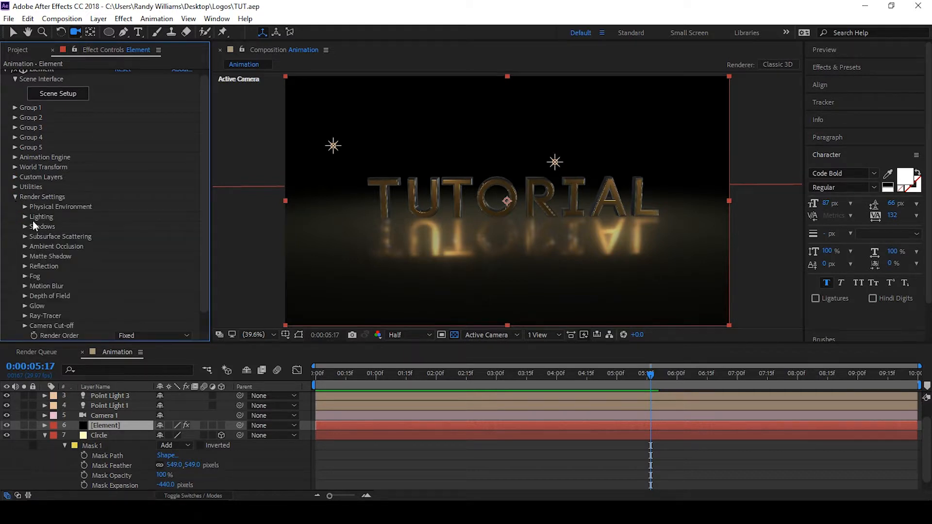
left_click(24, 246)
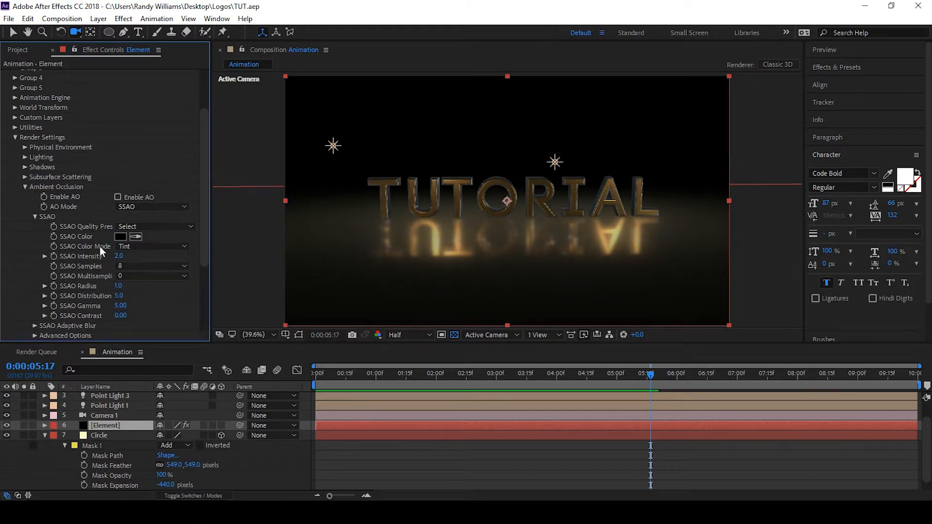
left_click(119, 196)
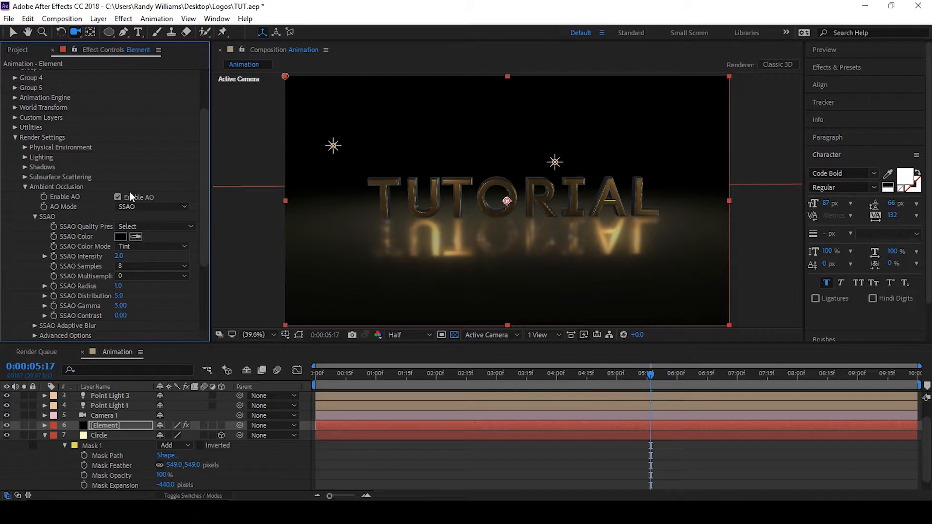
left_click(117, 196)
left_click(25, 187)
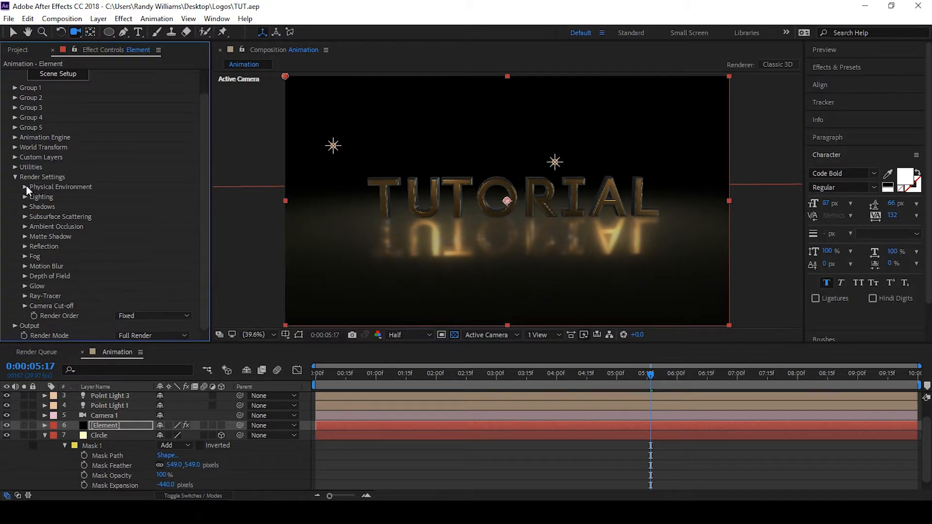
left_click(15, 178)
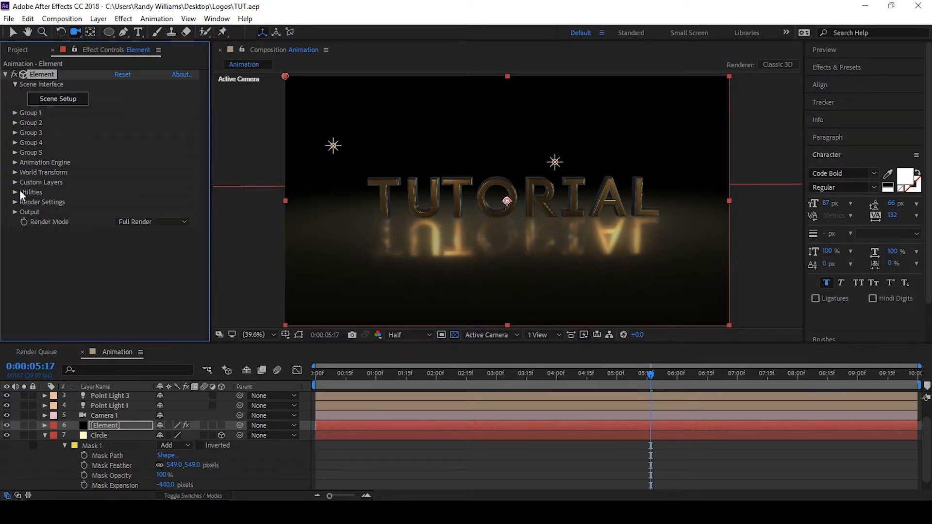
Enable Enhanced Multisampling in the Element effect's Output settings
left_click(14, 212)
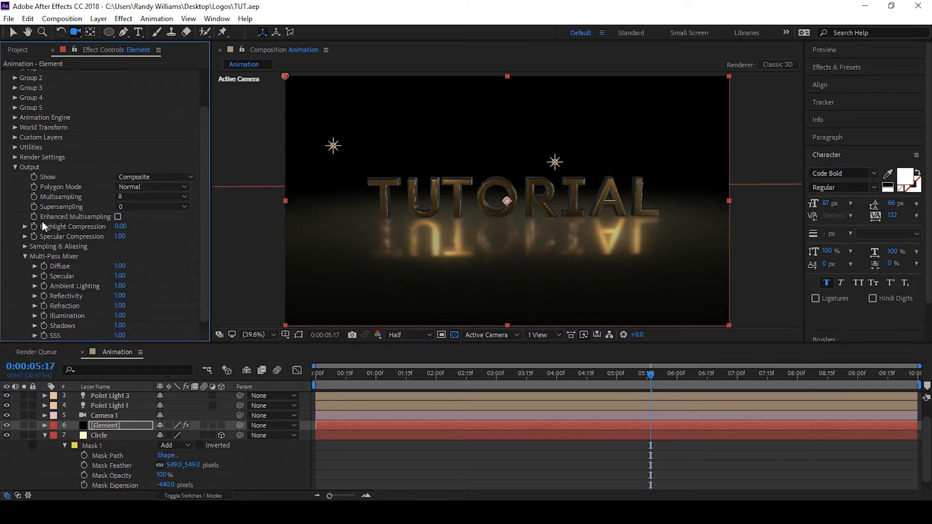
left_click(118, 217)
scroll(549, 209, "up", 5)
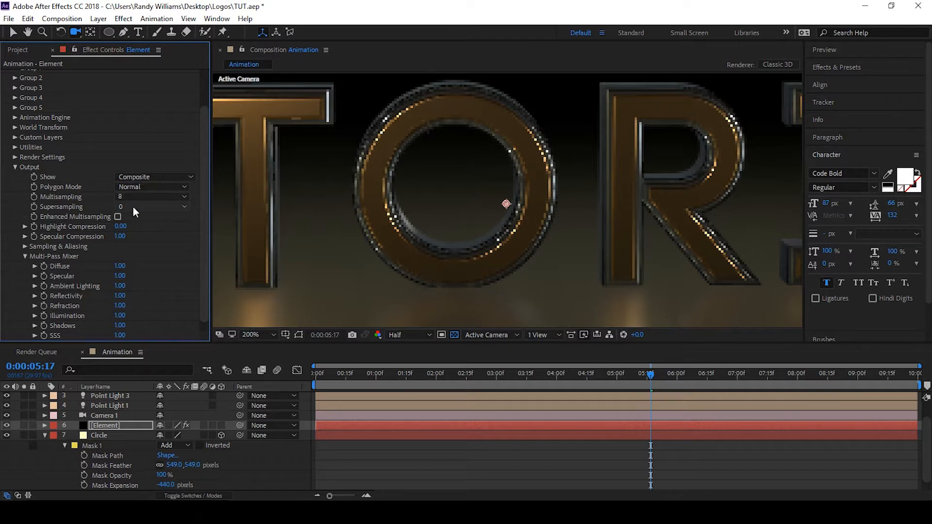
left_click(117, 216)
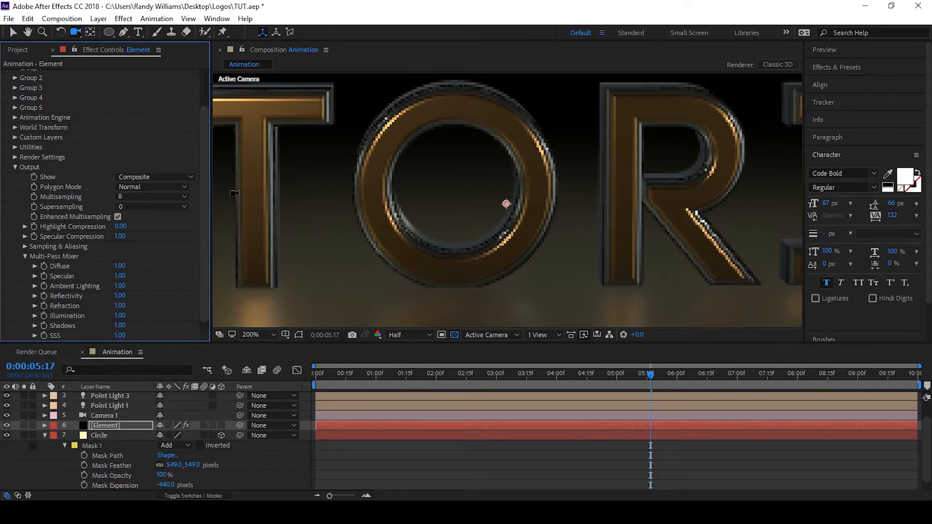
Fit the composition view and preview the camera animation from the start
scroll(326, 192, "down", 1)
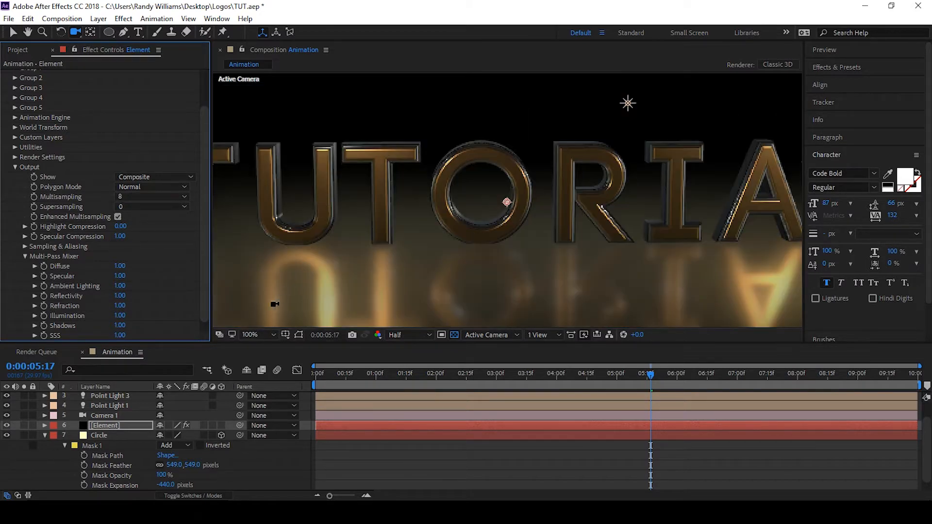
left_click(262, 333)
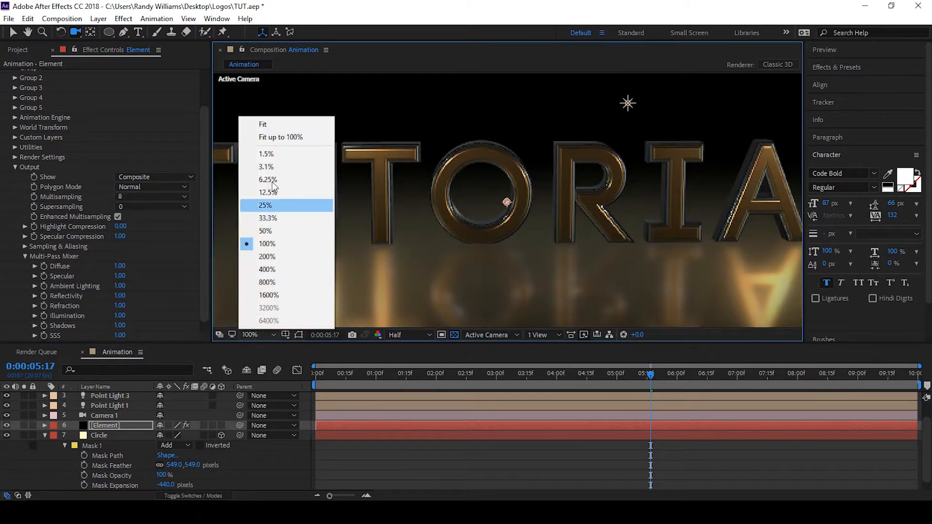
left_click(263, 125)
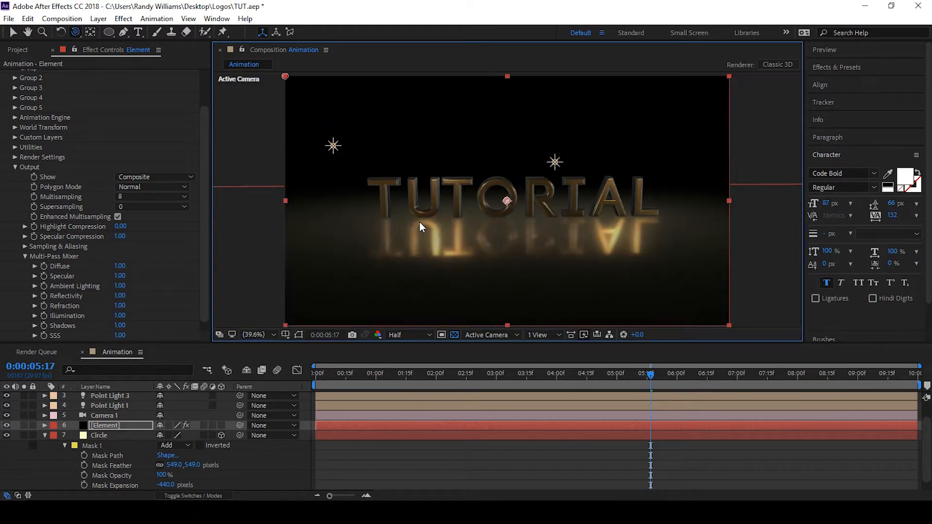
key("v")
left_click_drag(642, 373, 299, 372)
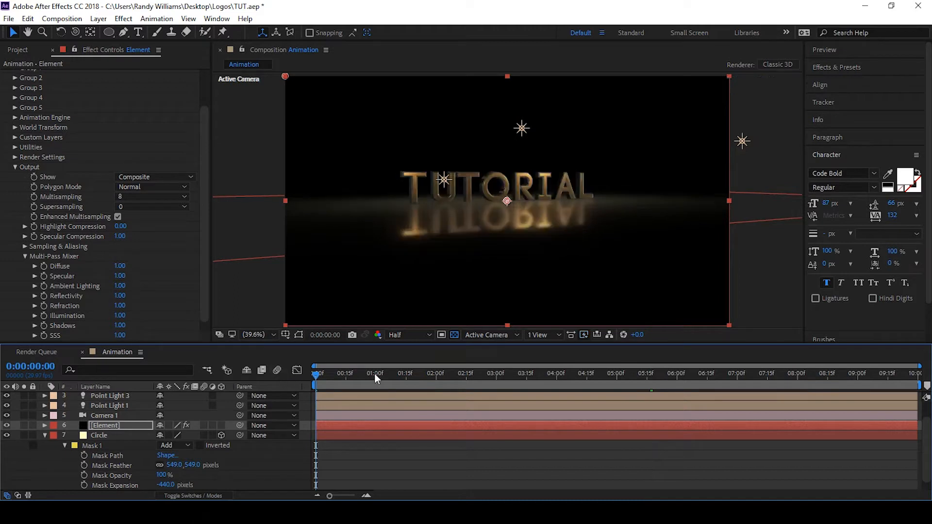
key("space")
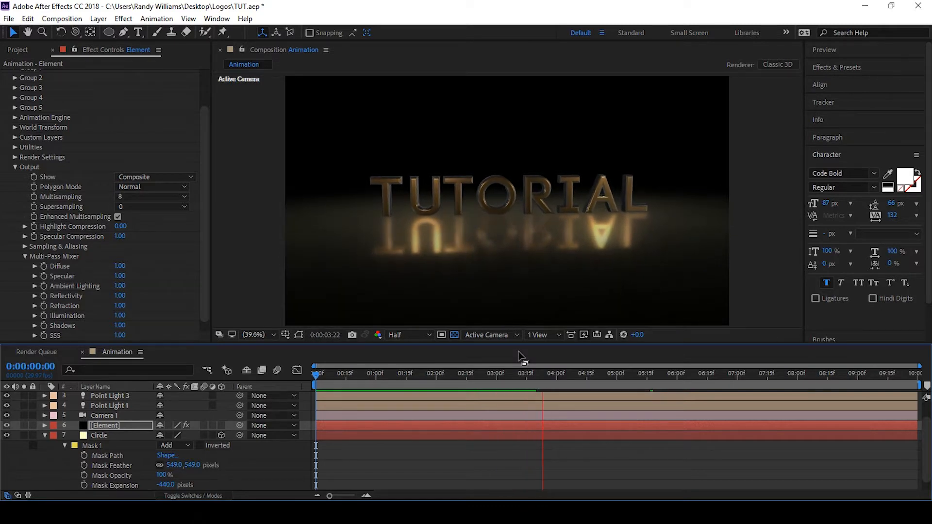
key("space")
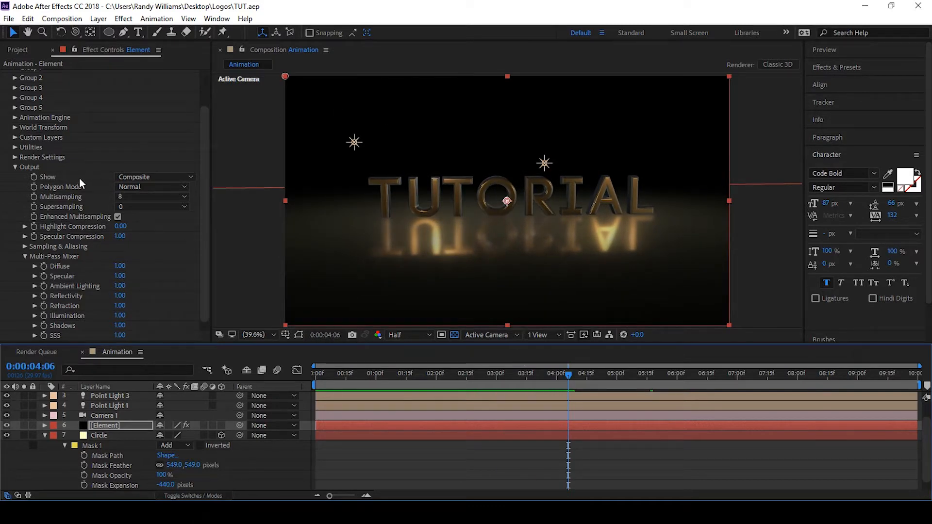
Expand the Particle Replicator properties of Group 1 in the Element effect
left_click(14, 167)
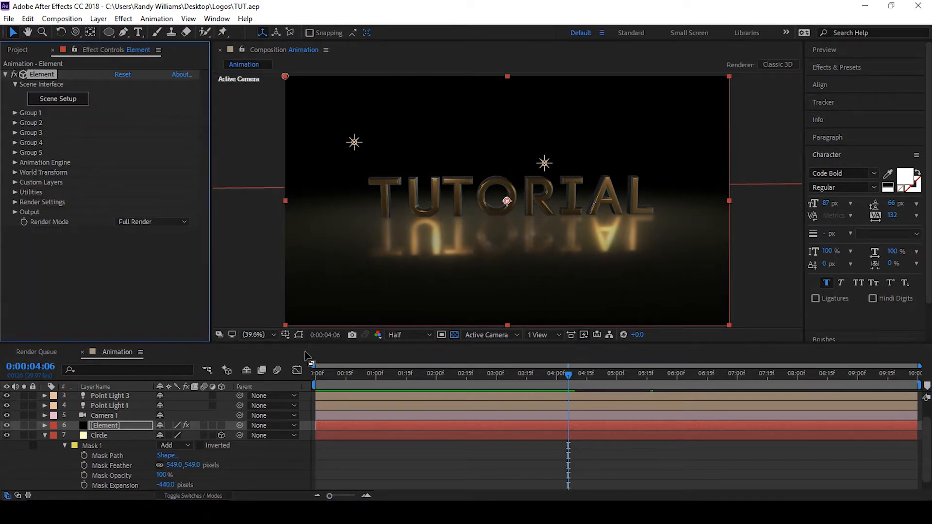
left_click_drag(333, 372, 301, 375)
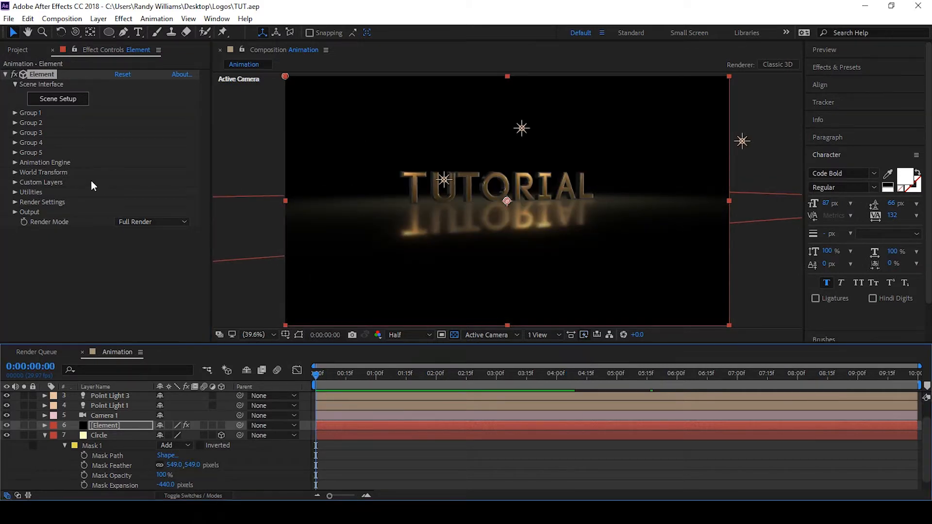
left_click(13, 112)
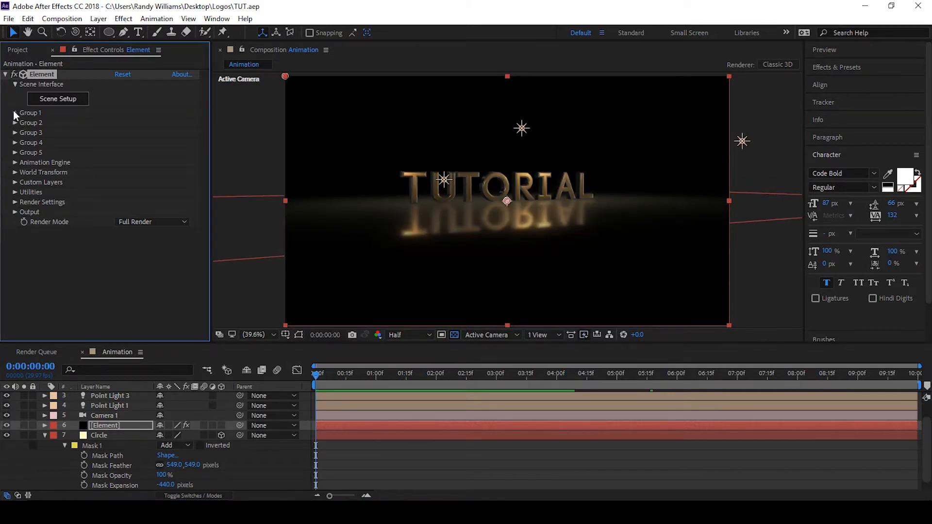
left_click(23, 161)
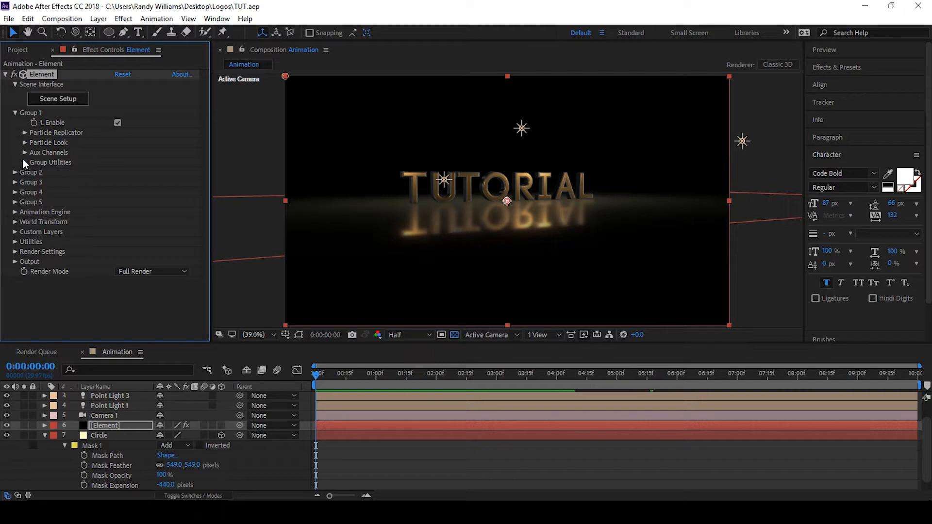
left_click(24, 132)
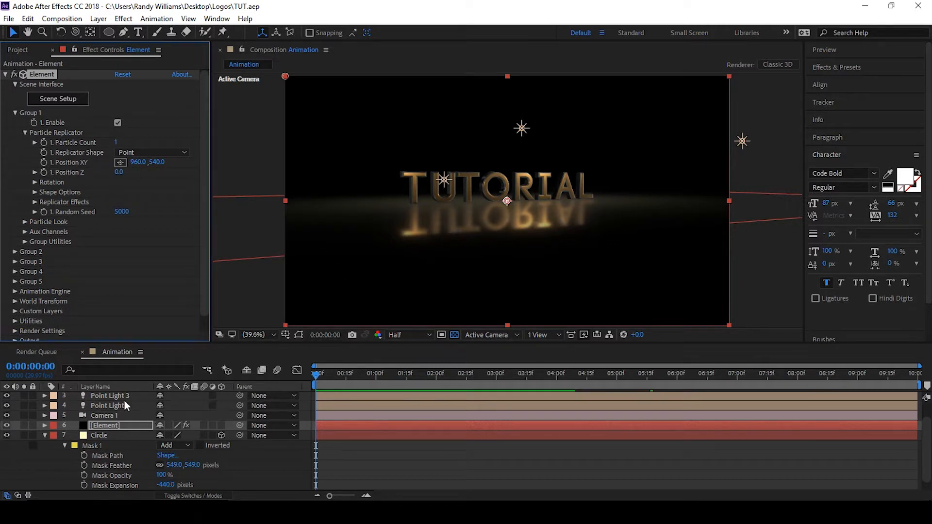
Add a Group 1 Position XY keyframe of 960, 540 at 5 seconds in the Element effect
left_click(112, 414)
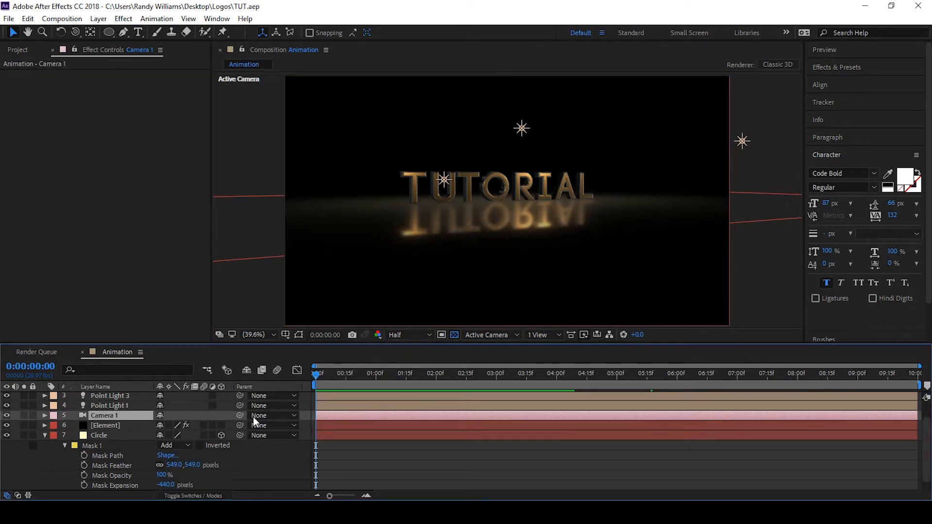
key("u")
left_click_drag(611, 374, 616, 374)
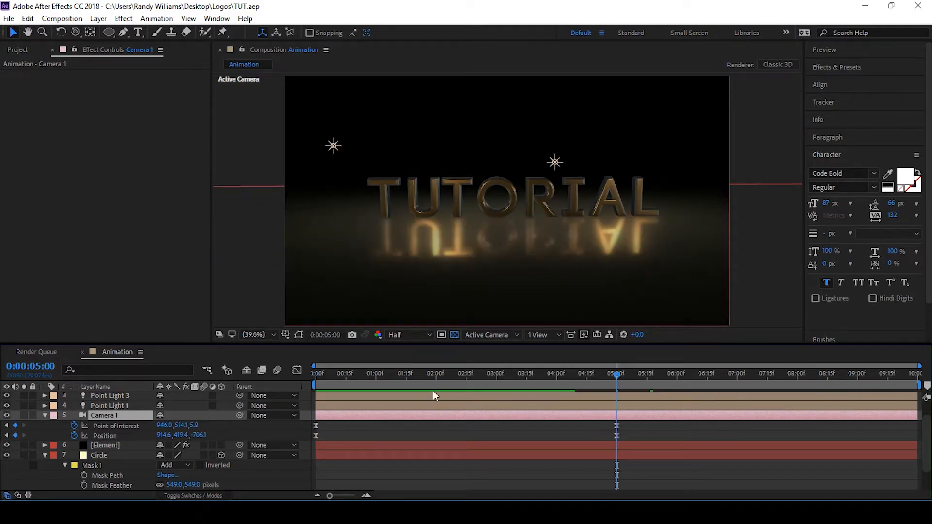
left_click(108, 445)
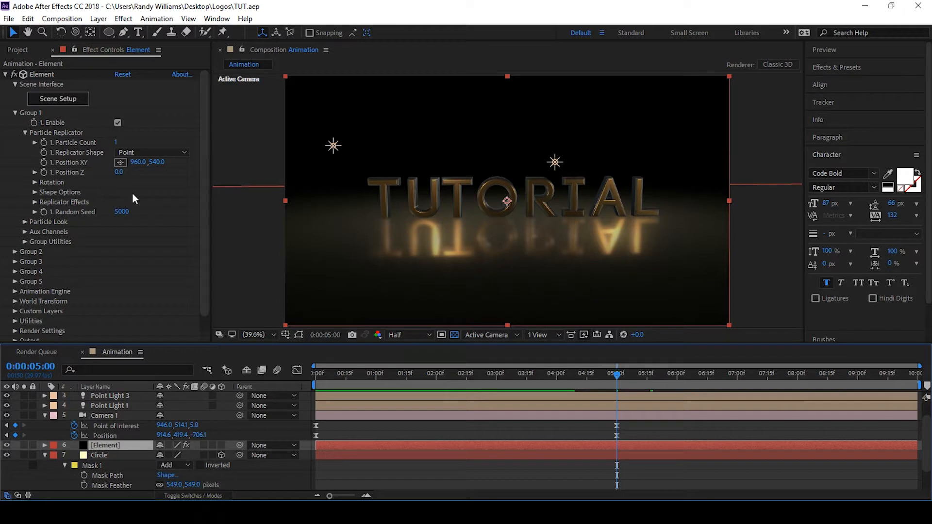
left_click(42, 161)
Set Group 1 Position XY to 960, 331 at the start of the composition
left_click_drag(343, 378, 307, 381)
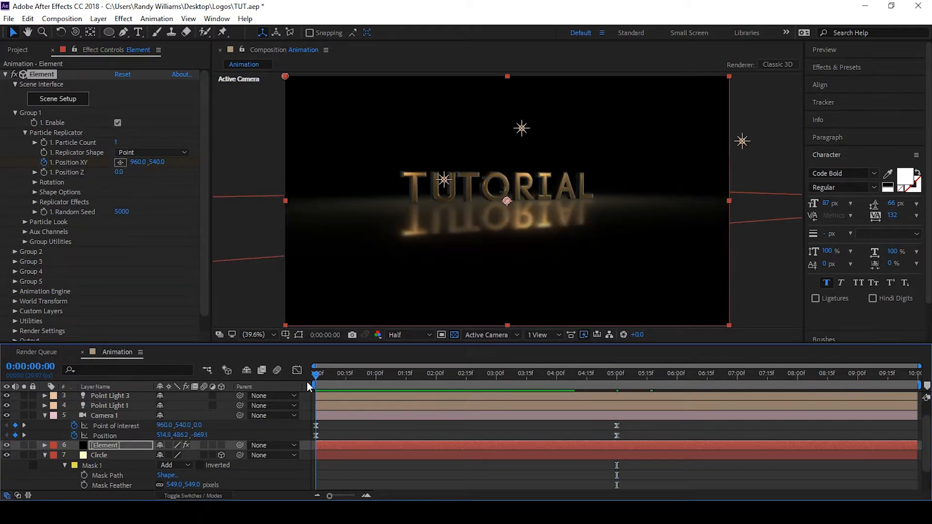
left_click_drag(152, 165, 90, 164)
left_click_drag(77, 164, 128, 172)
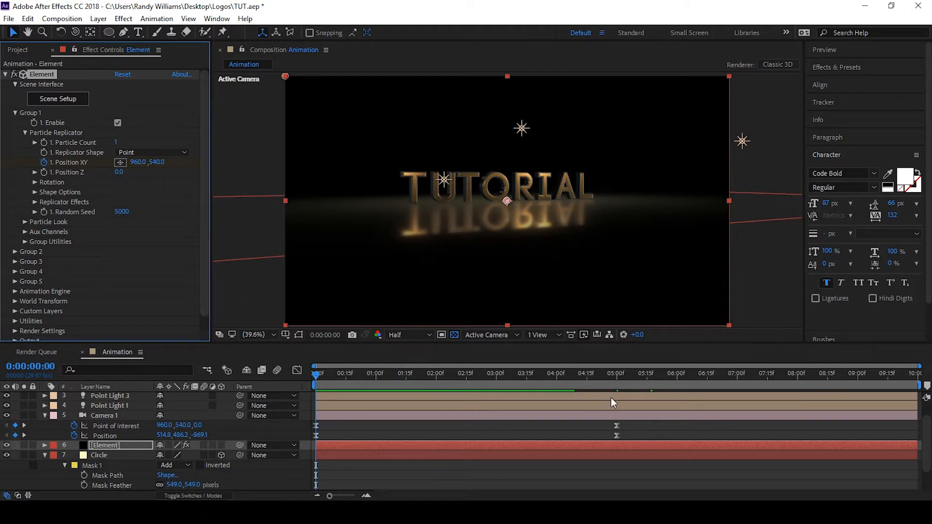
left_click(614, 381)
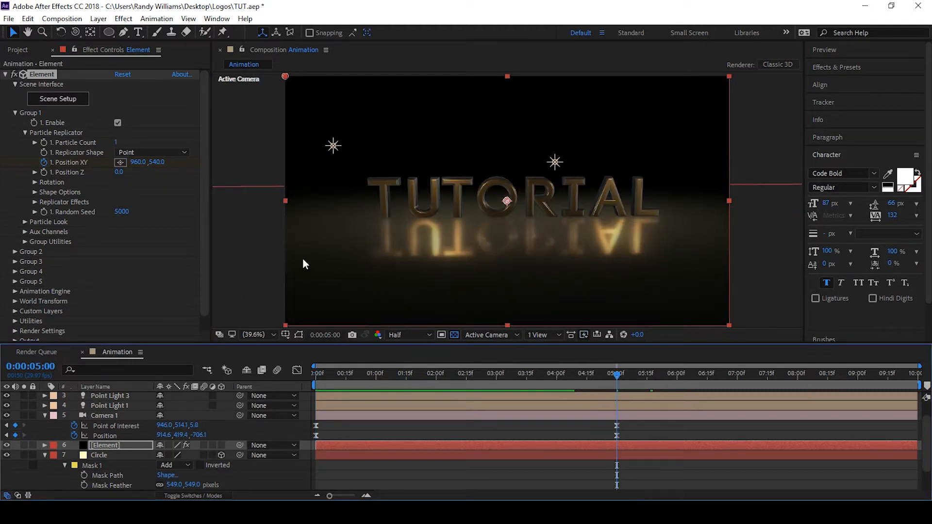
key("u")
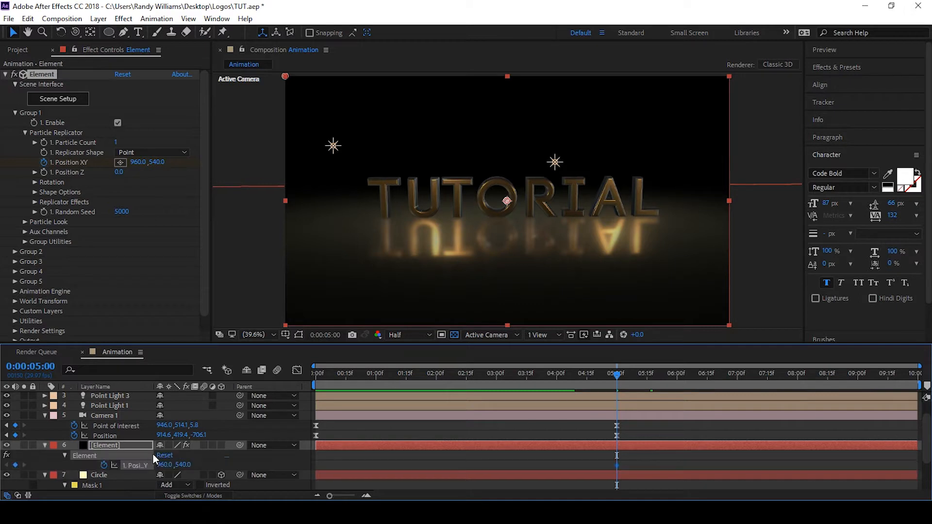
left_click_drag(318, 374, 616, 376)
left_click(316, 374)
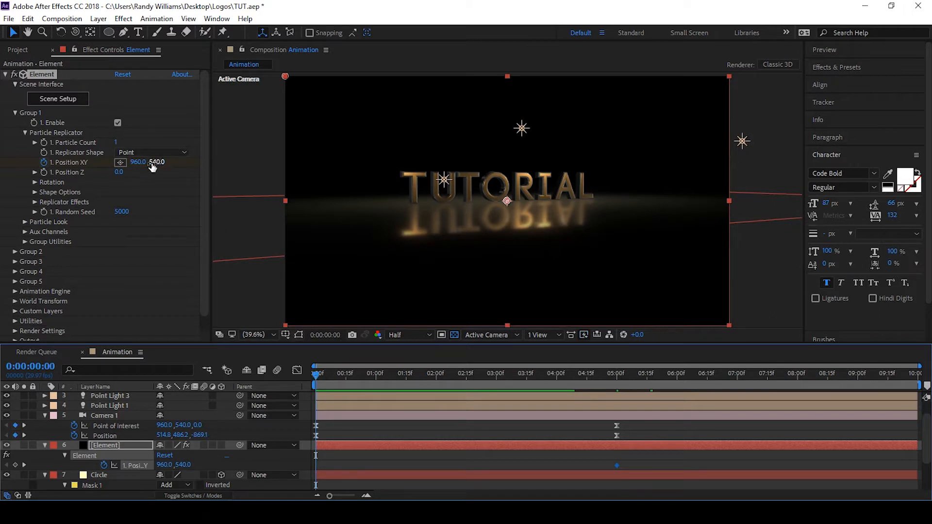
left_click_drag(149, 162, 4, 170)
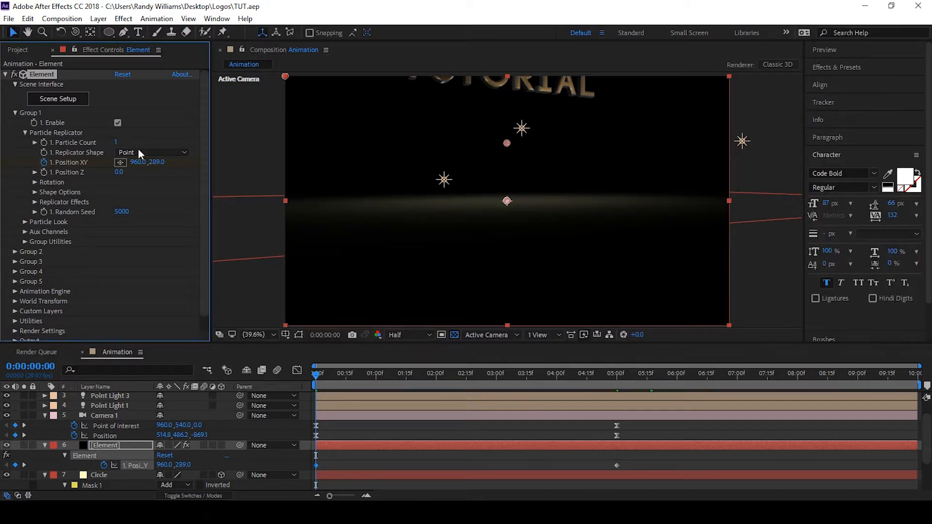
left_click_drag(154, 165, 148, 187)
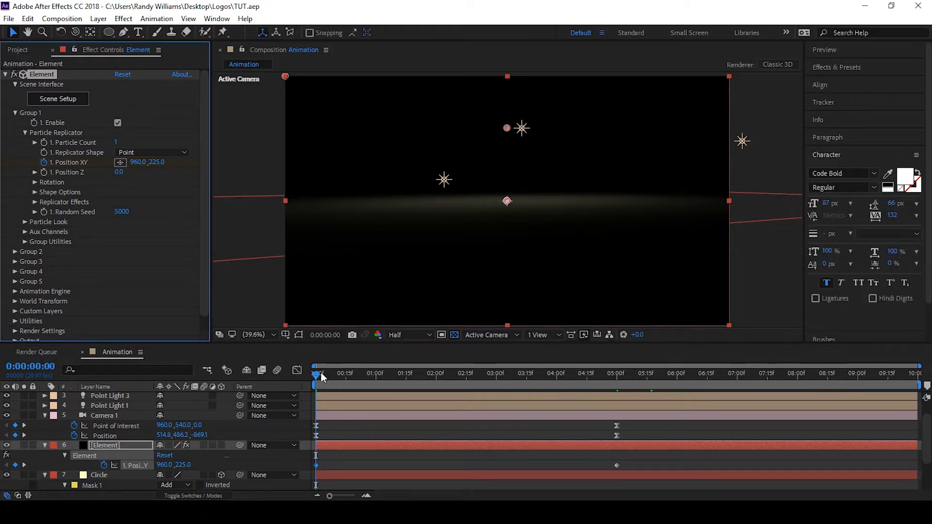
left_click_drag(153, 168, 208, 175)
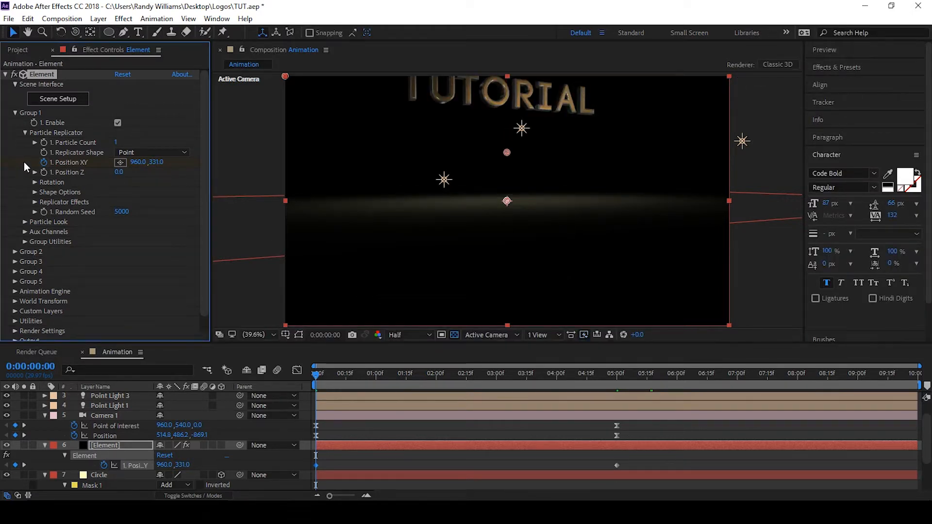
Expand the Multi-Object Rotation properties under Group 1's Particle Look
scroll(44, 221, "down", 1)
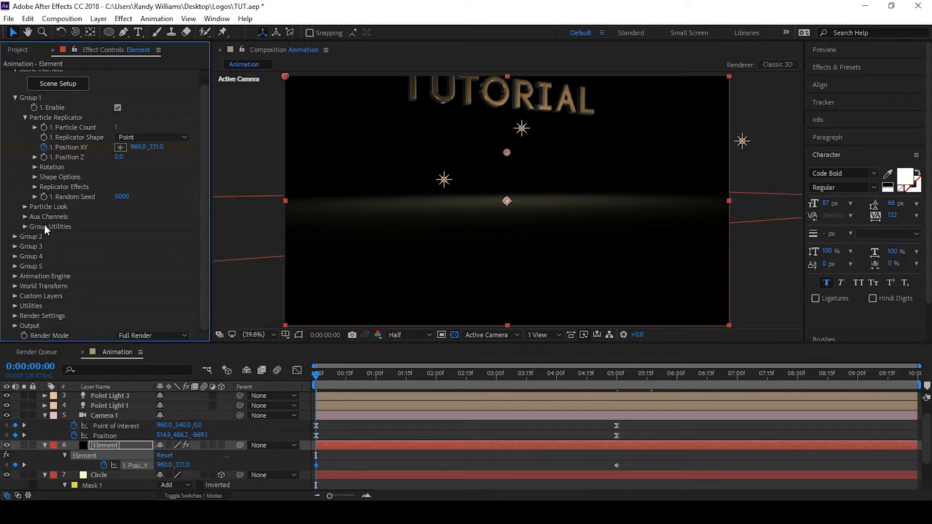
left_click(25, 207)
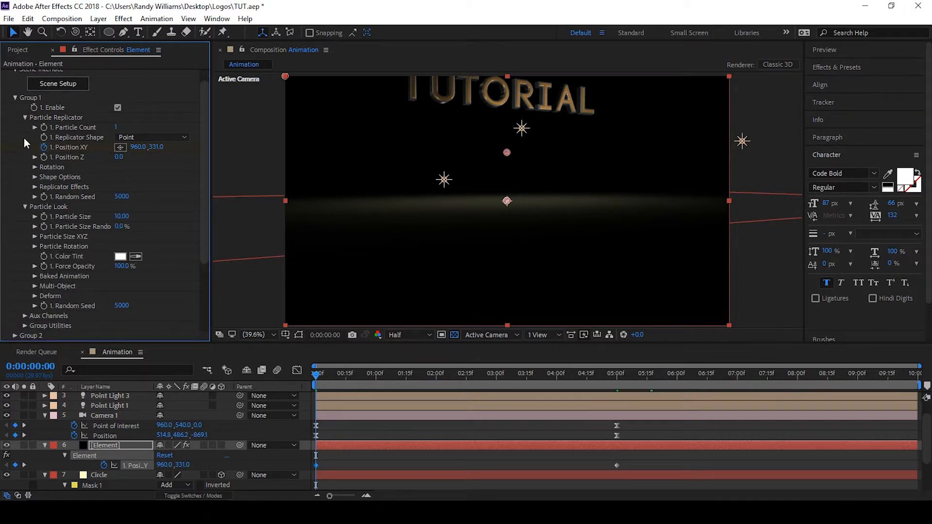
left_click(25, 118)
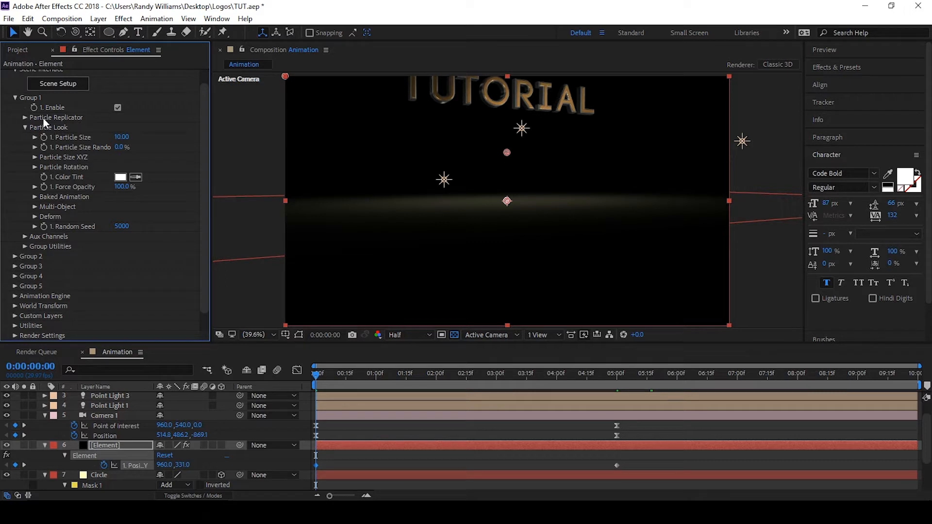
left_click(34, 208)
left_click(118, 217)
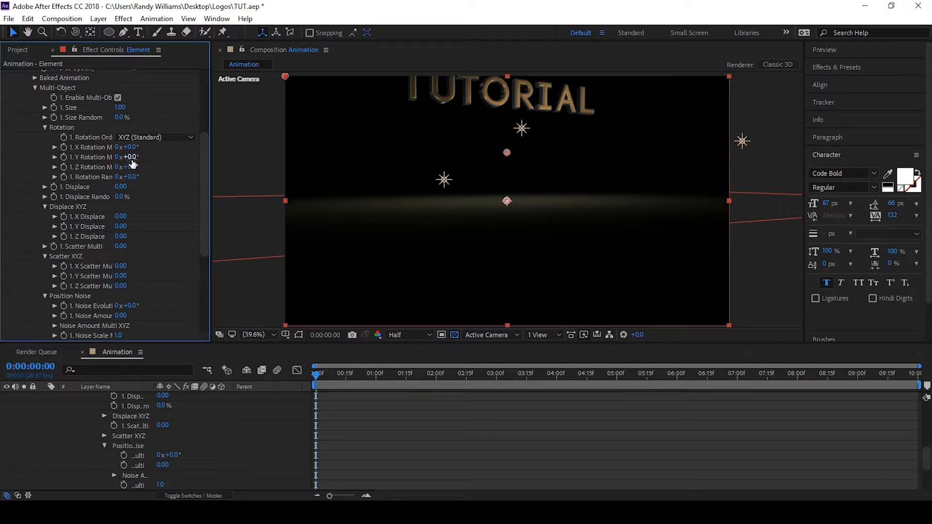
left_click_drag(142, 157, 184, 152)
key("ctrl+z")
scroll(315, 409, "up", 10)
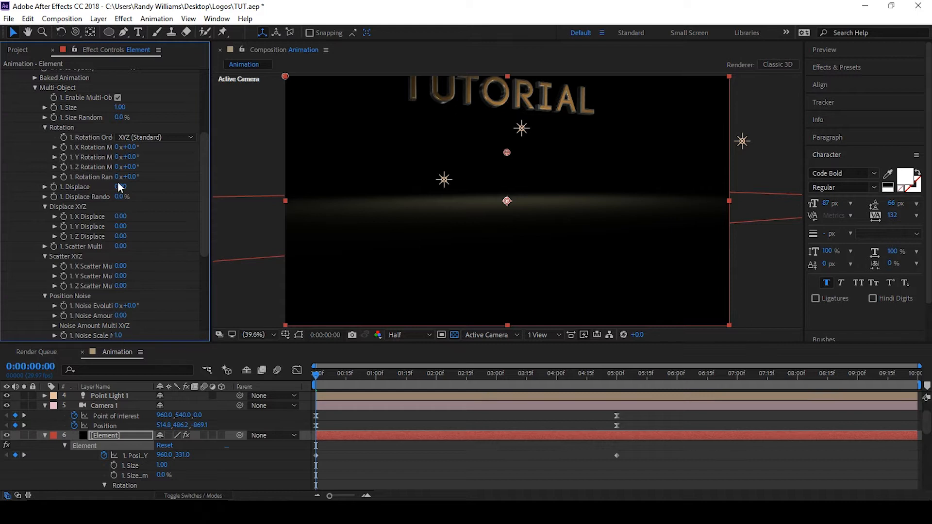
Keyframe Group 1's Y Rotation at 0° at 5 seconds and 90° at the start
left_click_drag(604, 375, 617, 381)
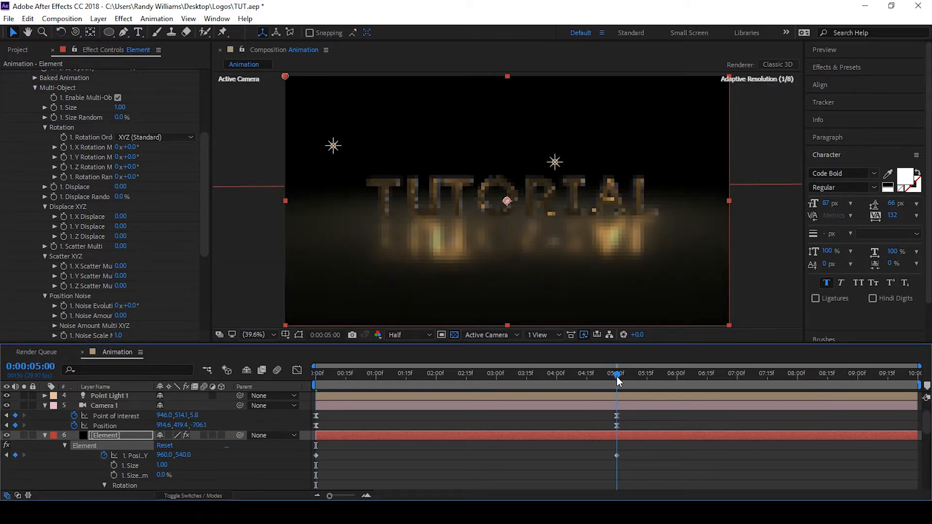
left_click(64, 158)
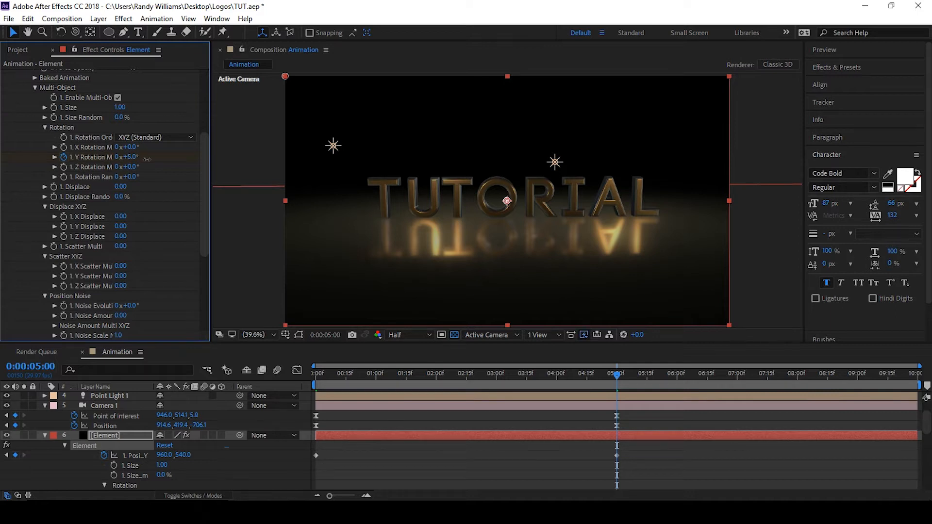
left_click_drag(147, 159, 144, 162)
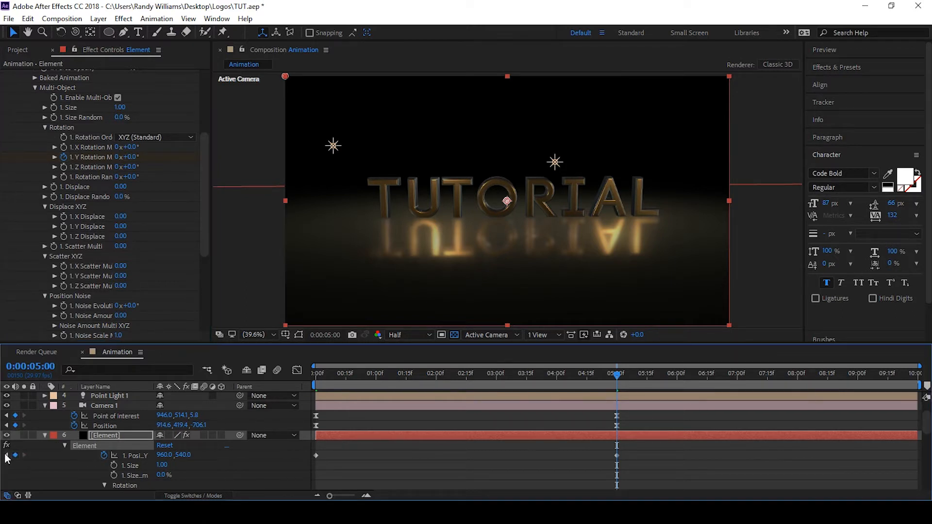
key("Home")
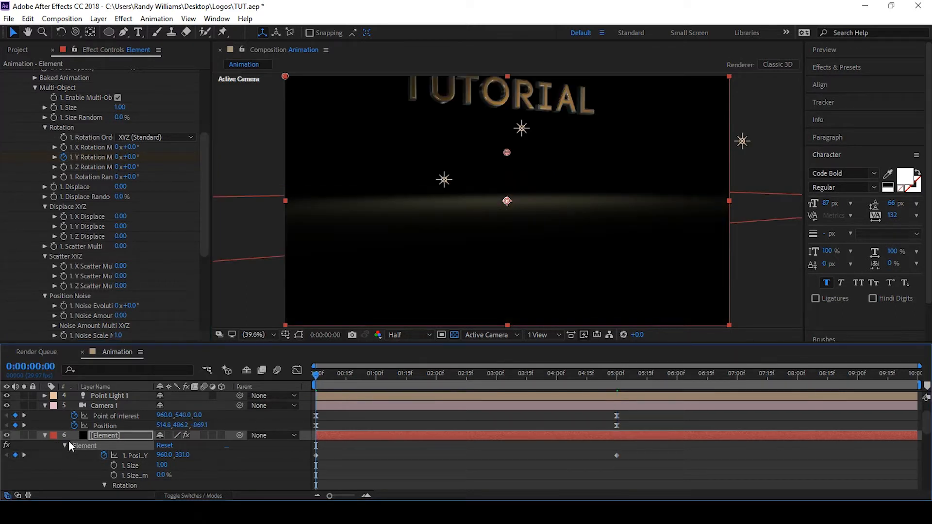
left_click(349, 452)
key("u")
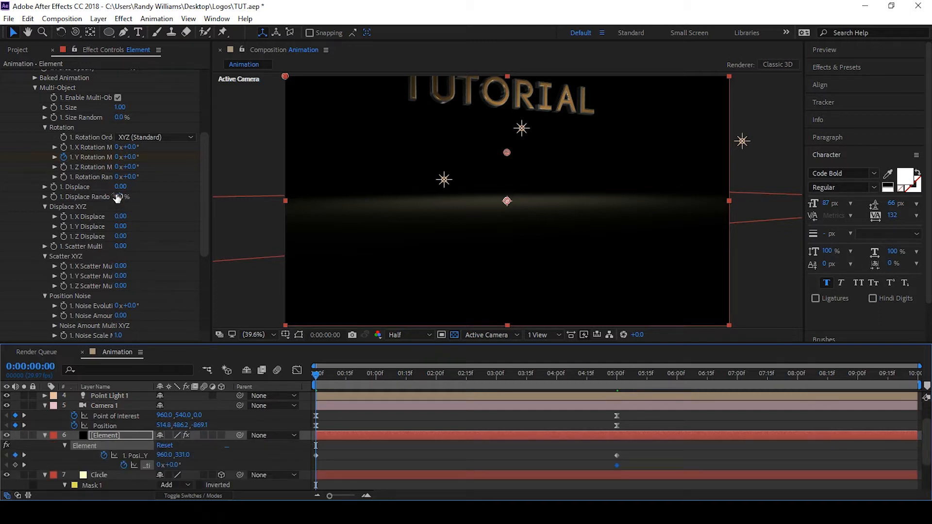
left_click(132, 157)
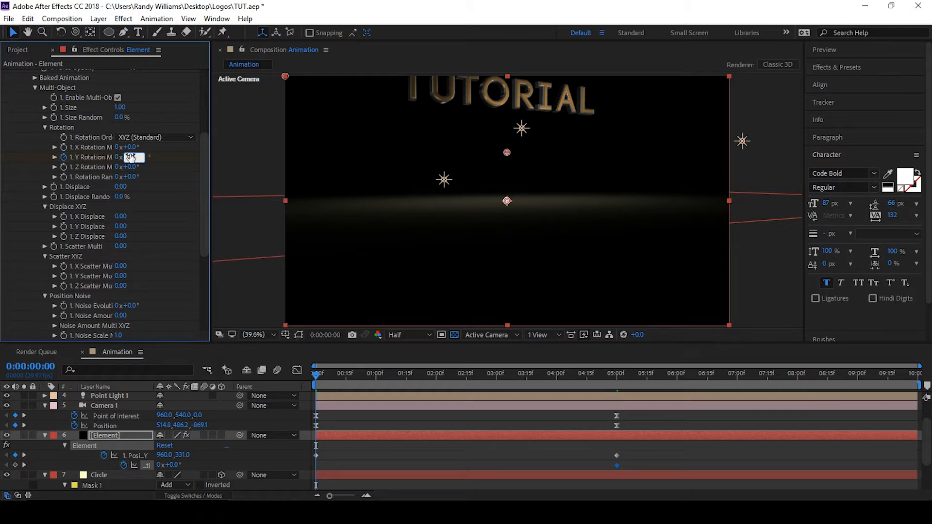
type("90")
key("Return")
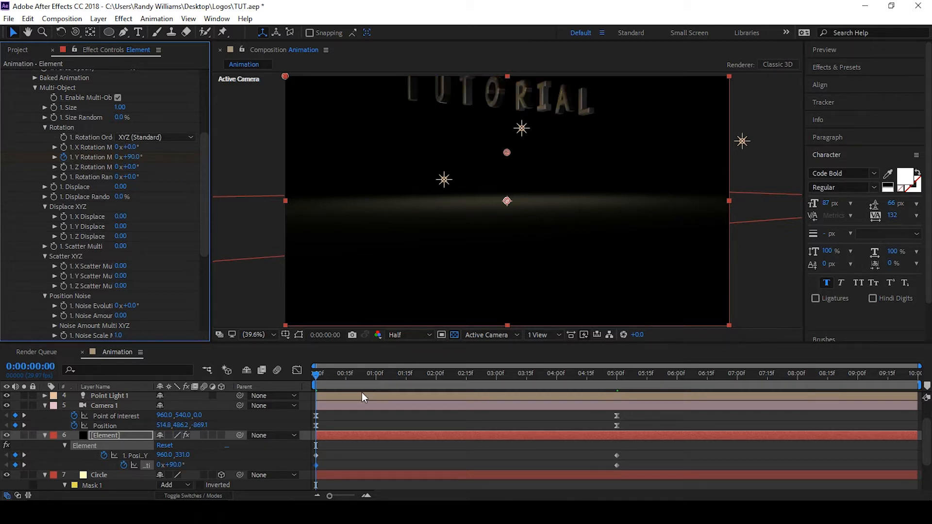
Preview the animation and apply Easy Ease to the Element layer's keyframes
key("space")
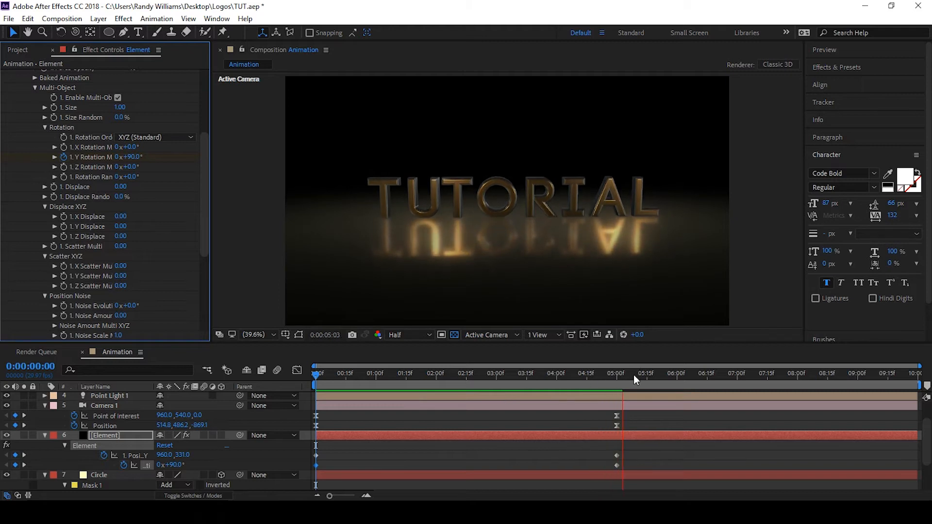
key("space")
left_click_drag(606, 381, 482, 379)
left_click_drag(643, 465, 314, 448)
key("F9")
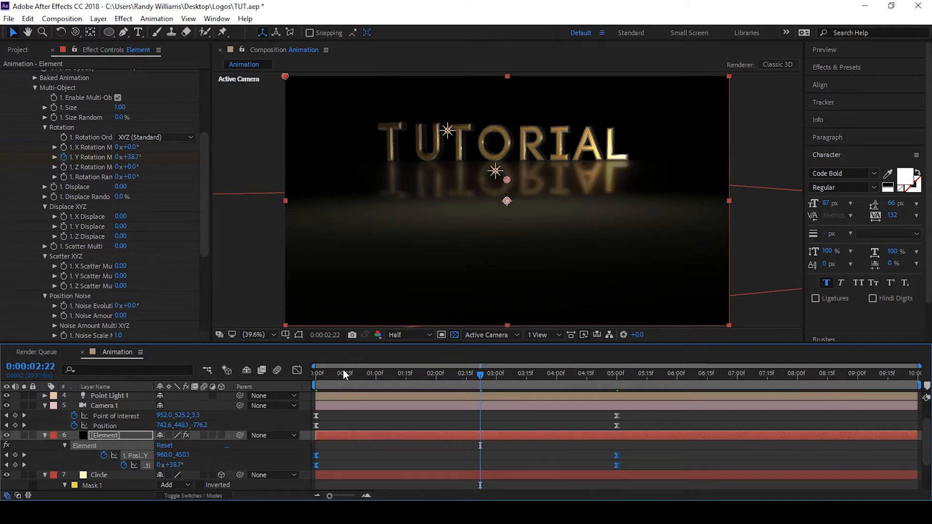
Orbit Camera 1 slightly at the first frame to adjust its starting position
left_click_drag(344, 375, 310, 378)
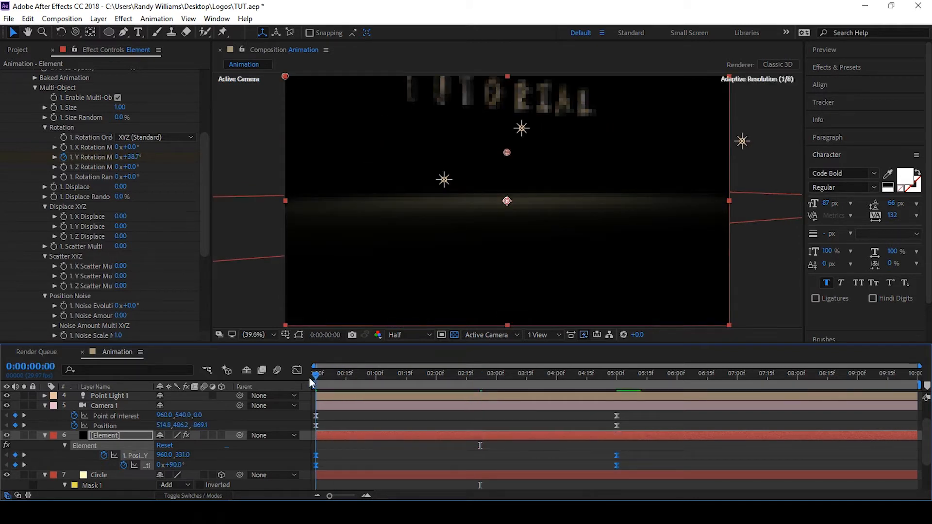
left_click(112, 405)
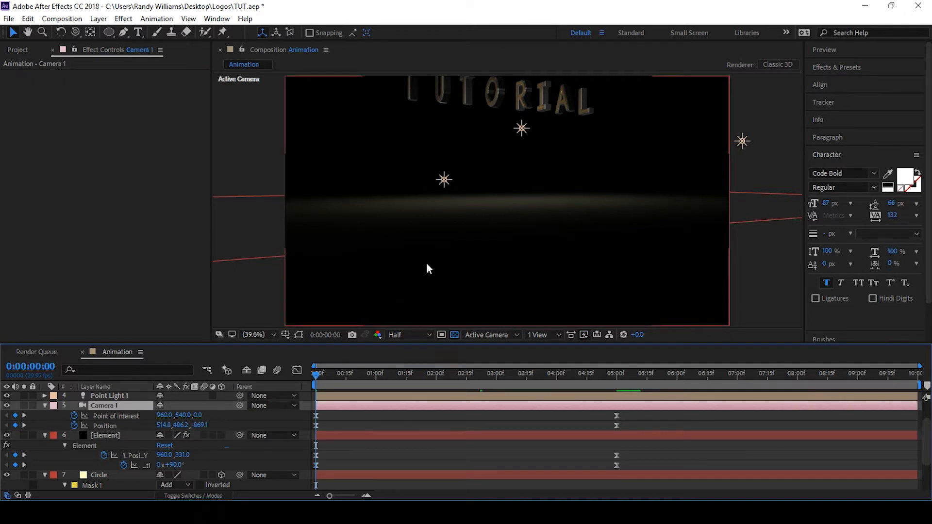
key("c")
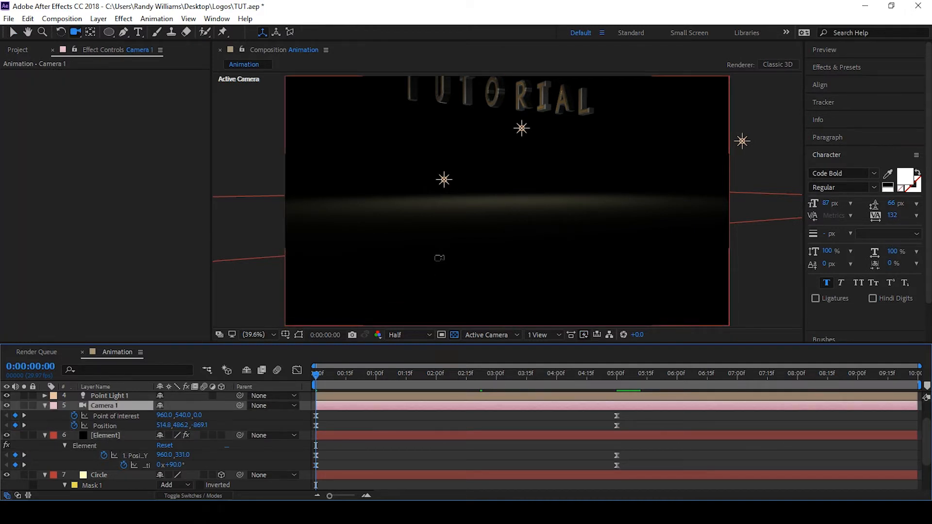
left_click_drag(440, 257, 441, 262)
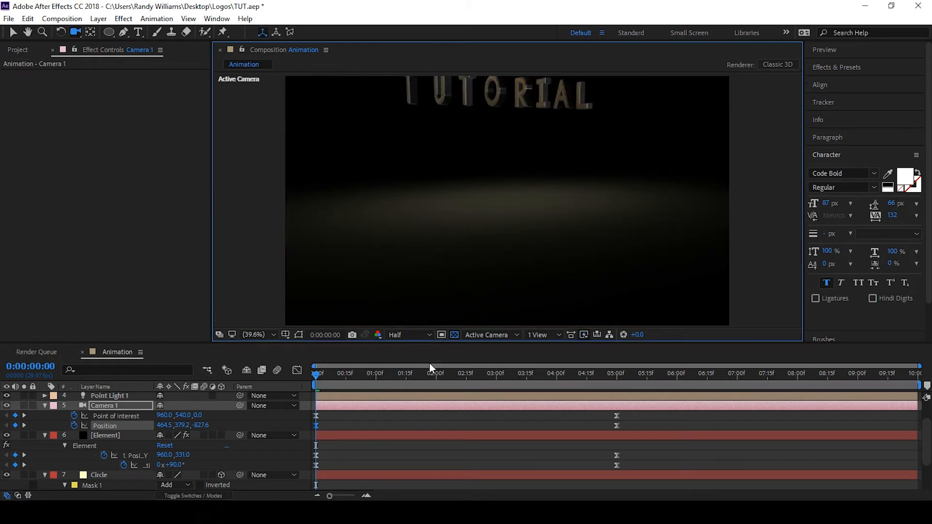
Preview the camera and text animation from the start
key("space")
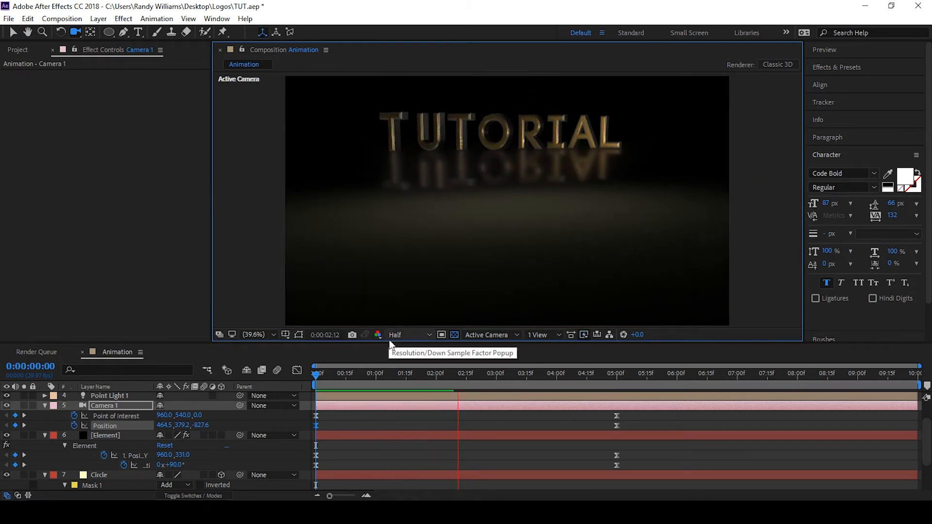
key("space")
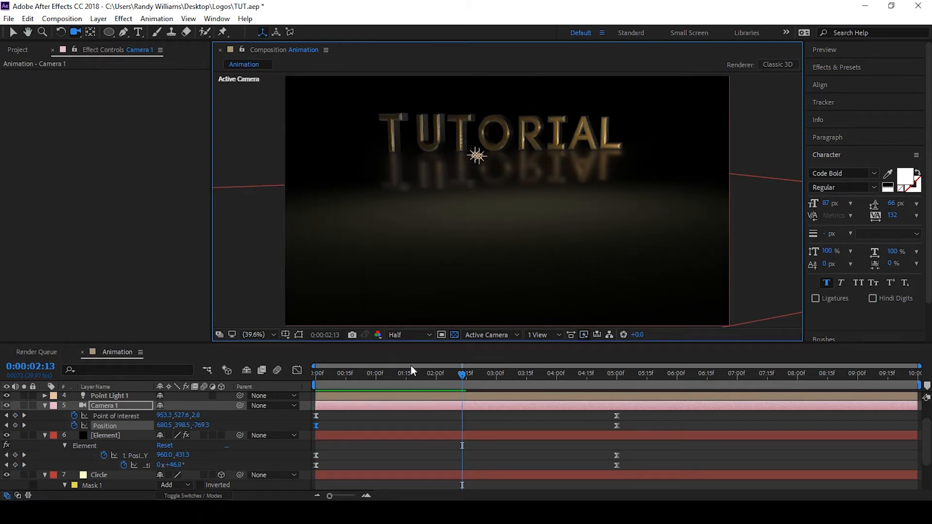
left_click_drag(404, 374, 315, 374)
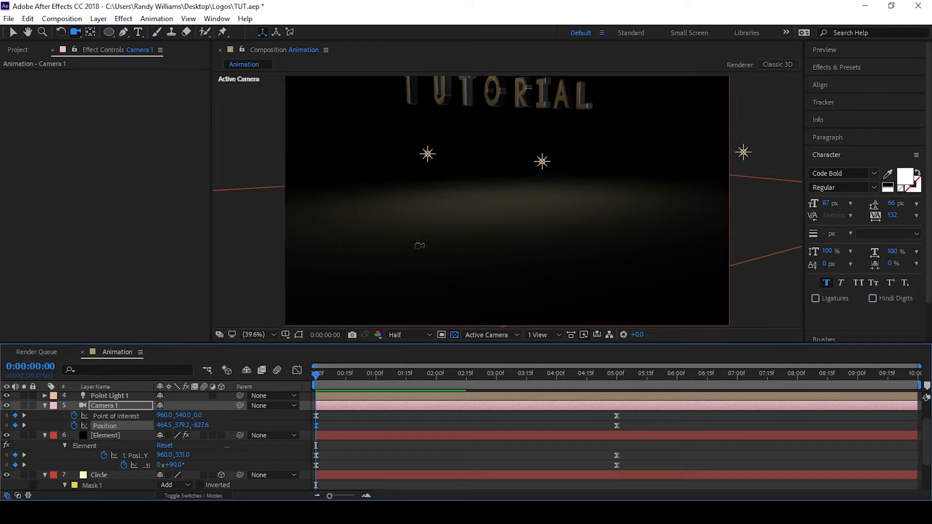
left_click_drag(416, 243, 437, 267)
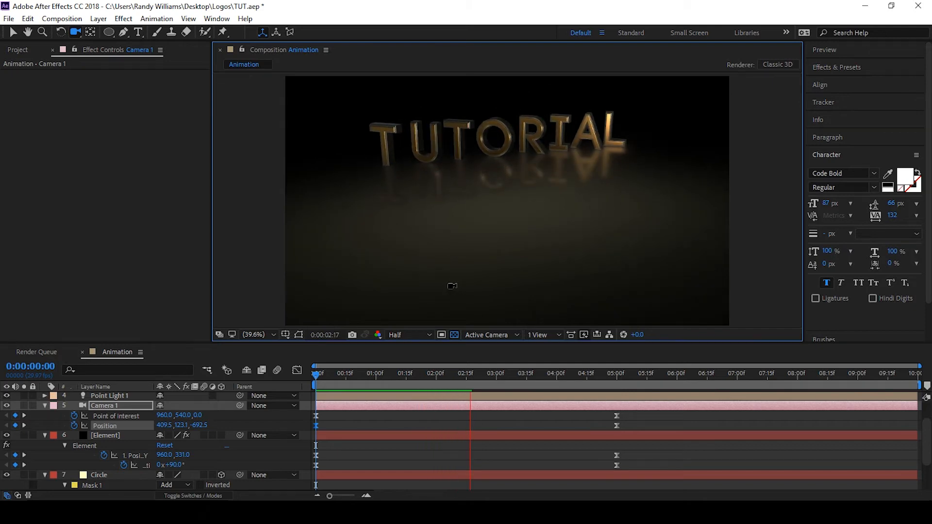
key("space")
key("Home")
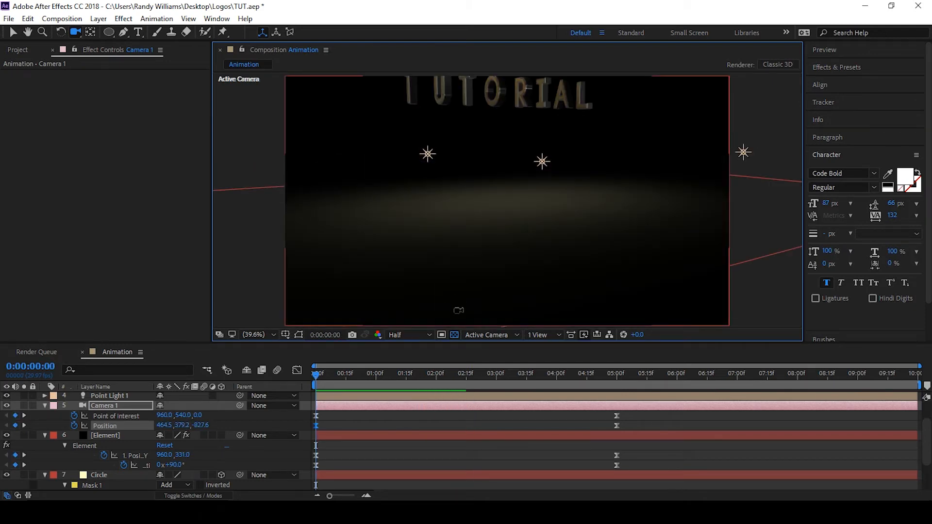
Open the Element effect's Scene Setup
left_click(124, 436)
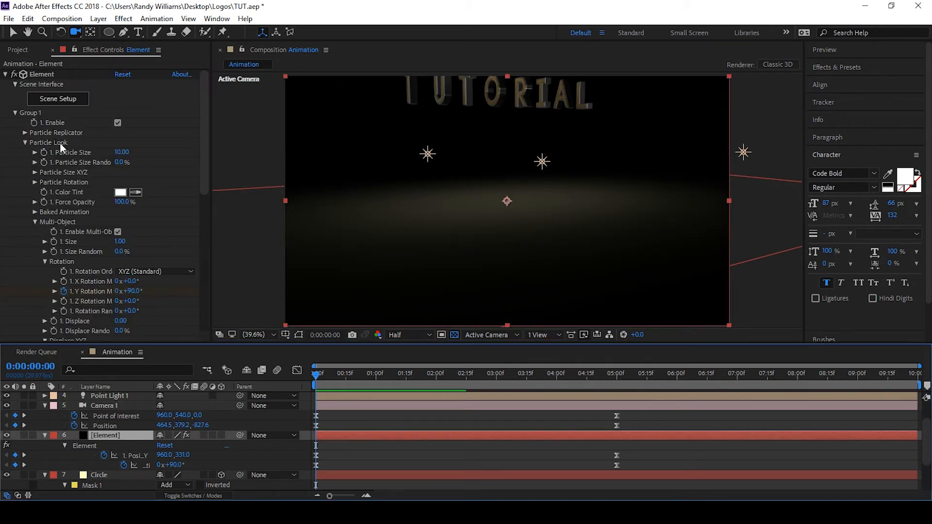
left_click(68, 104)
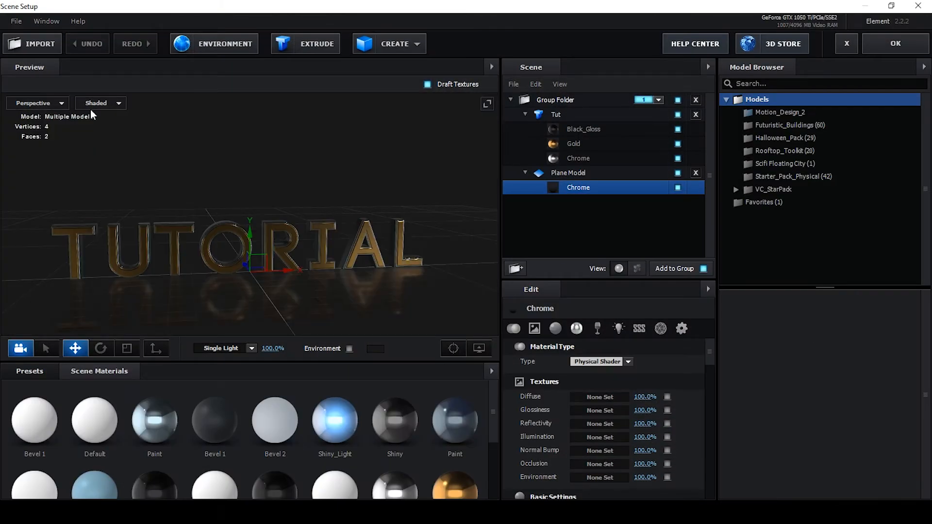
Add a new group folder in the Element scene and assign it to group 2
left_click(515, 268)
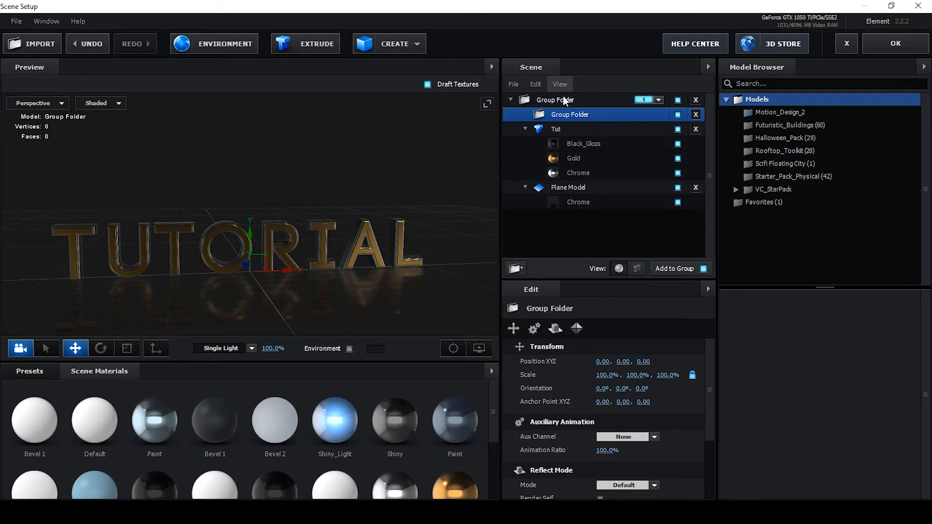
left_click_drag(572, 119, 572, 100)
left_click(658, 100)
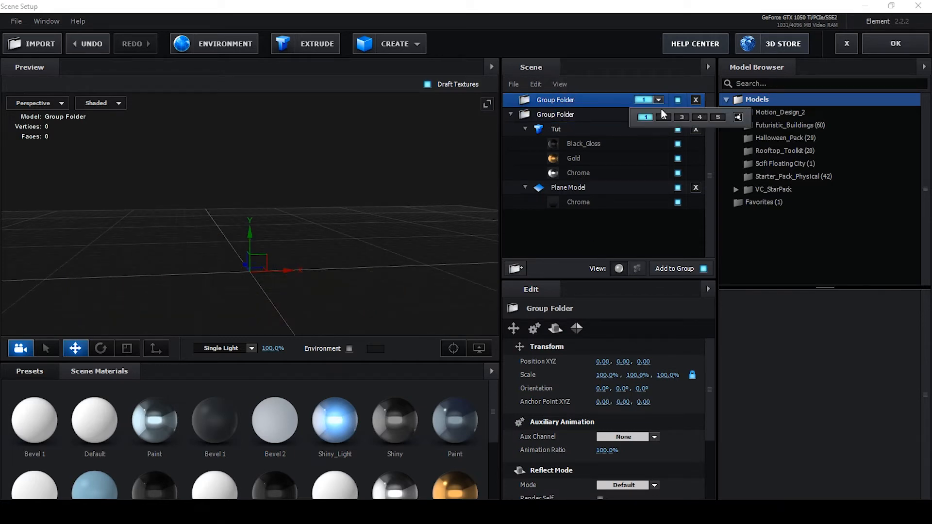
Move the Plane Model into the new group folder and close Scene Setup
left_click(577, 190)
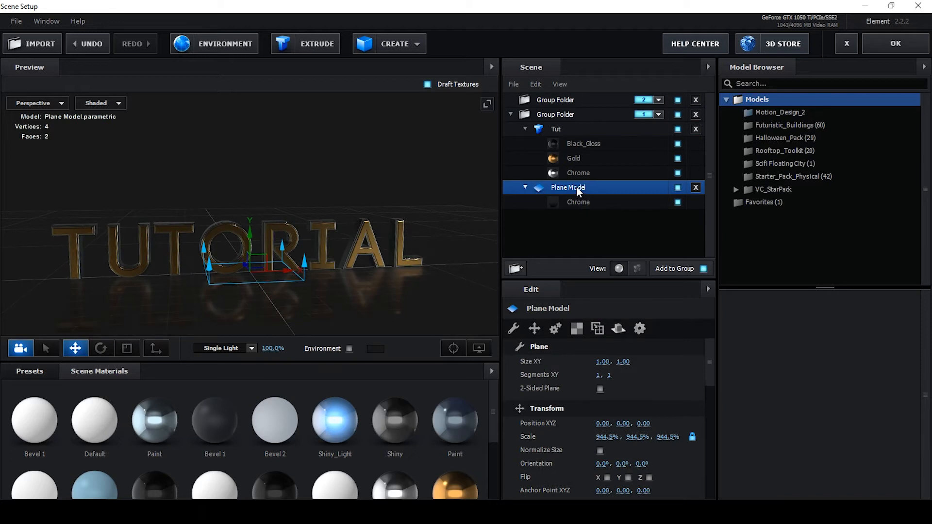
left_click_drag(574, 188, 575, 100)
left_click(881, 45)
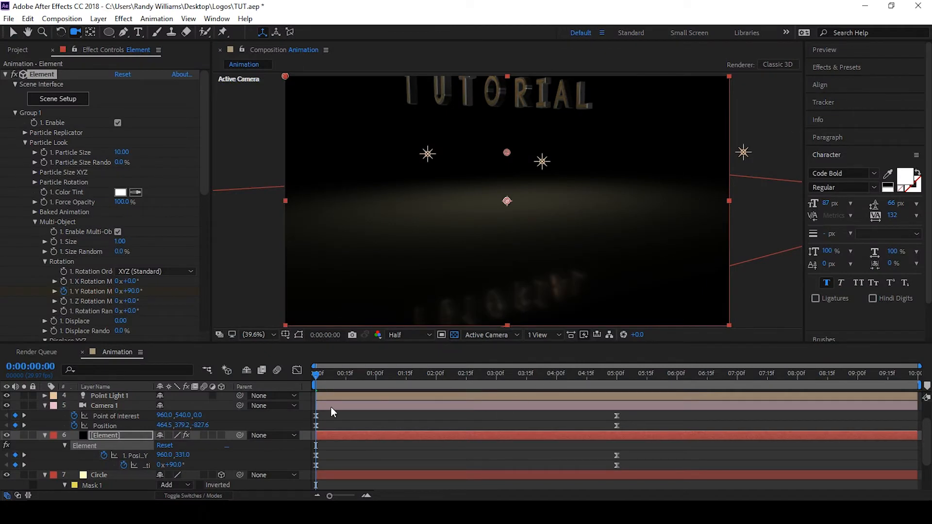
Preview the composition's camera and text animation
left_click_drag(458, 212, 462, 201)
key("space")
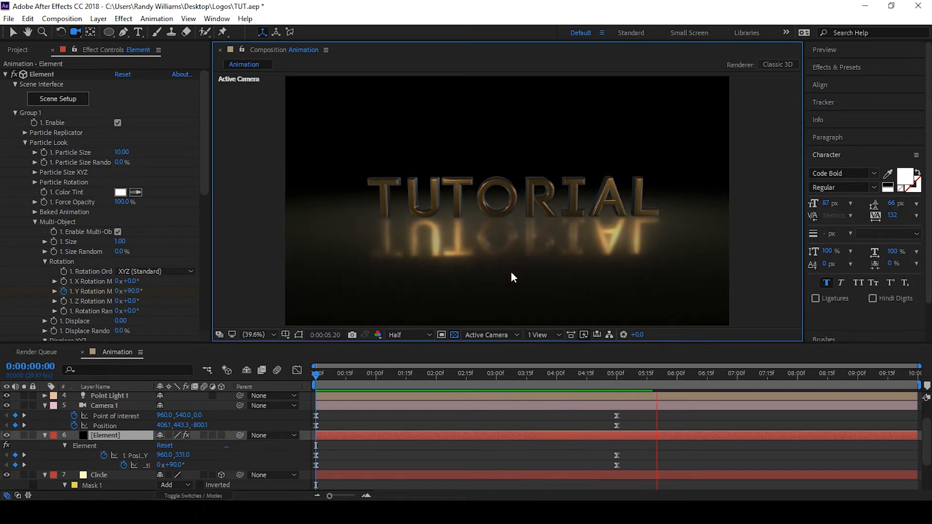
key("space")
Shorten the work area to end at about 5 seconds and trim the composition to the work area
left_click_drag(579, 374, 467, 374)
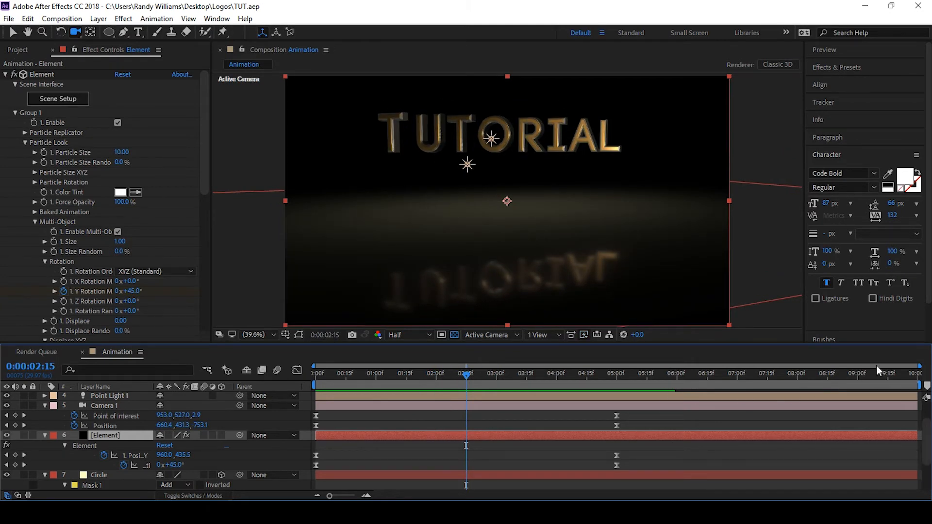
left_click_drag(915, 386, 623, 404)
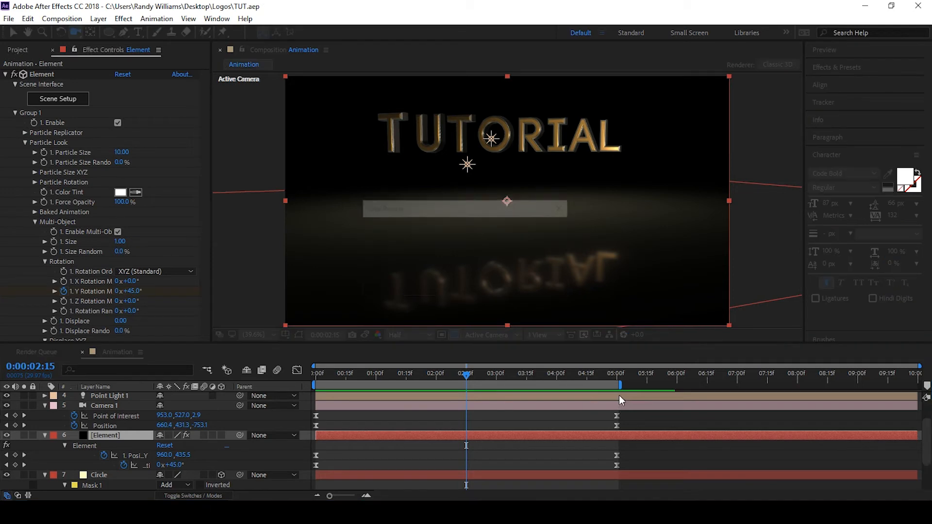
right_click(567, 386)
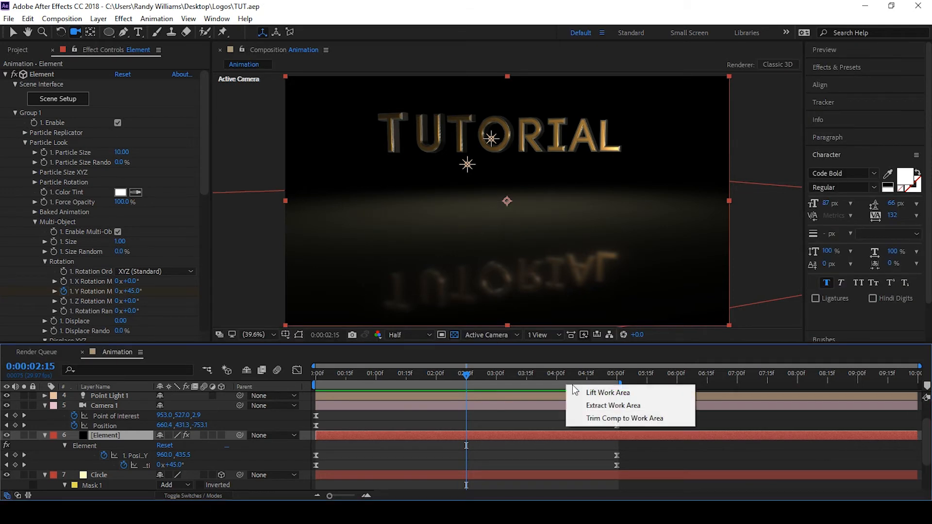
left_click(601, 418)
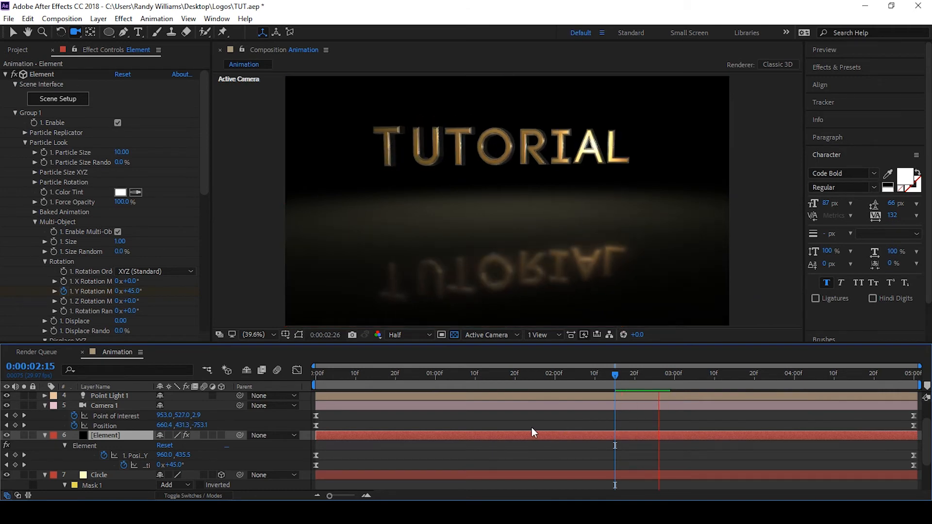